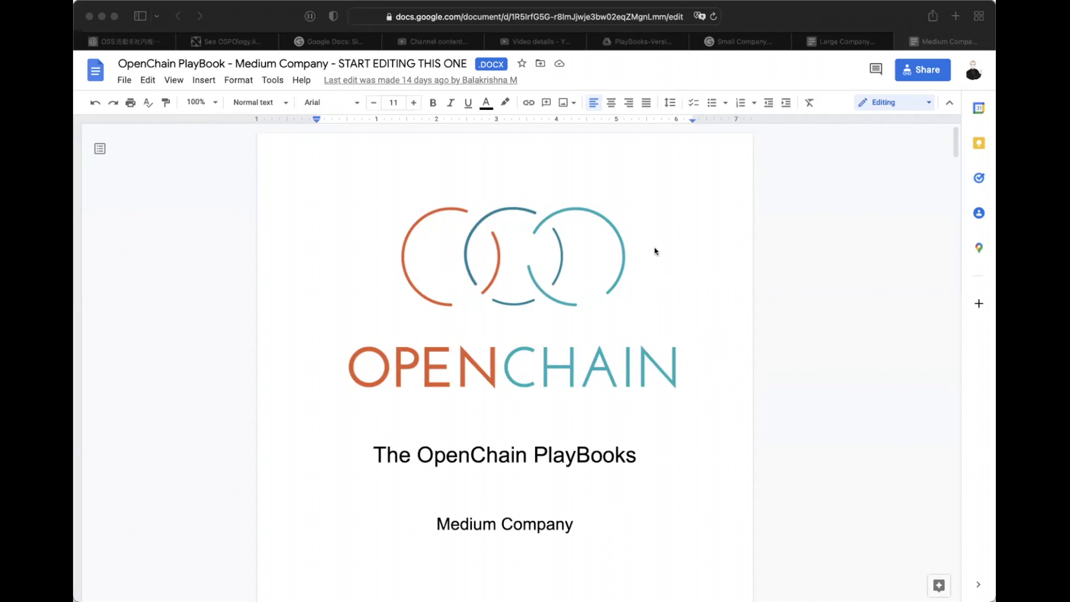
Review the Medium Company playbook from its cover through the Challenge Definition, Current Situation and Personas sections.
click(728, 322)
scroll(728, 322, down, 7)
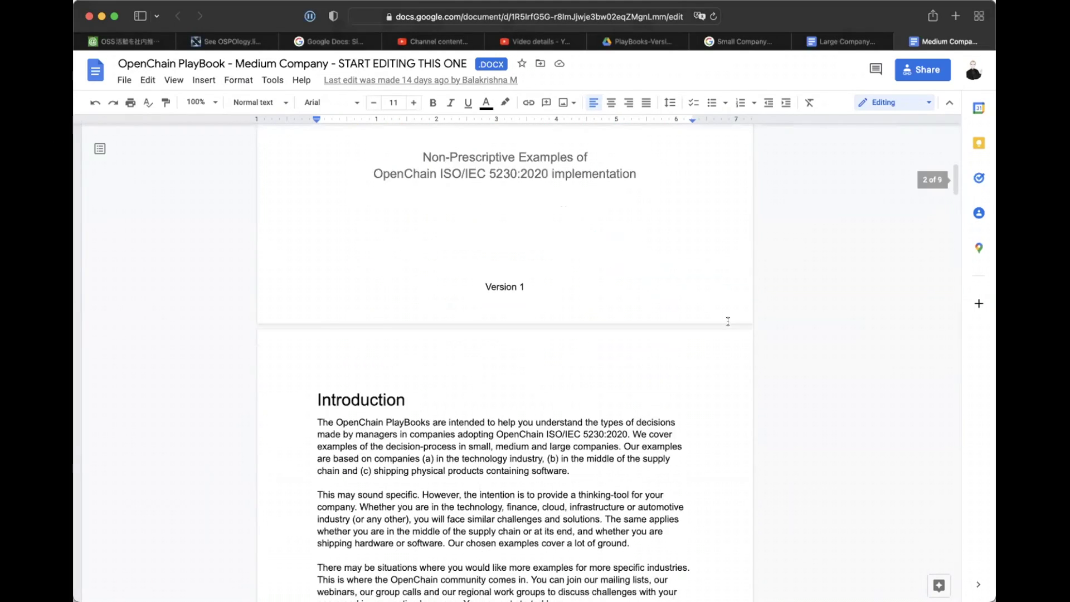
scroll(728, 321, down, 15)
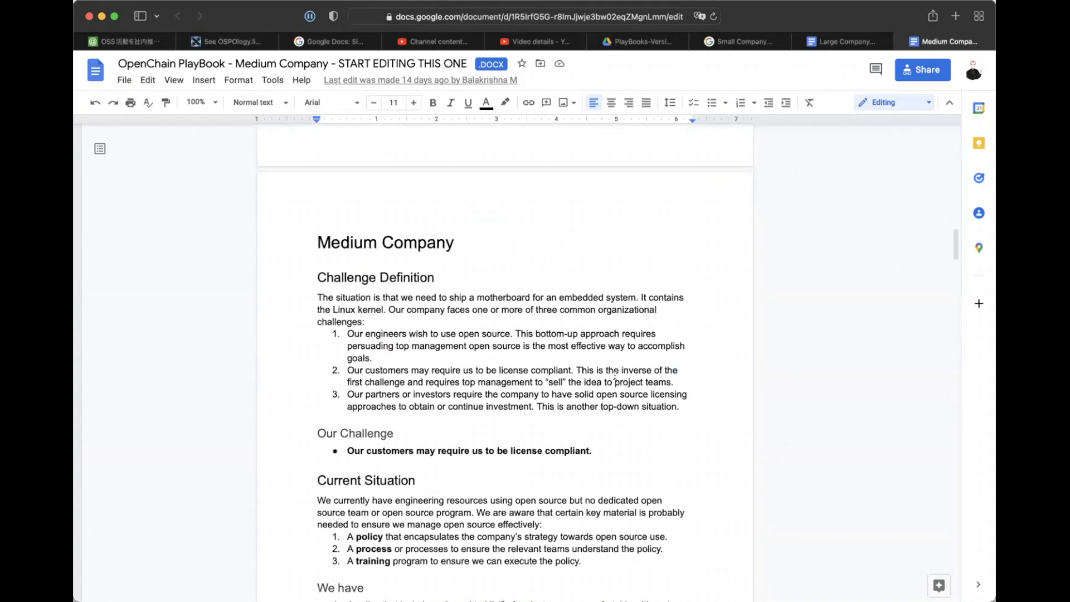
scroll(614, 376, down, 2)
scroll(614, 375, down, 6)
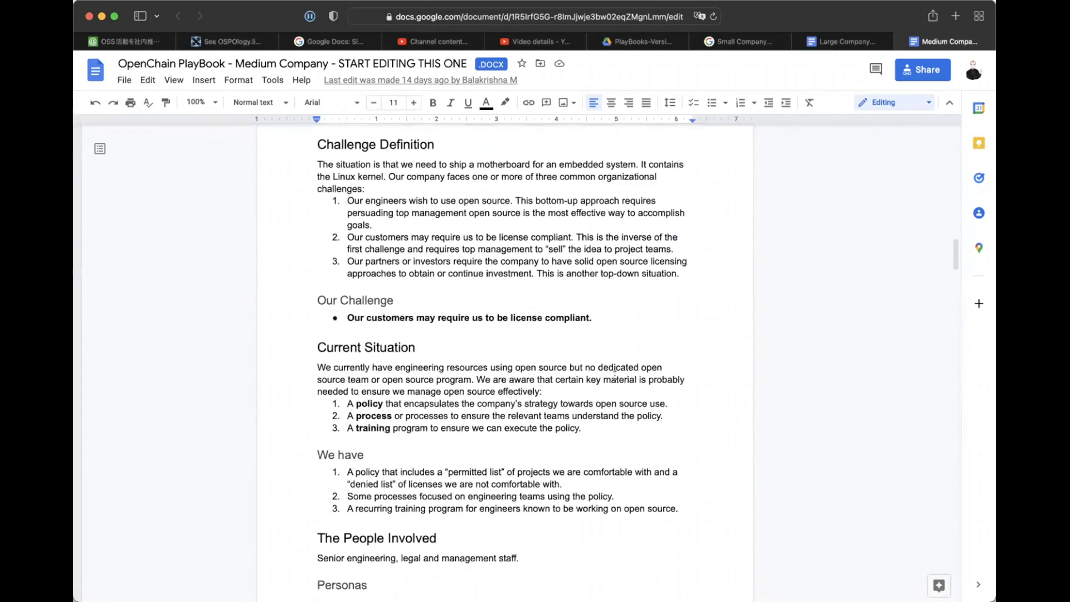
scroll(615, 376, down, 10)
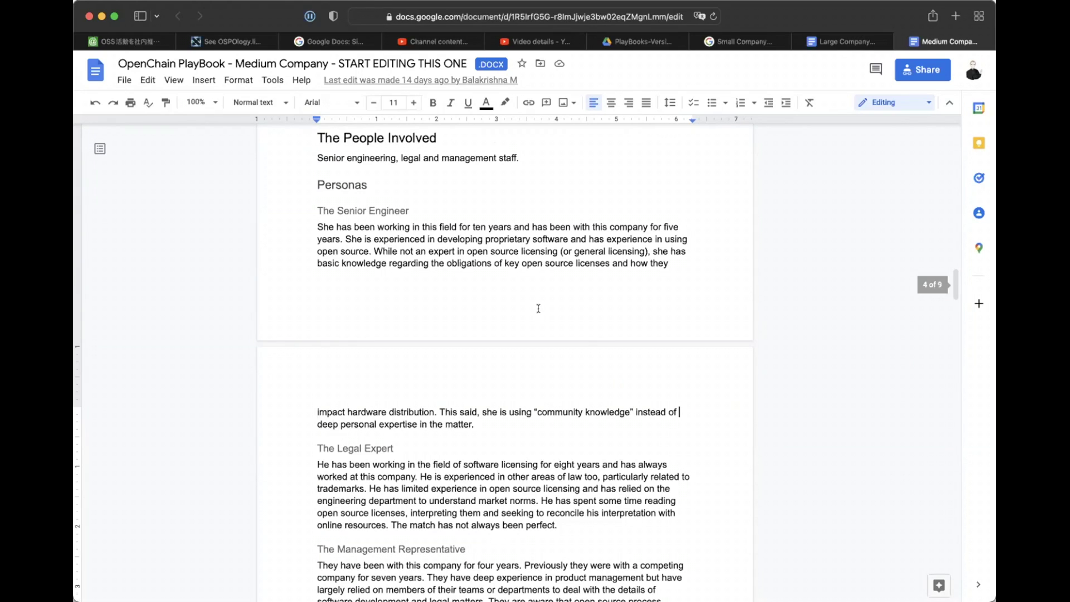
scroll(539, 308, down, 2)
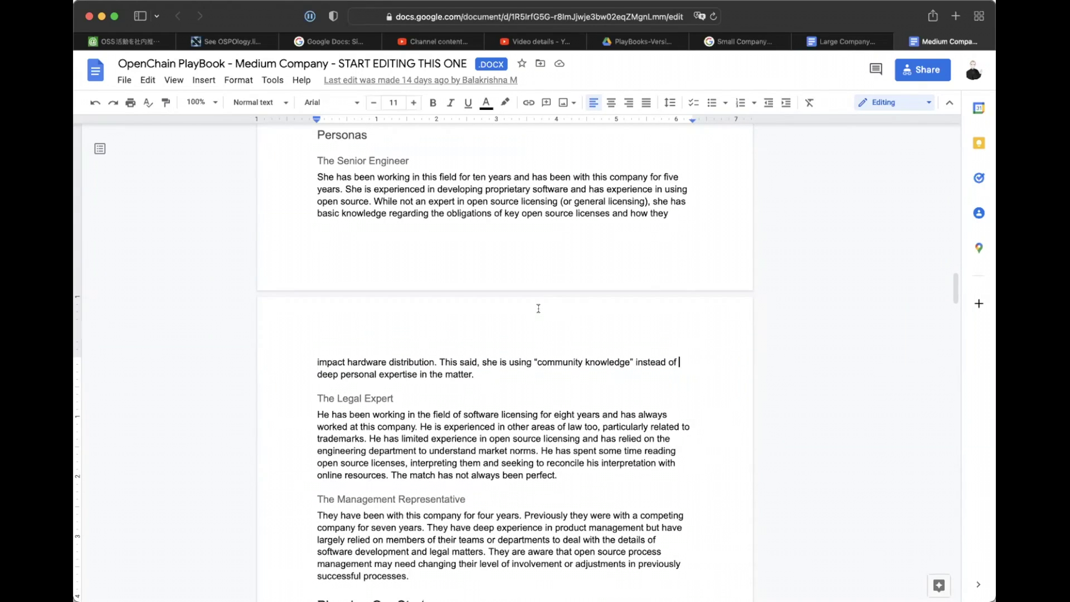
View the cover page of the Small Company playbook, followed by that of the Large Company playbook.
click(751, 35)
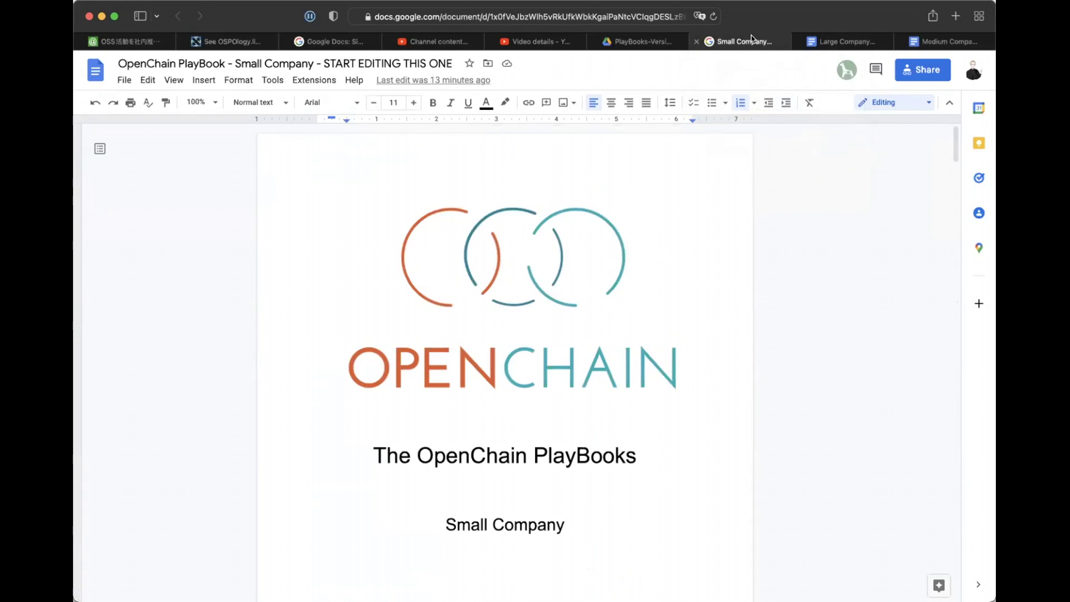
click(839, 38)
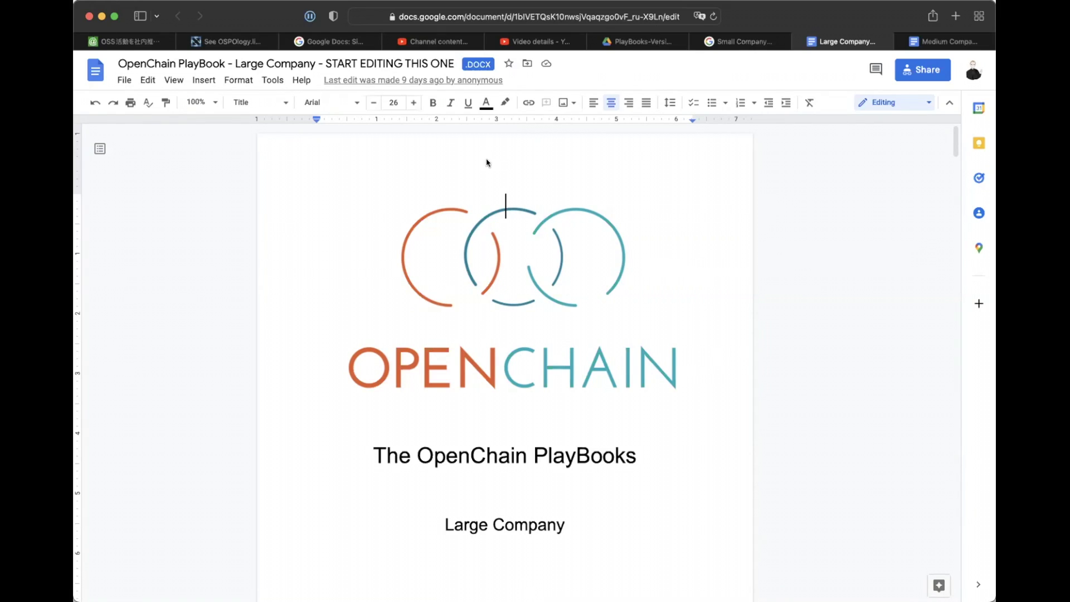
click(691, 494)
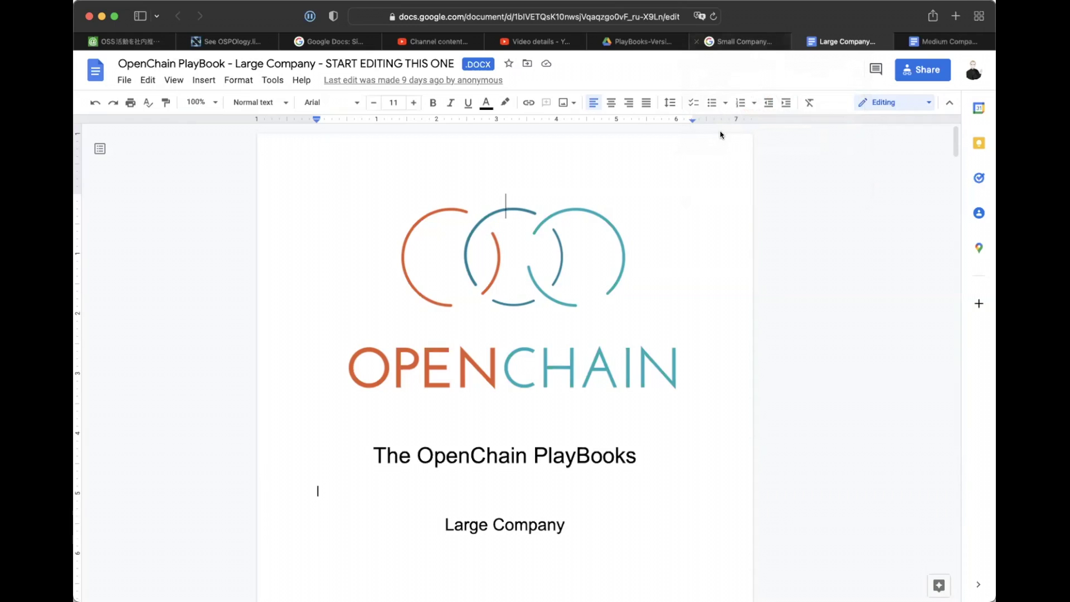
Return to the Small Company playbook and review it from the cover through the We have and Personas sections.
click(732, 47)
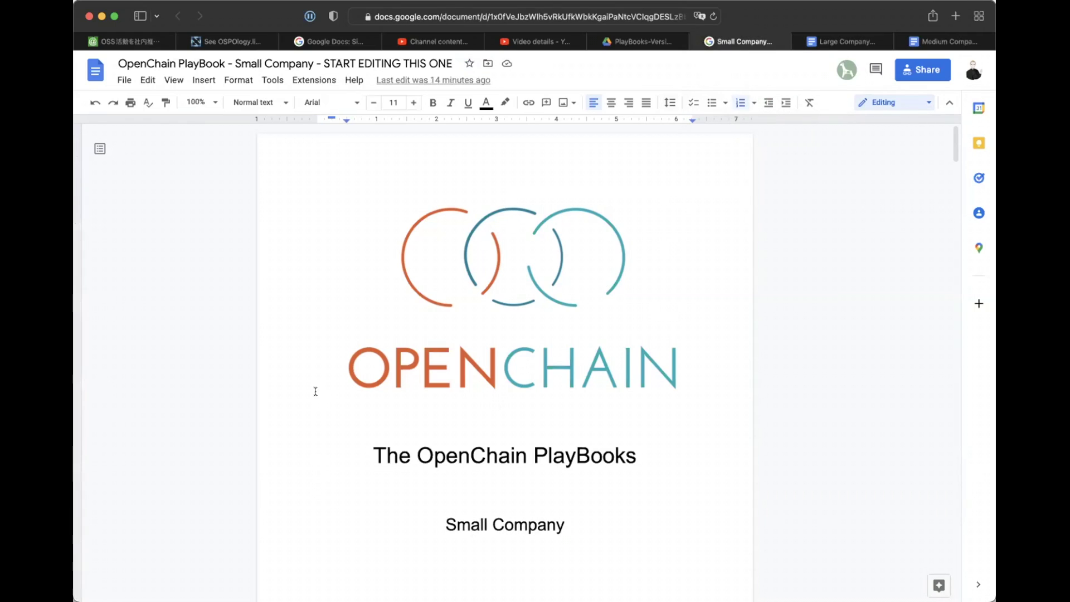
scroll(315, 392, down, 5)
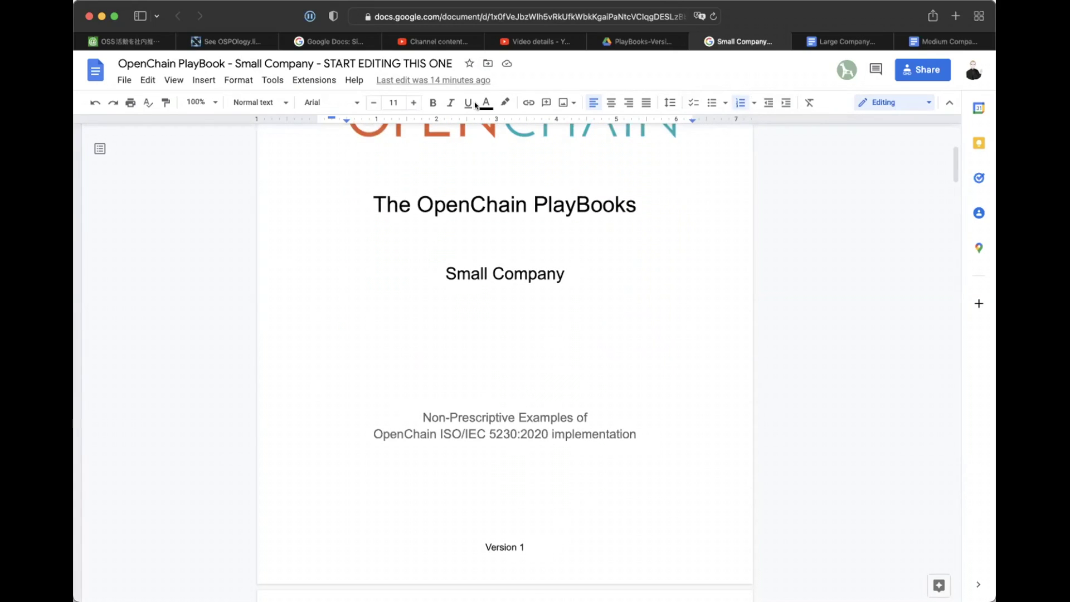
scroll(315, 475, down, 8)
scroll(321, 323, down, 15)
scroll(320, 323, down, 4)
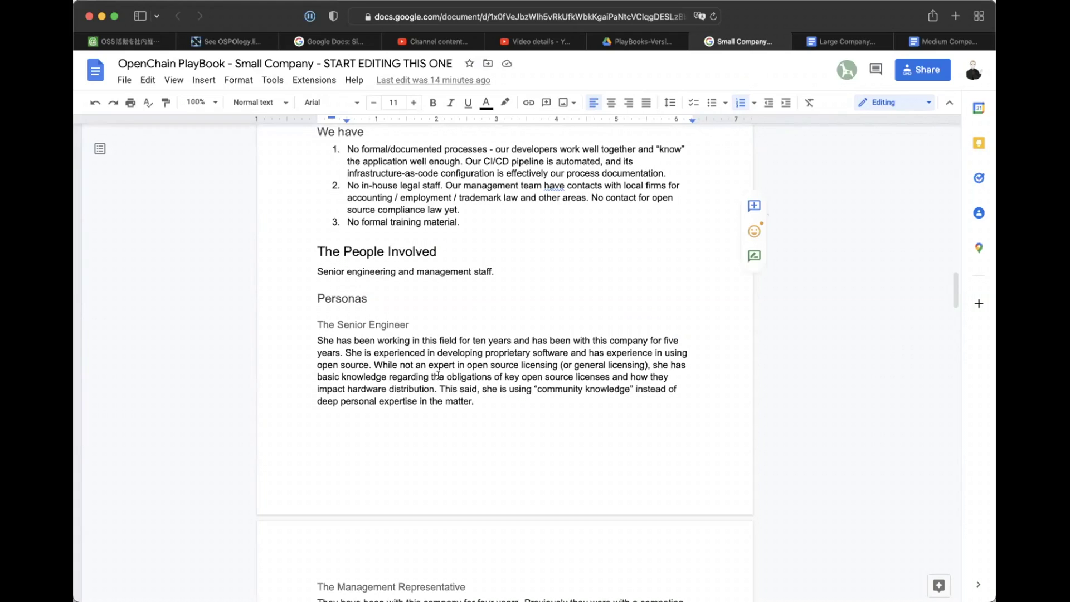
scroll(440, 378, down, 1)
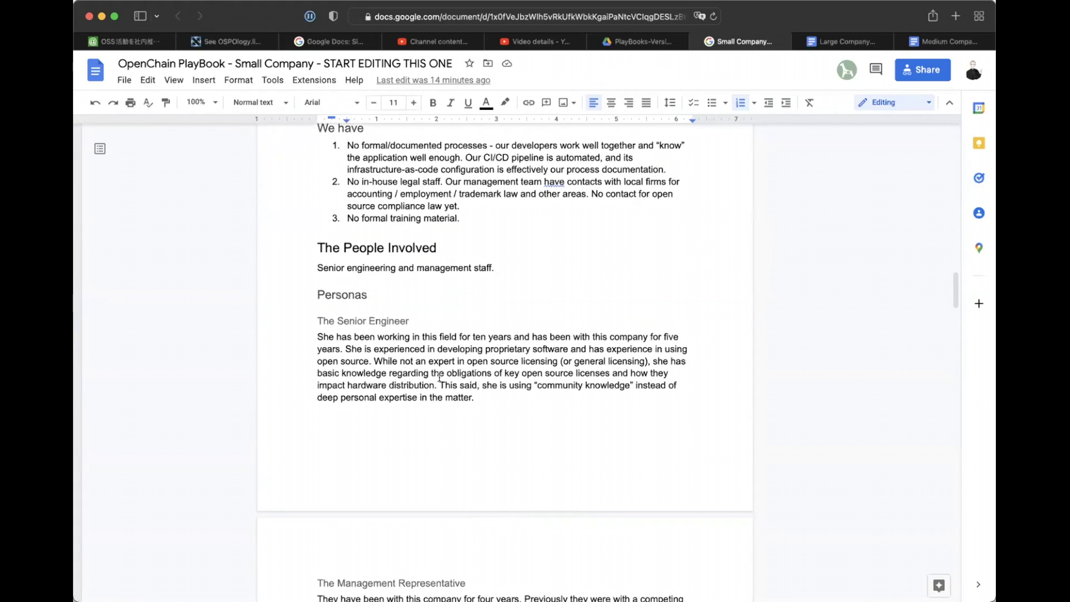
scroll(440, 378, down, 3)
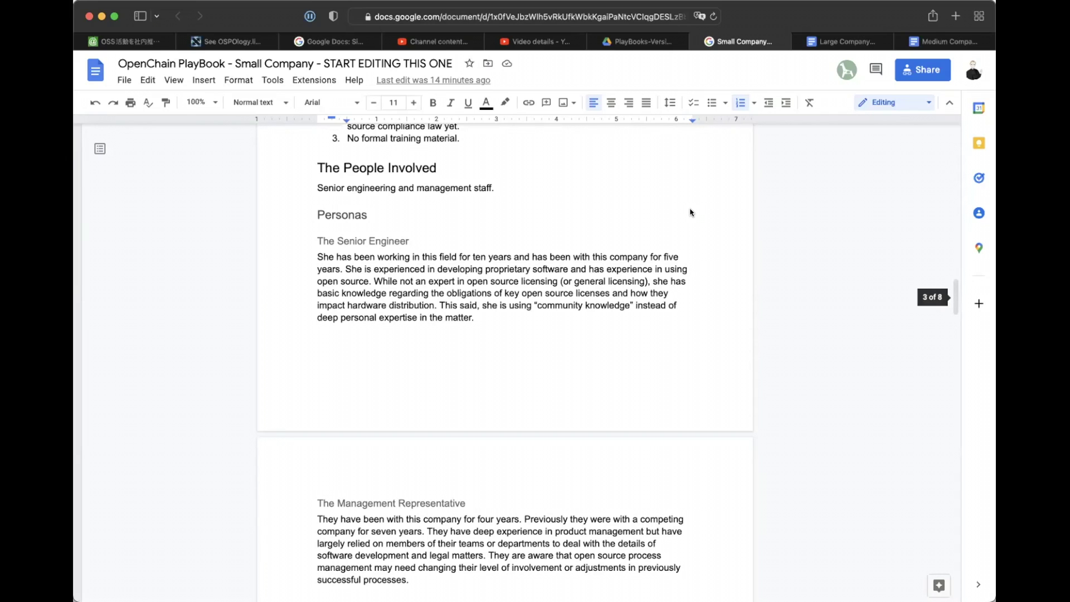
scroll(408, 284, down, 2)
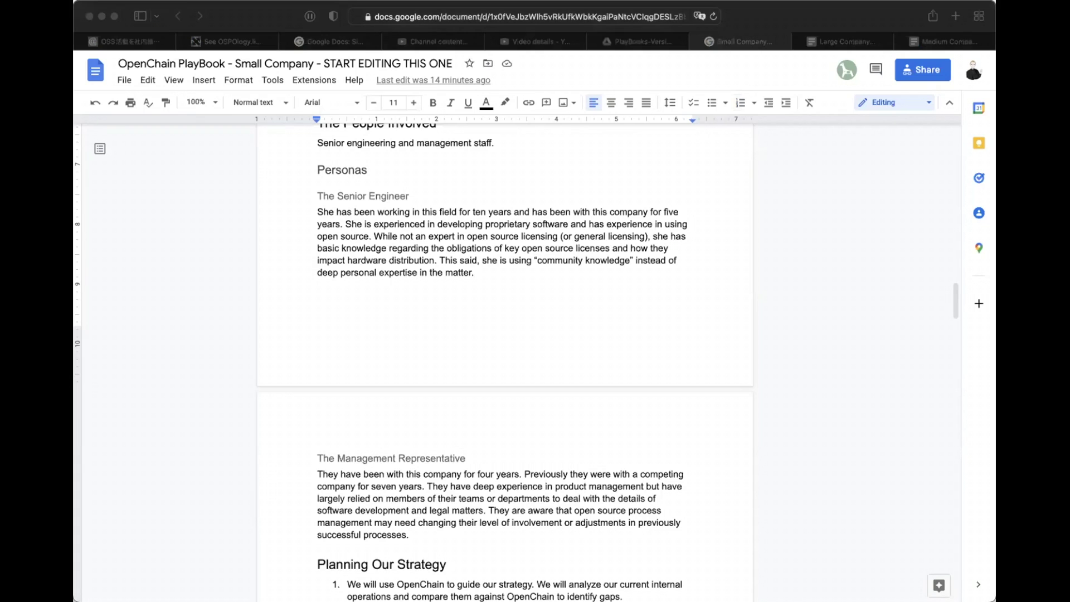
click(93, 440)
scroll(93, 440, up, 2)
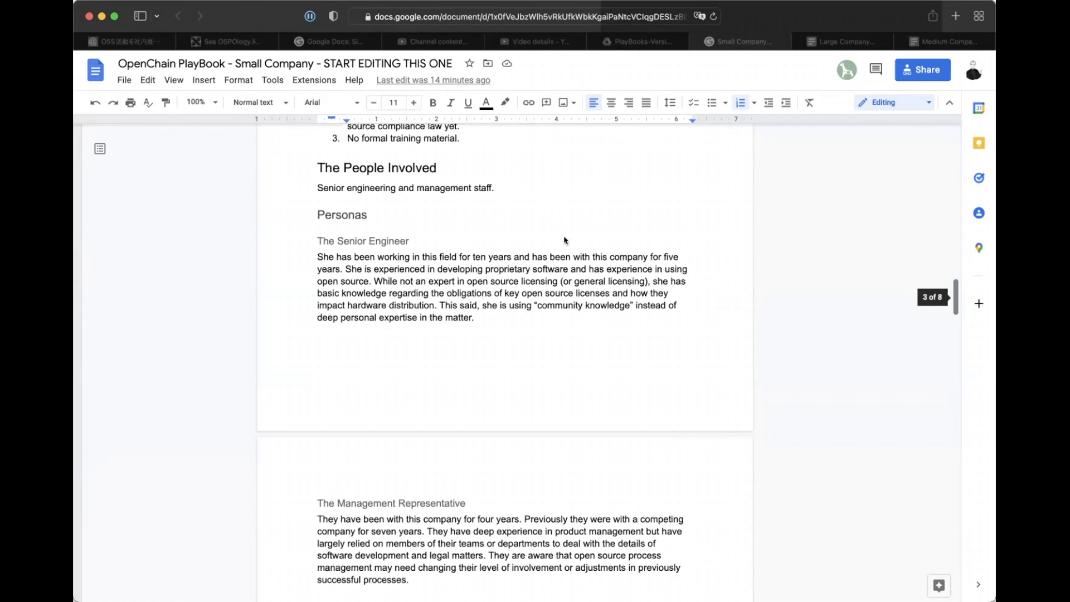
scroll(565, 241, down, 2)
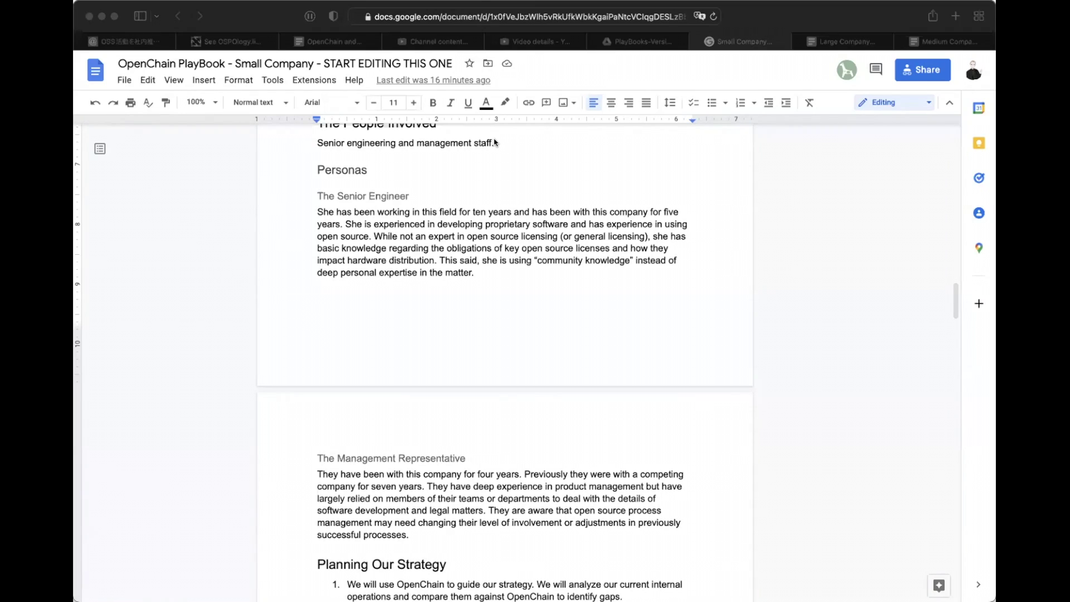
click(412, 236)
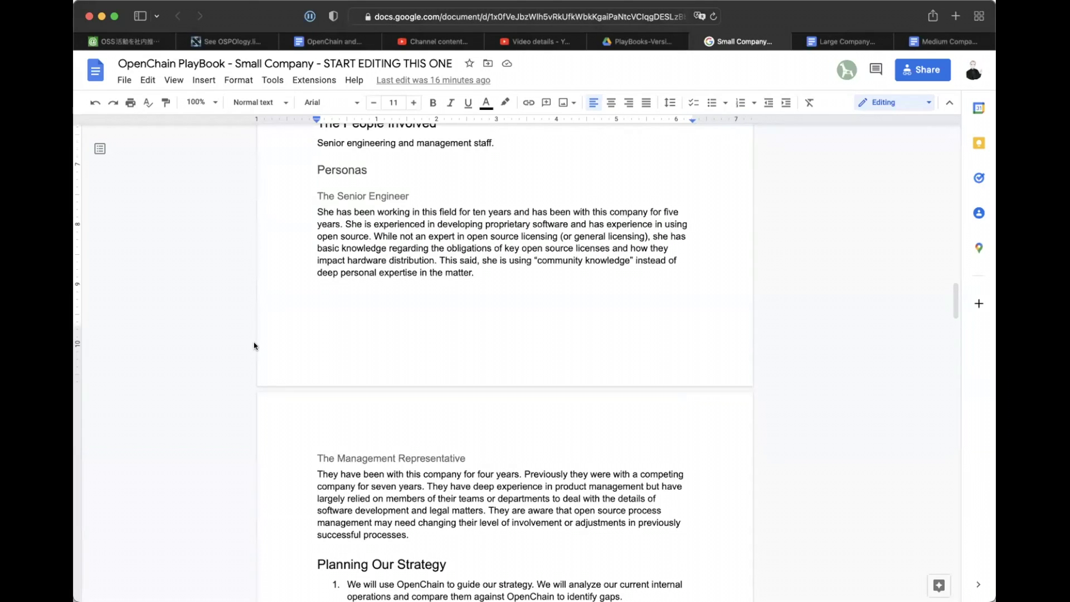
Read the Planning Our Strategy and Executing Our Plan sections of the Small Company playbook up to Step 6.
scroll(255, 347, down, 5)
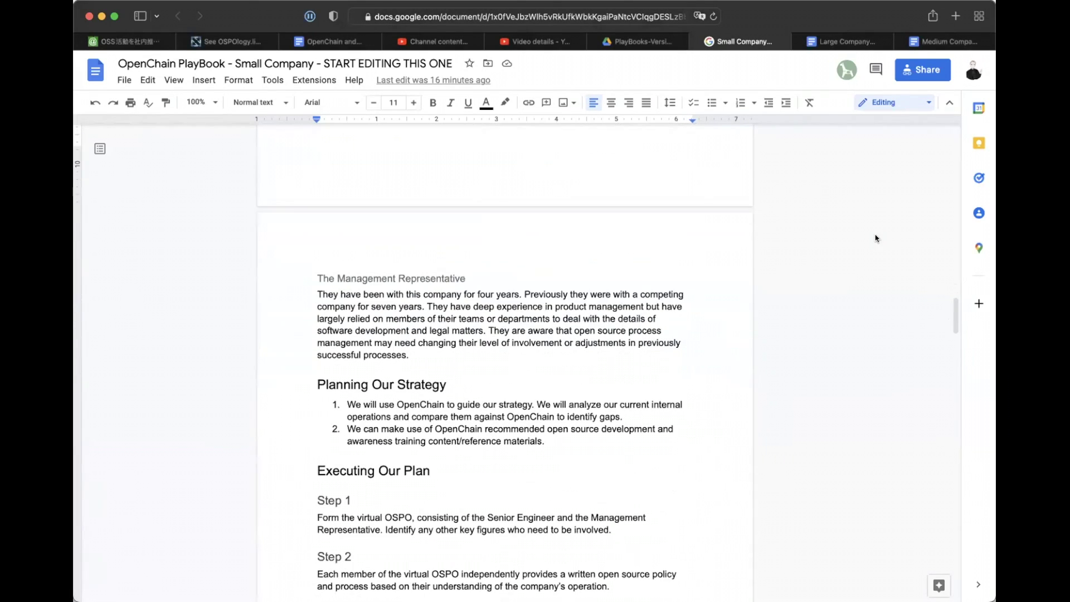
scroll(286, 325, down, 2)
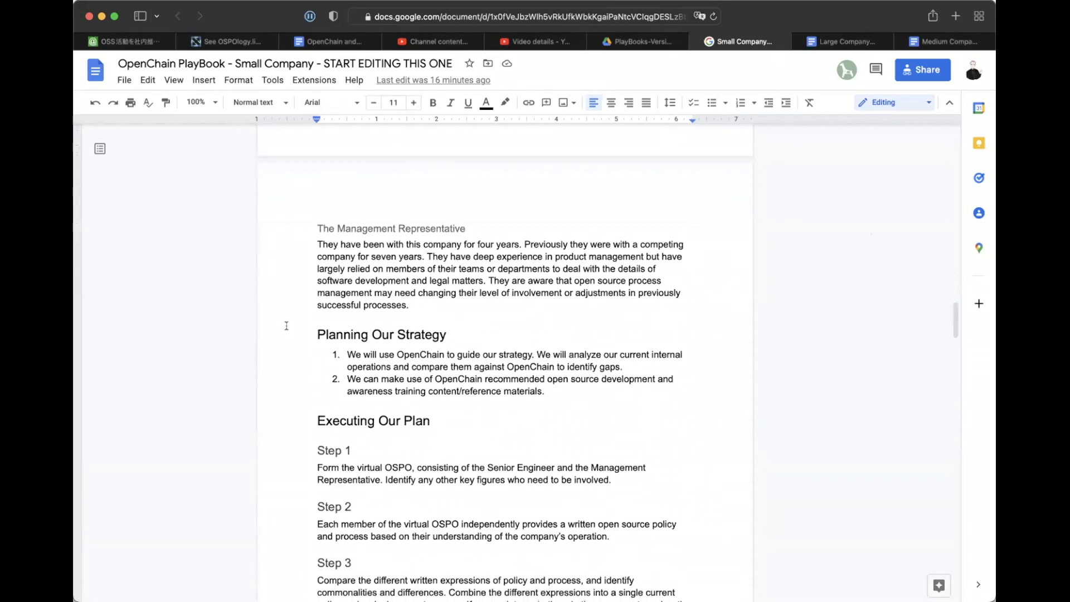
scroll(287, 325, down, 2)
scroll(286, 325, down, 2)
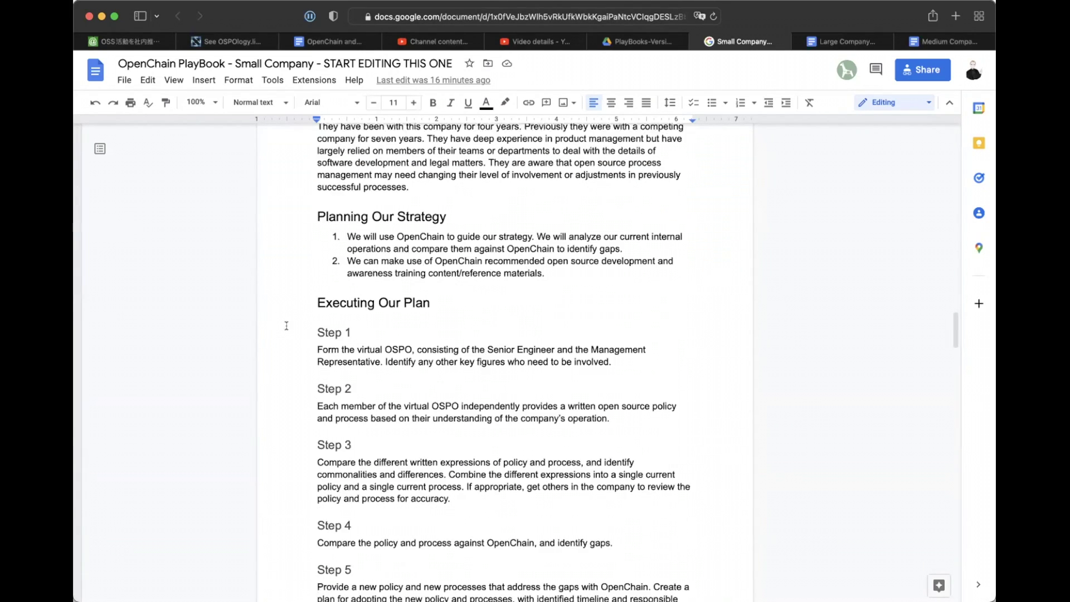
scroll(287, 326, down, 3)
scroll(287, 325, down, 8)
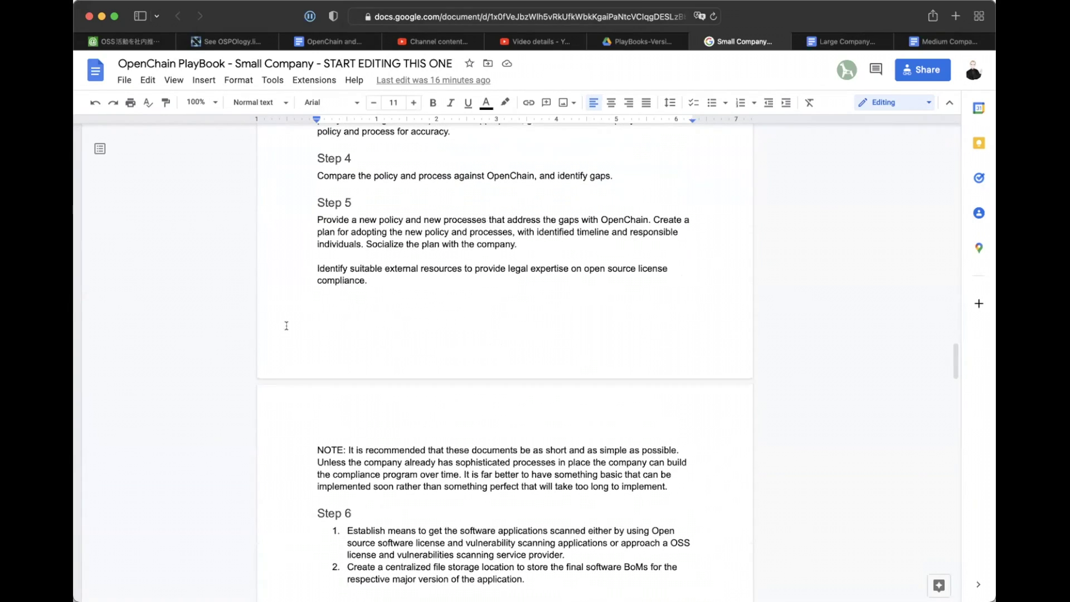
Select the NOTE paragraph recommending short, simple documents and examine it with Step 6 and the review sections below.
drag(316, 446, 720, 480)
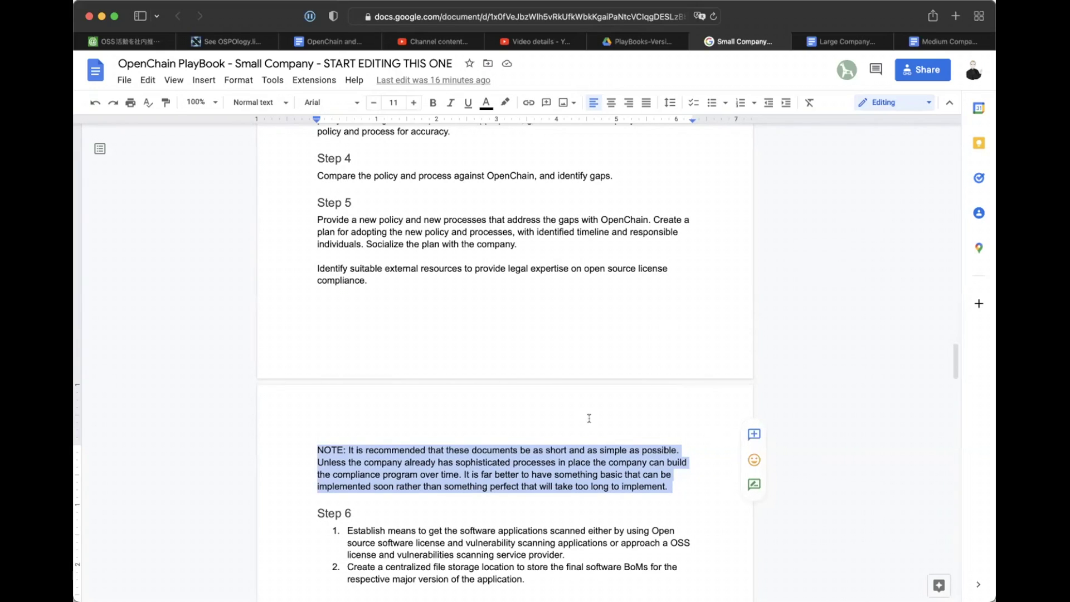
scroll(536, 418, down, 2)
scroll(536, 418, down, 1)
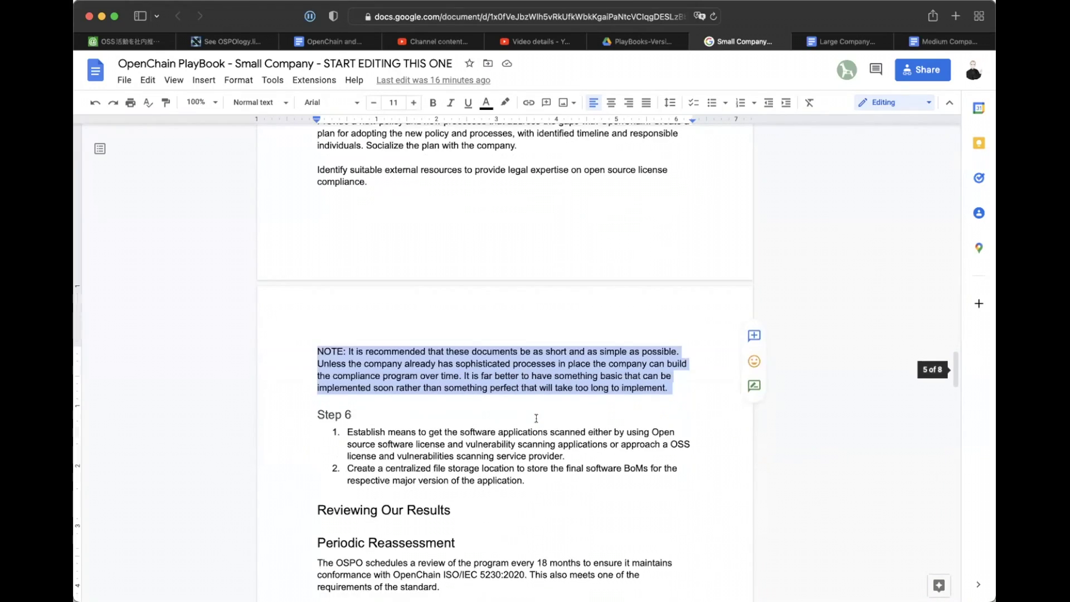
click(542, 18)
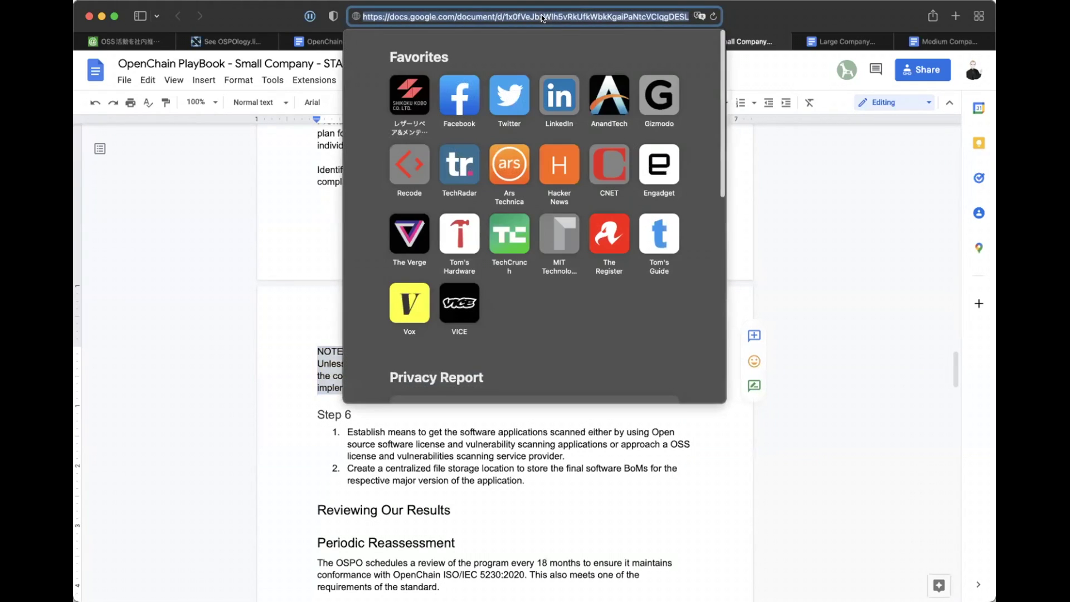
key(Escape)
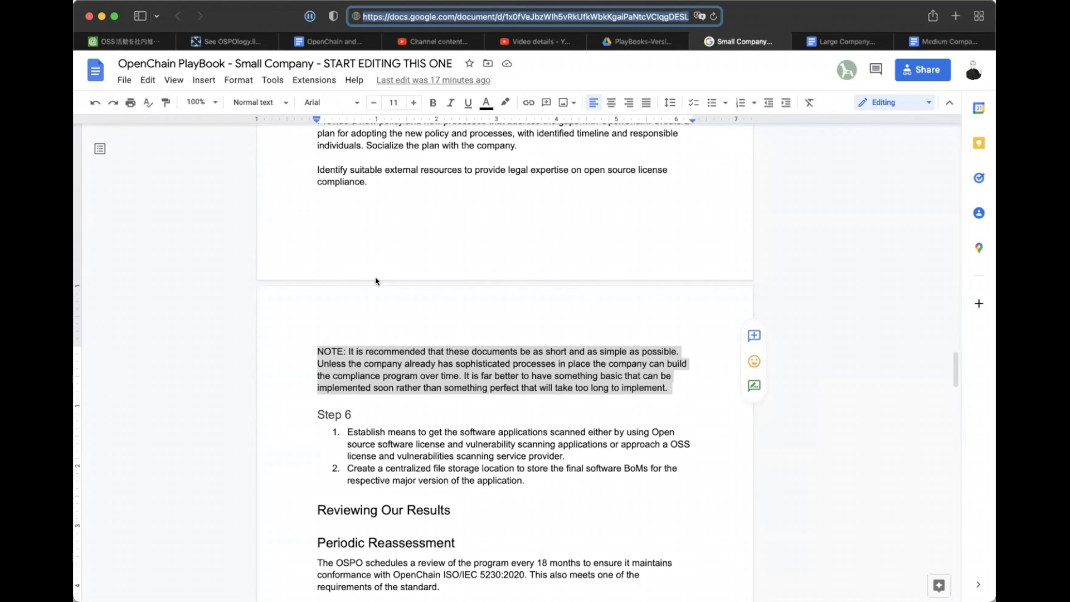
Go back to the Executing Our Plan section and examine Steps 1 to 5.
scroll(376, 281, up, 5)
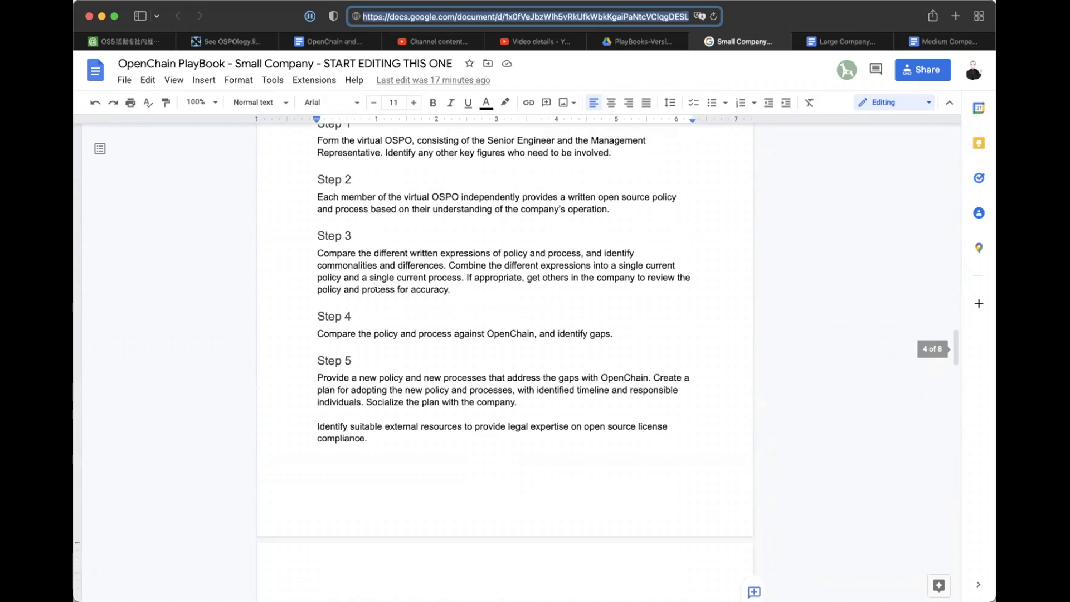
scroll(375, 283, up, 1)
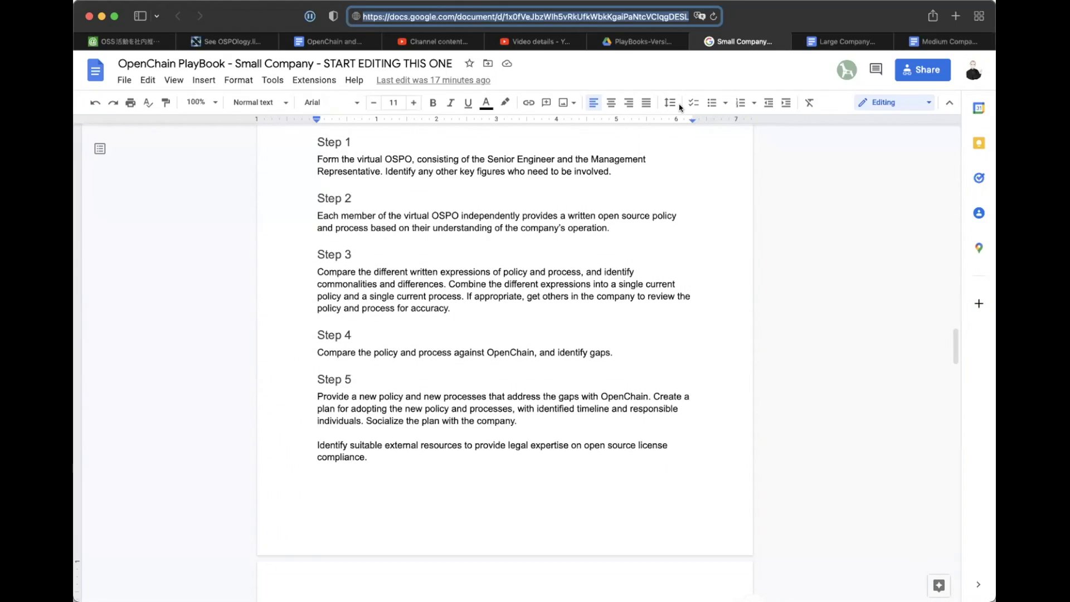
click(450, 203)
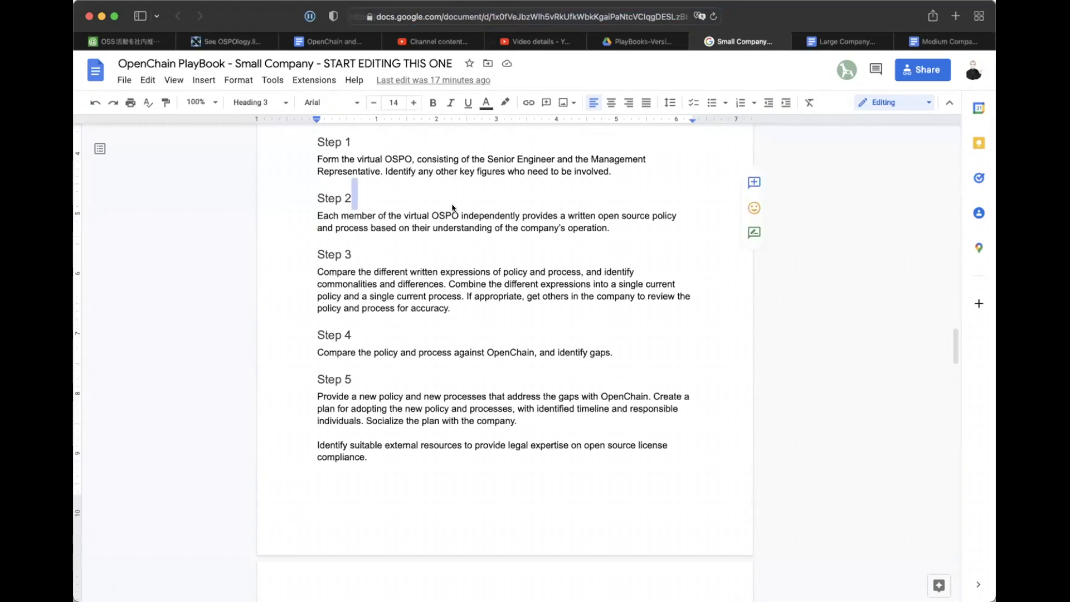
scroll(450, 187, up, 3)
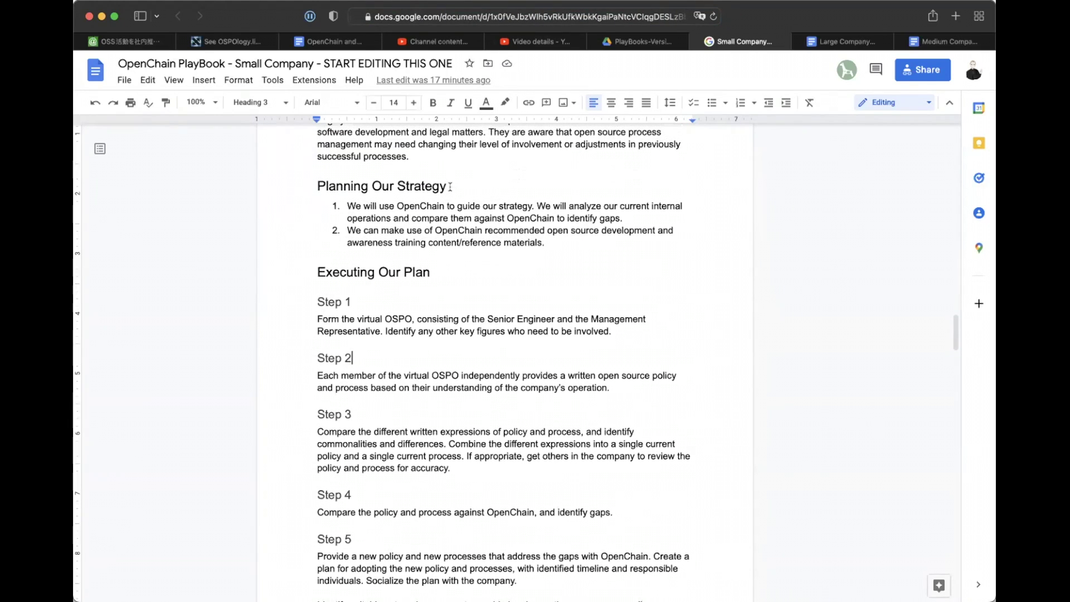
scroll(450, 186, down, 1)
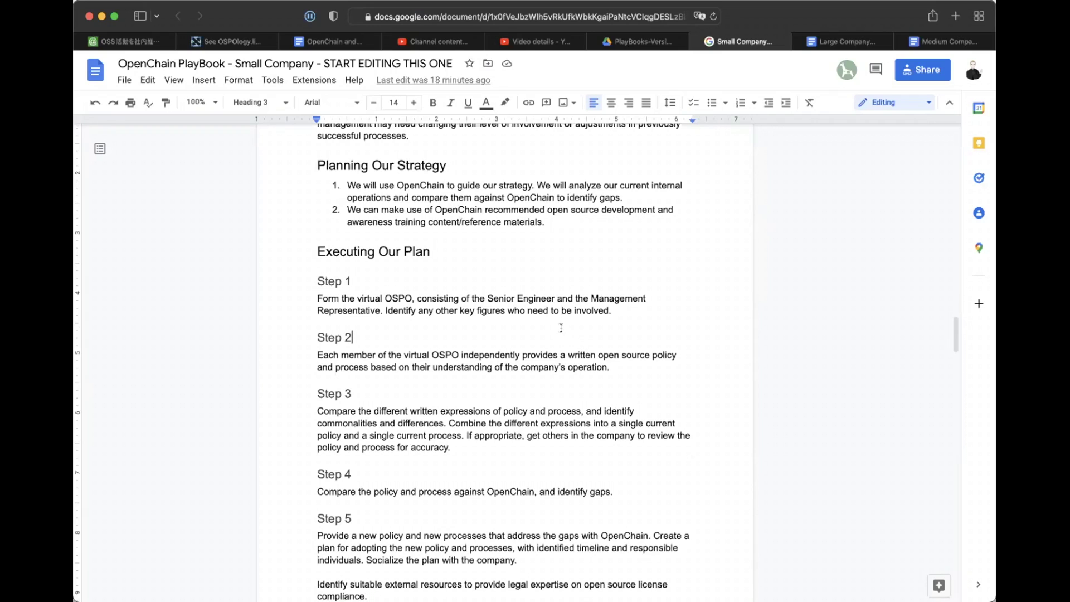
Add the comment "Add examples into the Appendix section" to the phrase "written open source policy" in Step 2.
click(353, 338)
shift+click(565, 355)
mouse_move(676, 355)
mouse_down()
mouse_move(566, 355)
mouse_move(676, 355)
mouse_up()
key(Right)
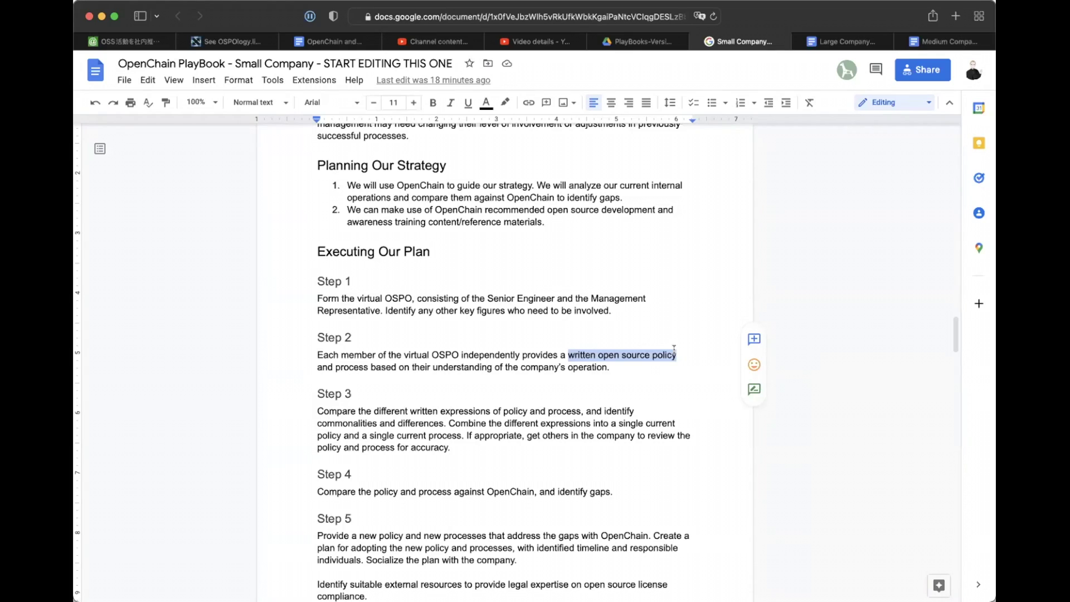
click(203, 81)
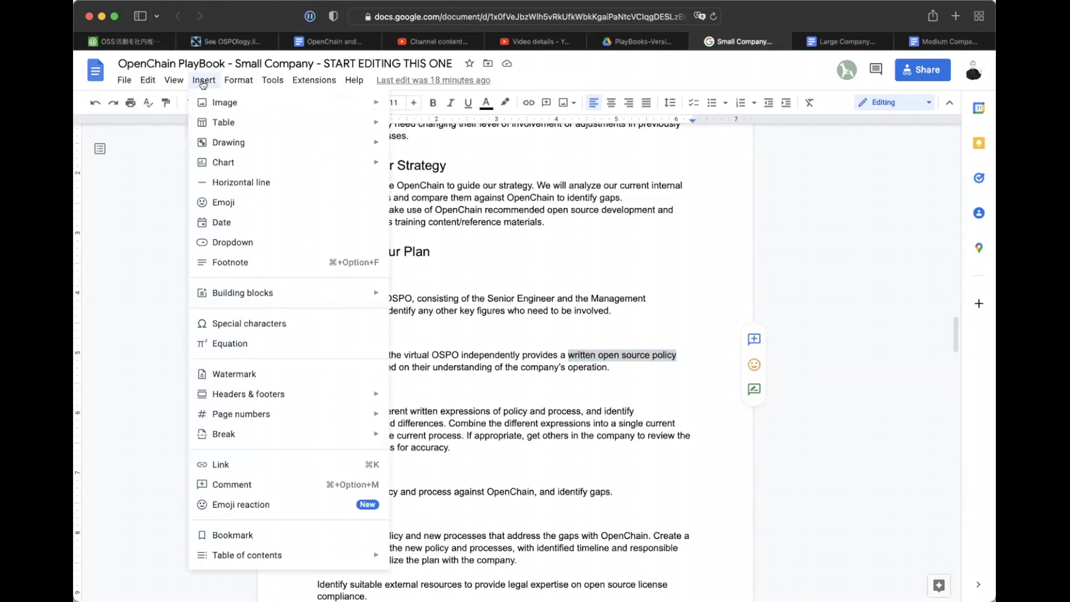
click(264, 491)
text(Ad)
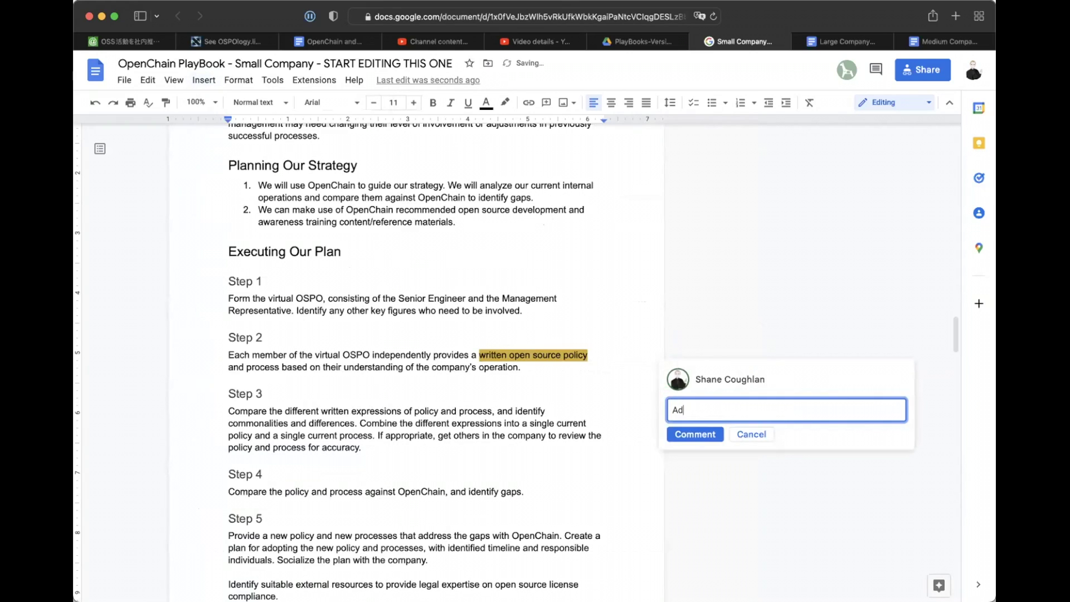
text(d examples into )
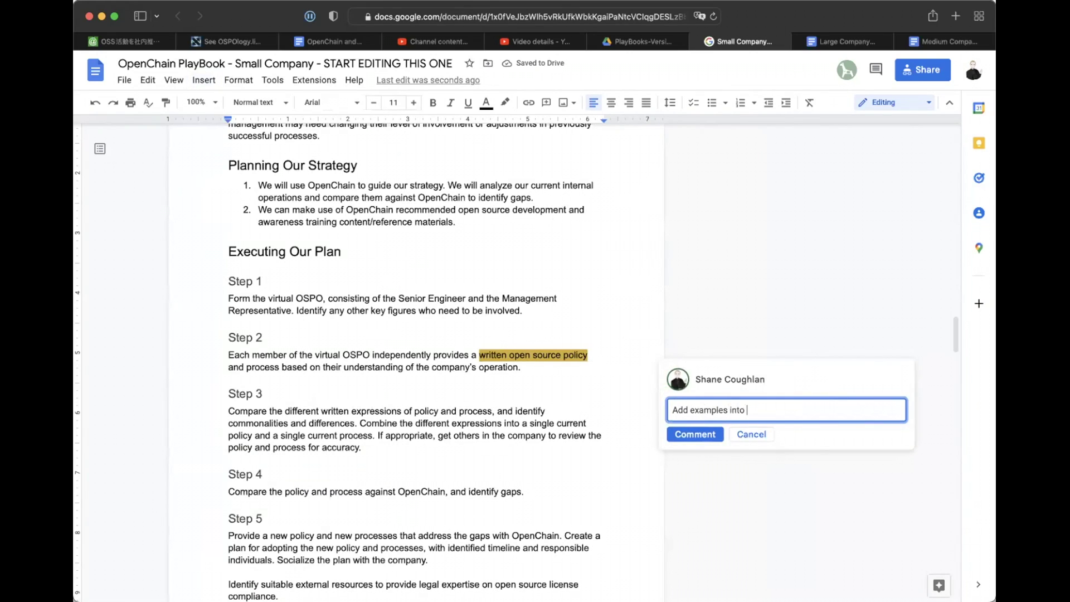
text(the Appen)
text(dix section)
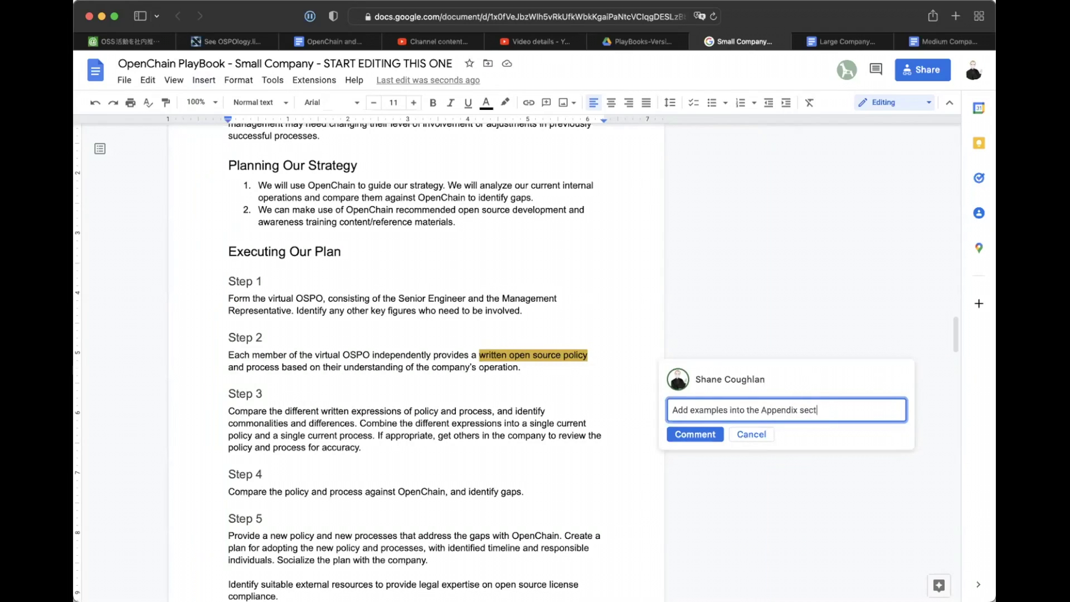
click(692, 435)
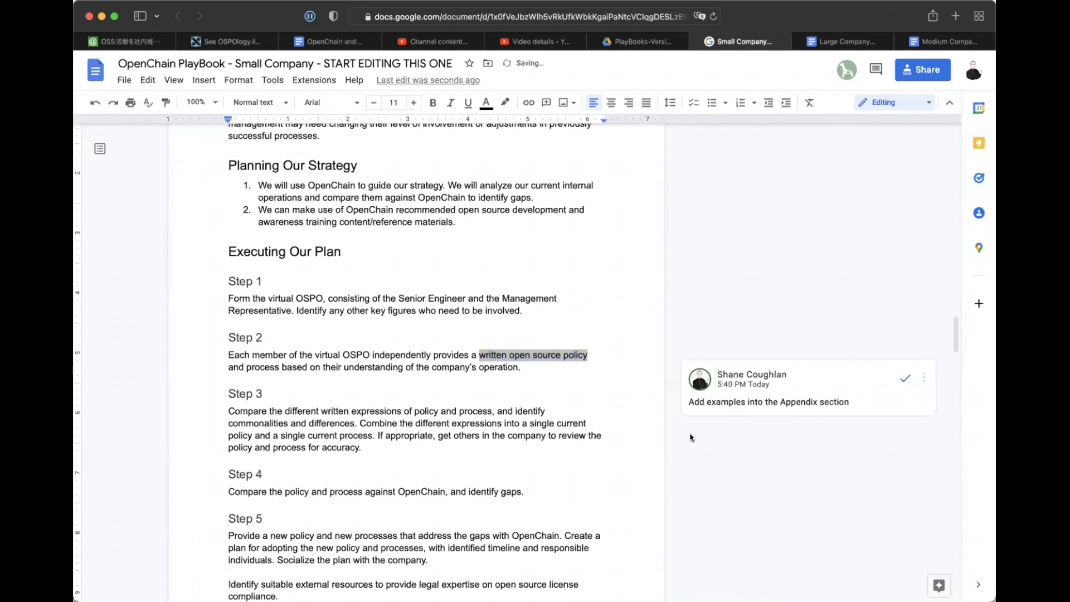
click(571, 396)
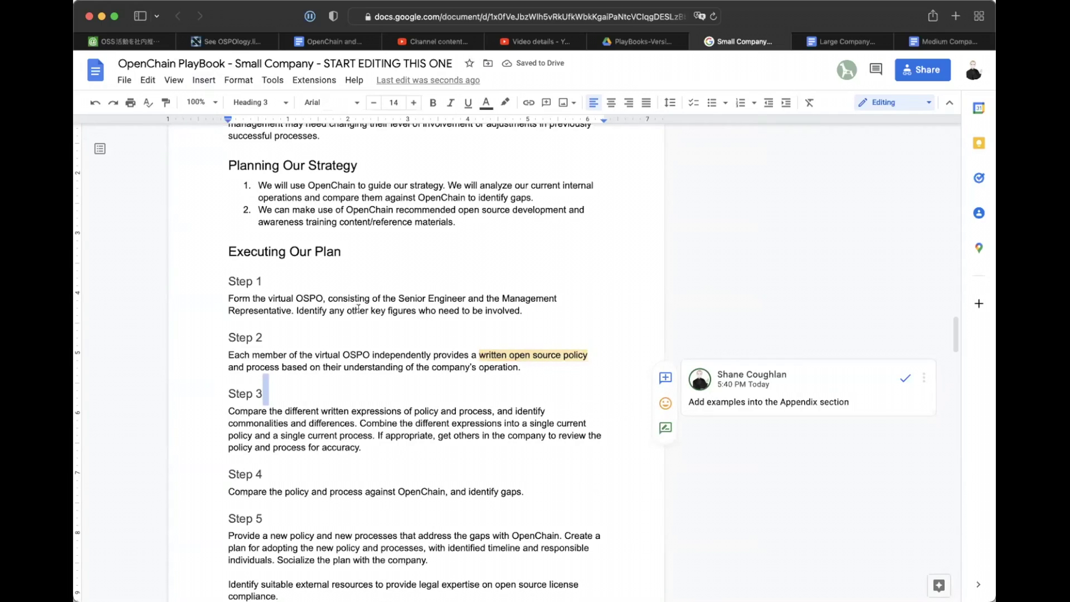
Extend the last sentence of Step 1 after "need to be involved" with ", such as people from legal, procurement or sales.".
shift+click(522, 311)
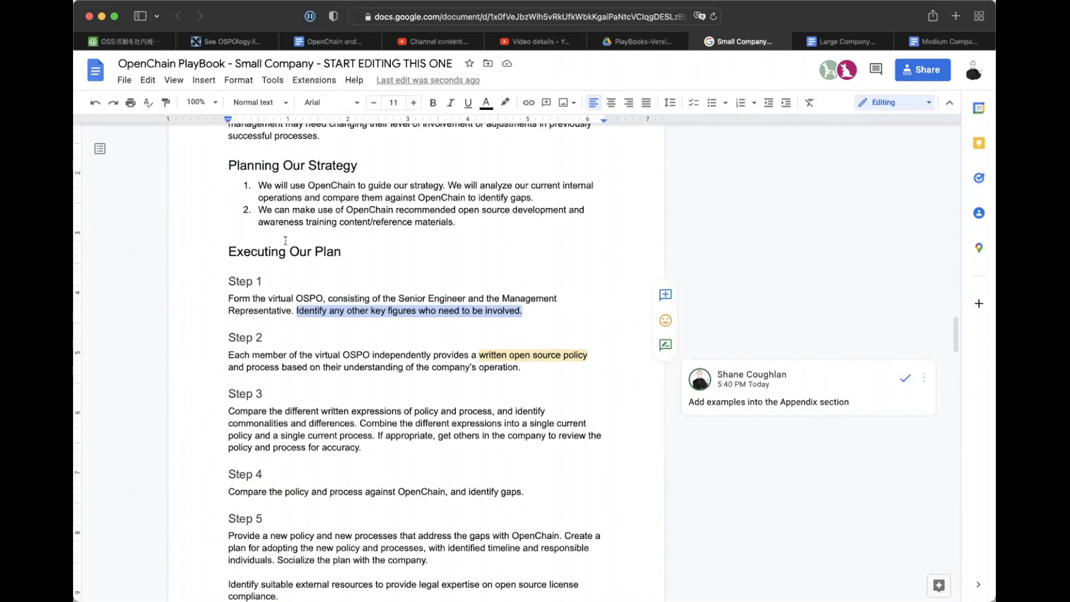
click(519, 311)
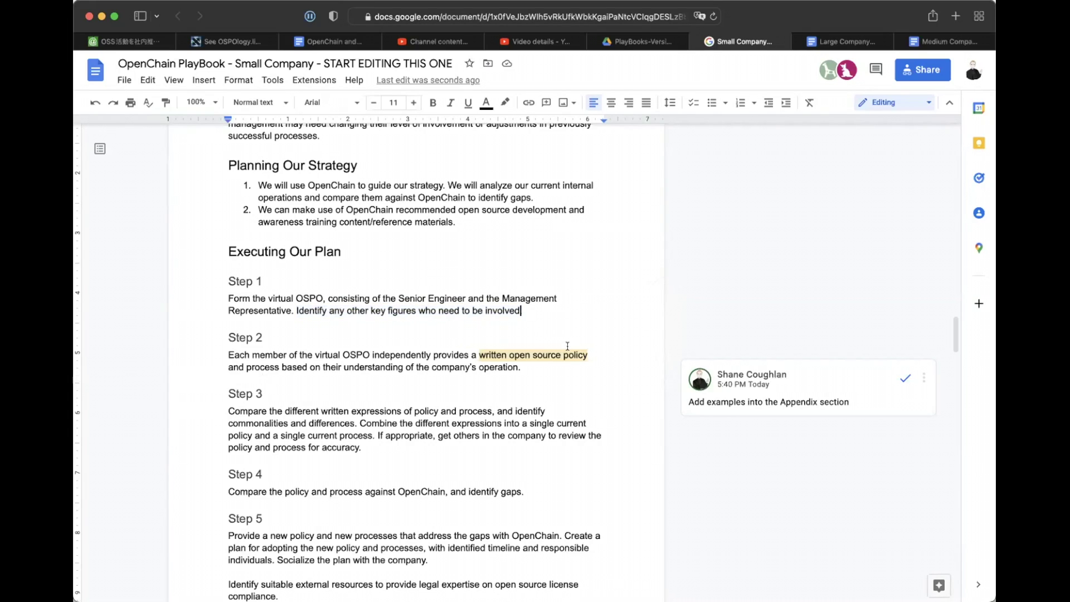
text(, such as people from legal)
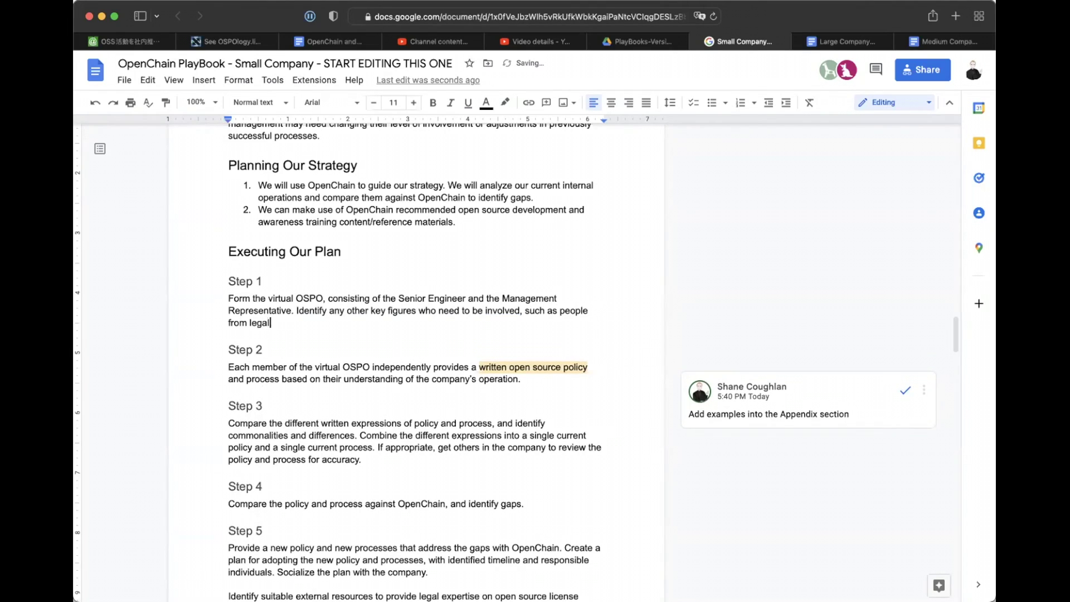
text(, procurem)
text(ent or sales)
text(.)
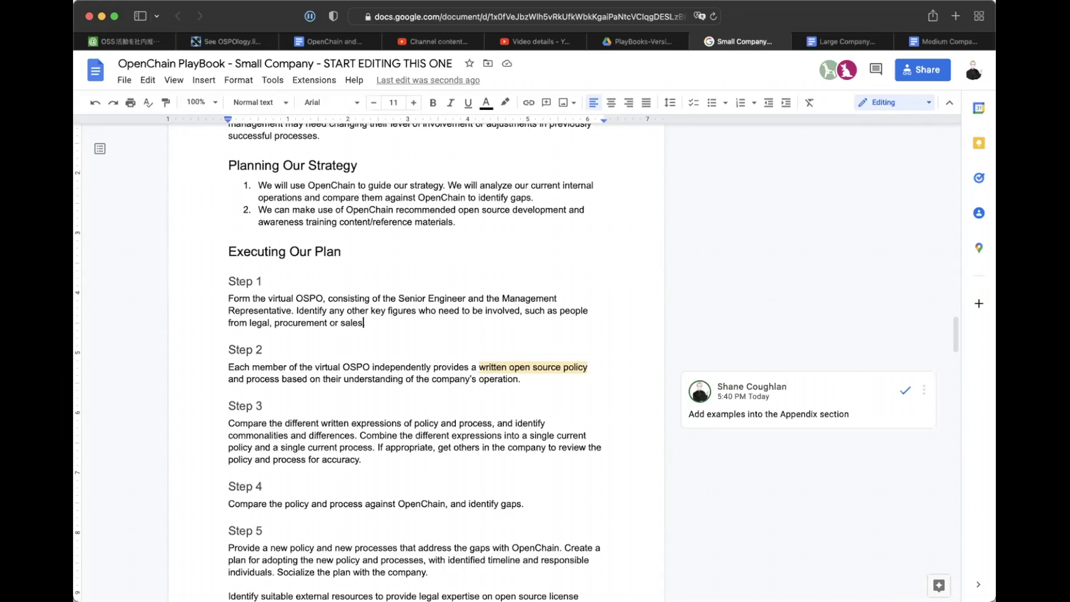
text(.)
Comment on the added text ", such as people from legal, procurement or sales." in Step 1 with "Is this useful or making it complex?".
drag(520, 311, 370, 317)
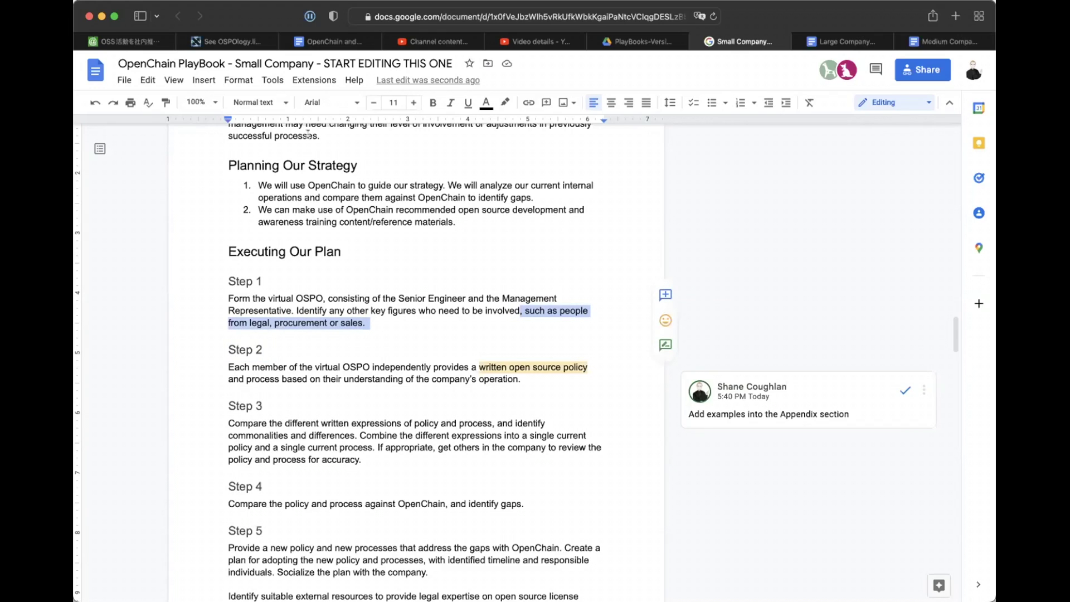
click(203, 80)
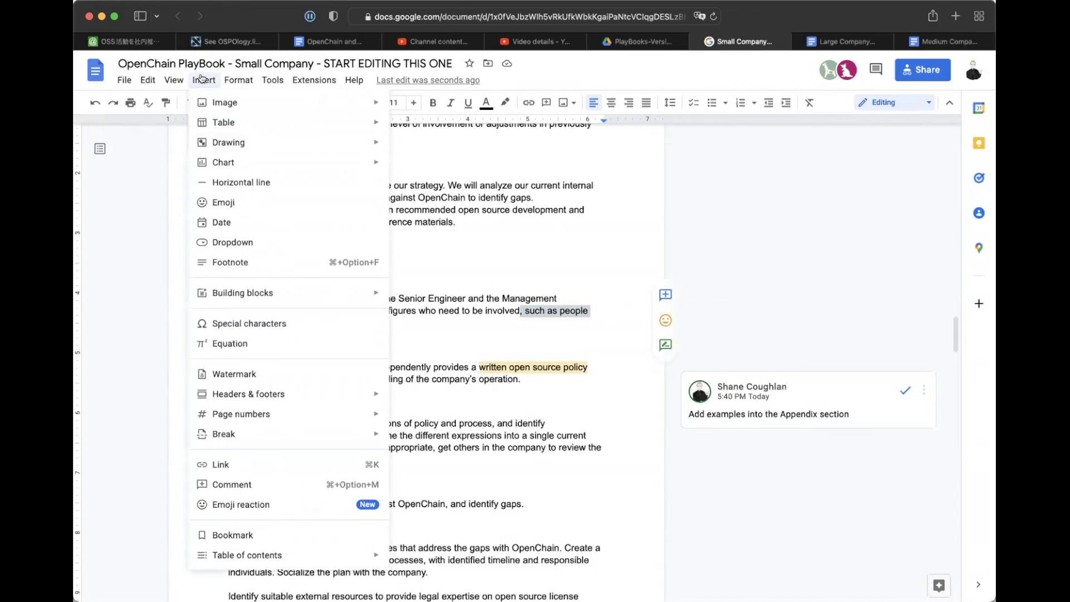
click(233, 483)
text(Is thi s)
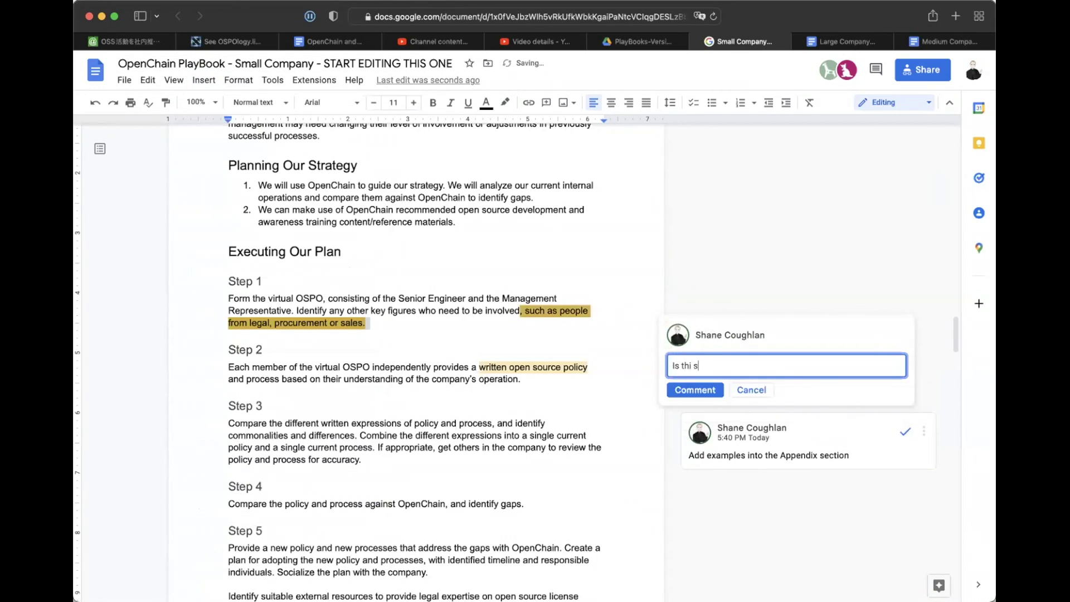
key(BackSpace)
key(BackSpace)
text(s useful or making it )
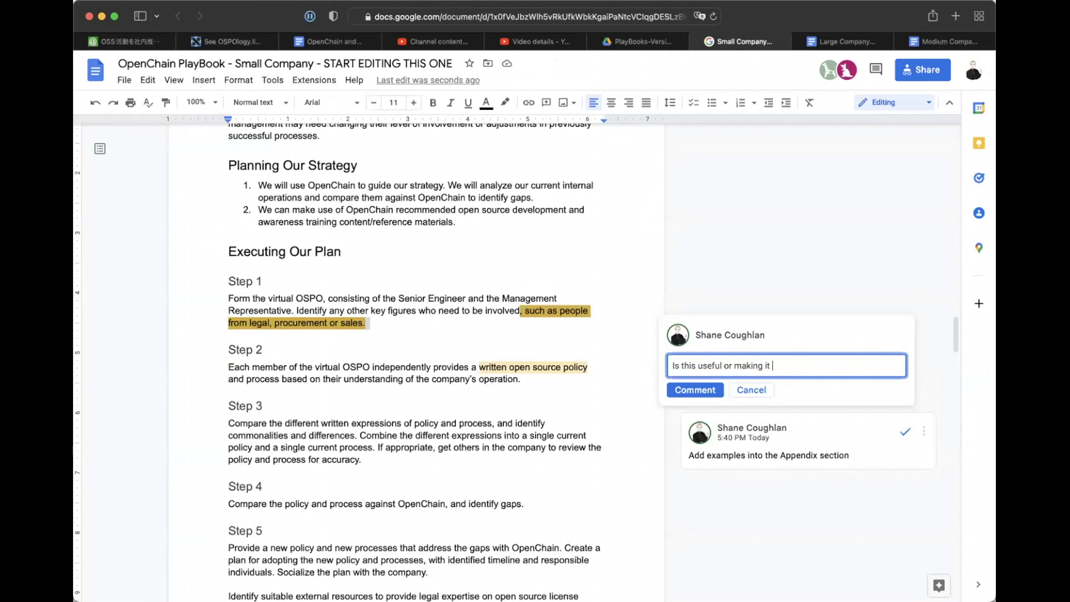
text(complex?)
click(696, 390)
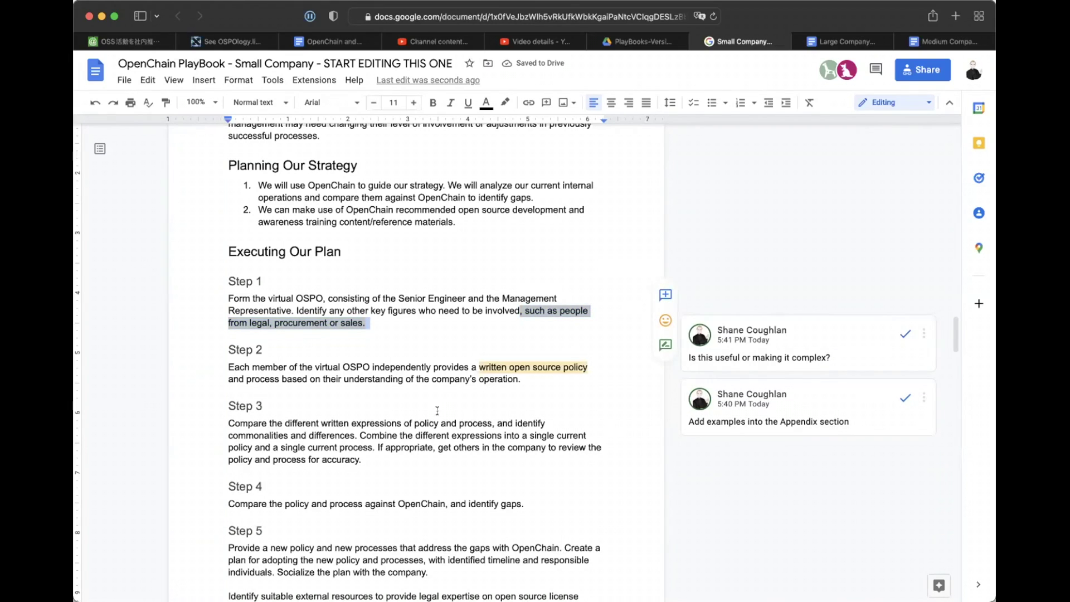
click(408, 458)
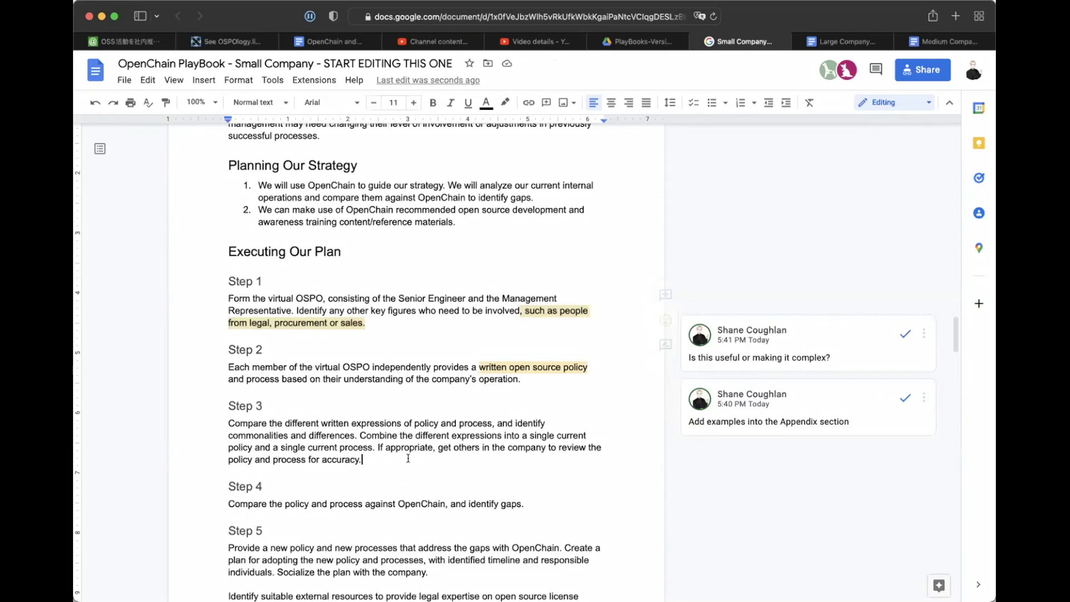
Append "We have limited staff, limited time and limited resources to address this issue, and several" to the Our Challenge bullet.
scroll(408, 458, down, 3)
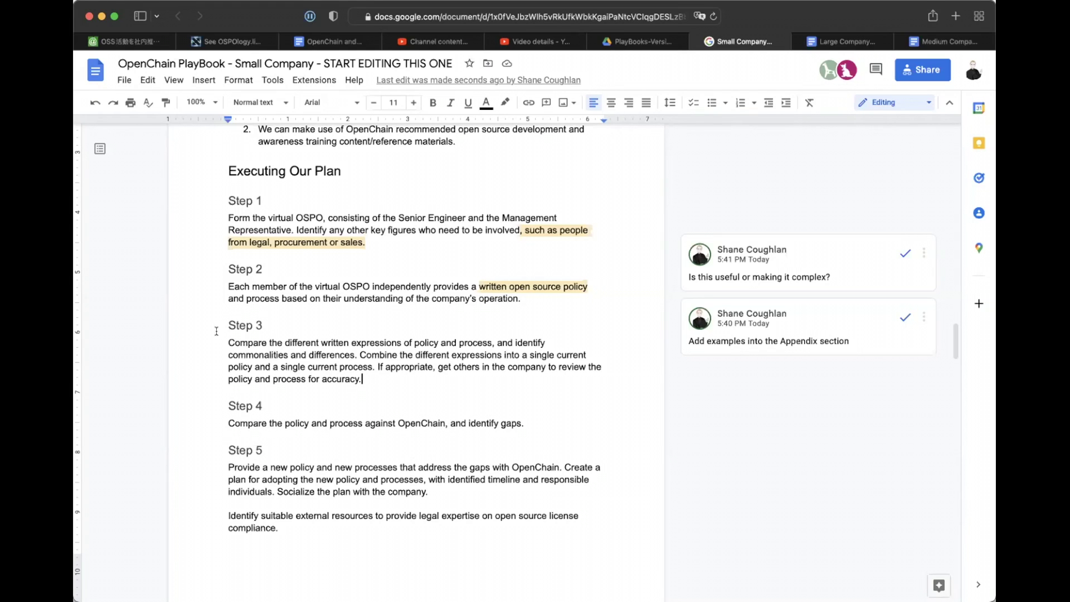
scroll(329, 235, up, 5)
scroll(329, 235, up, 10)
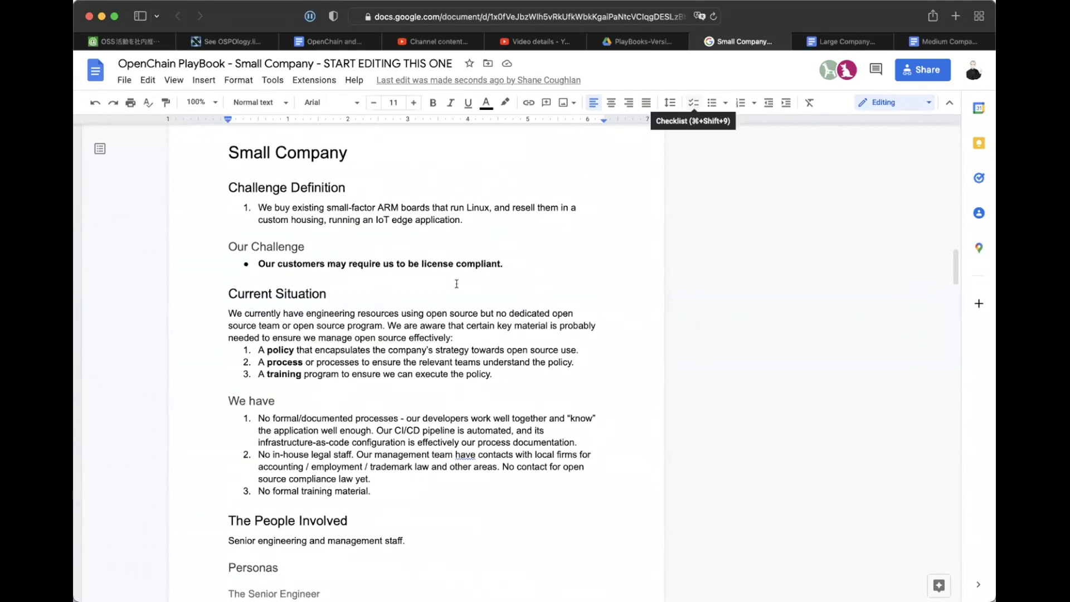
click(508, 267)
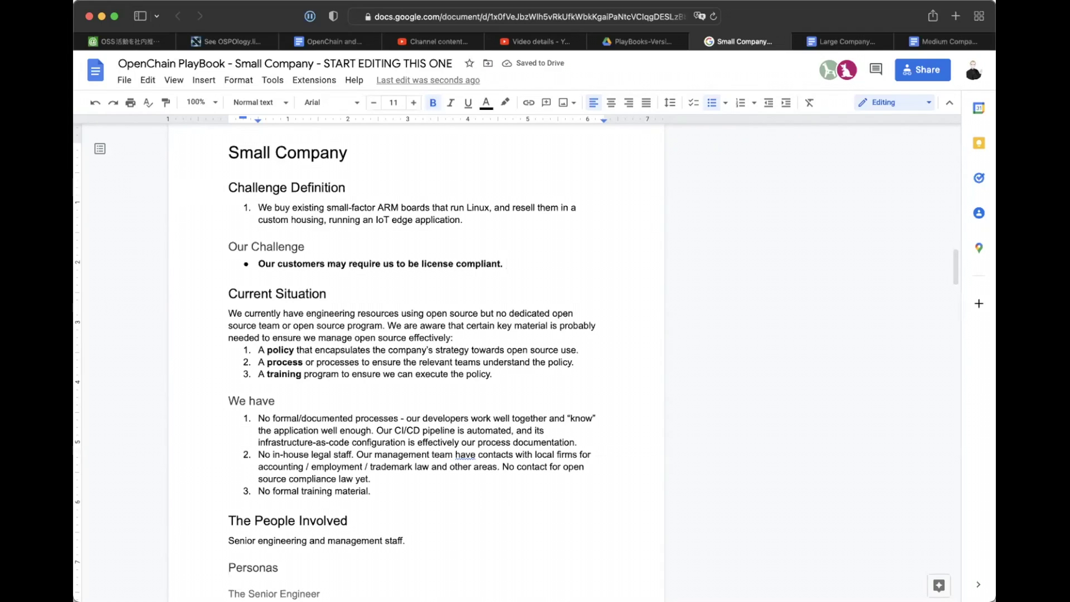
text(We have limited)
text( staffi)
key(BackSpace)
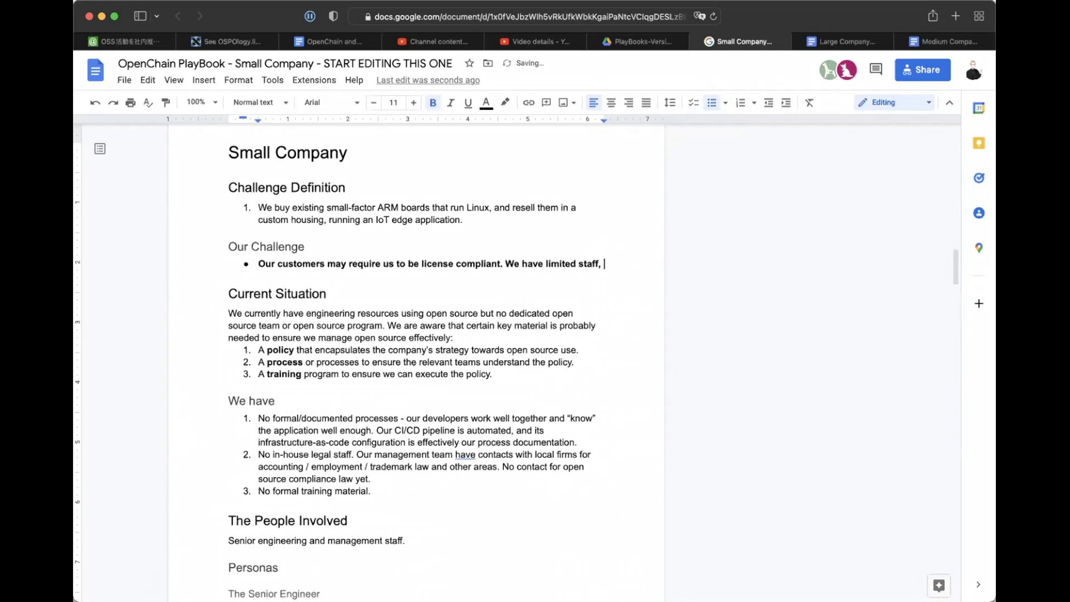
text(, limited time,)
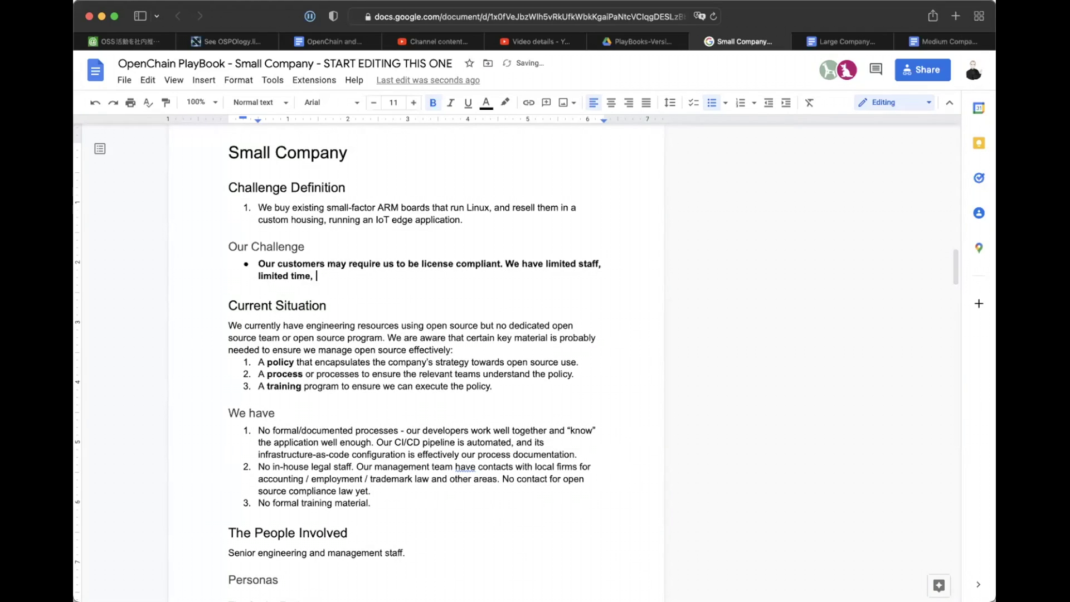
key(BackSpace)
key(BackSpace)
text(and limix)
key(BackSpace)
text(ted resources to )
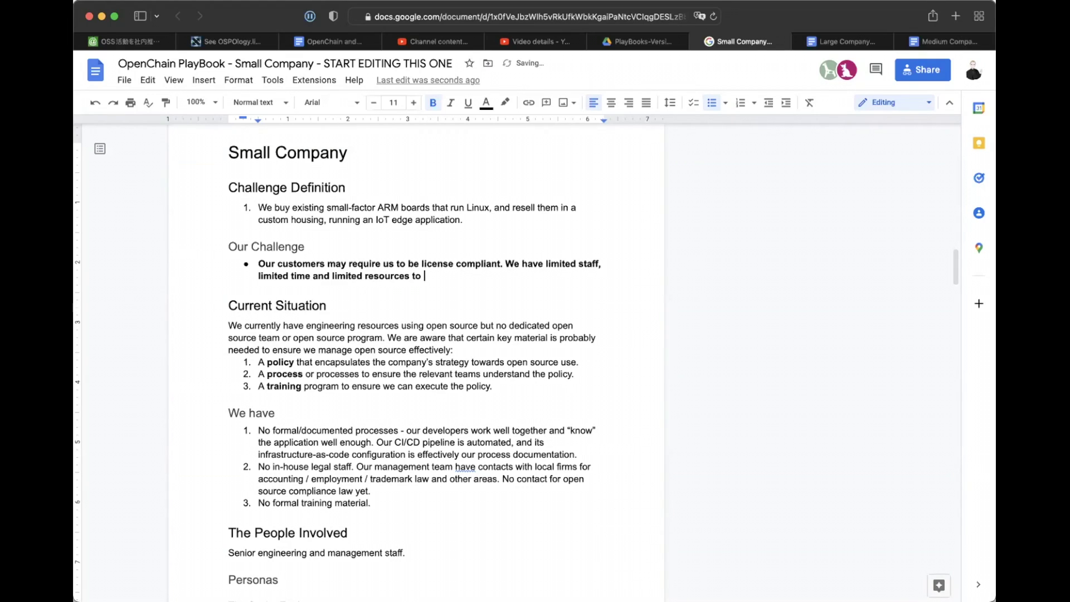
text(address this issue, and several)
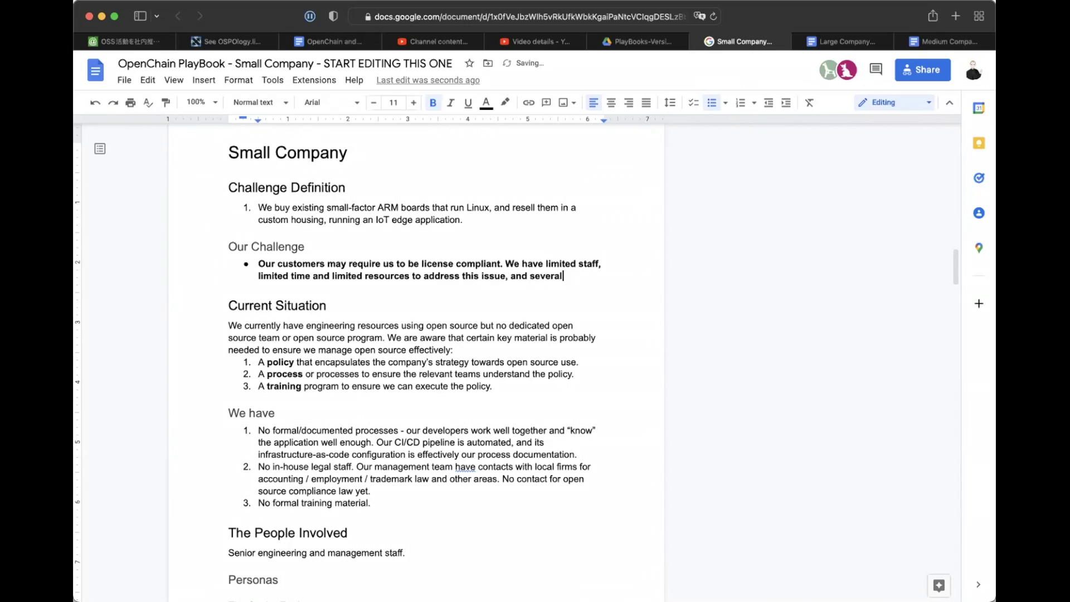
Complete the Our Challenge bullet with "people are doing more than one job inside the company. Our approach needs to realistically reflect this.".
text( people are doing )
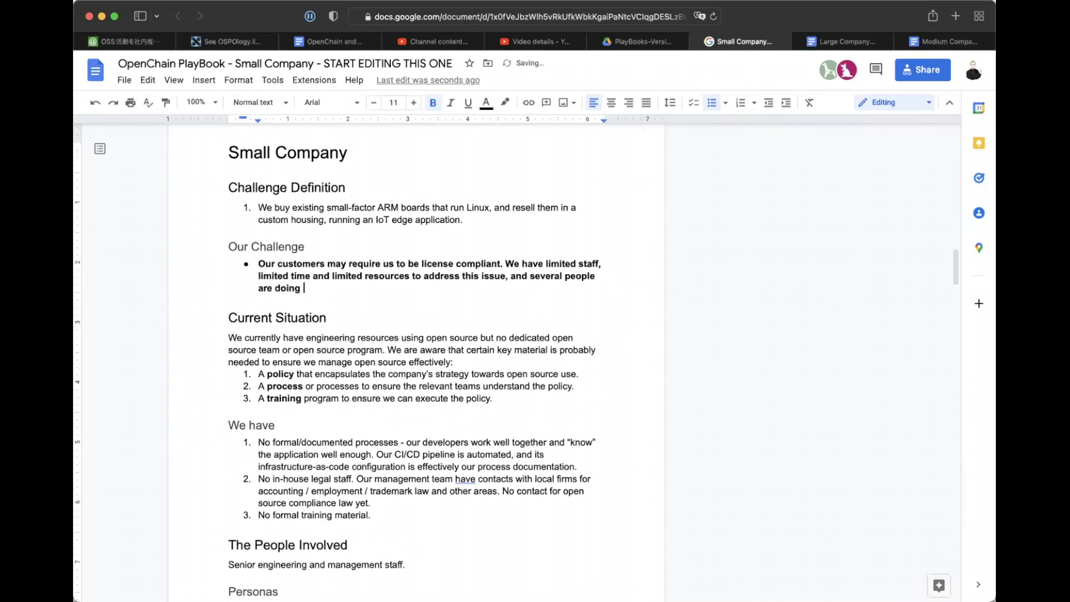
text(more than one job inside the company. )
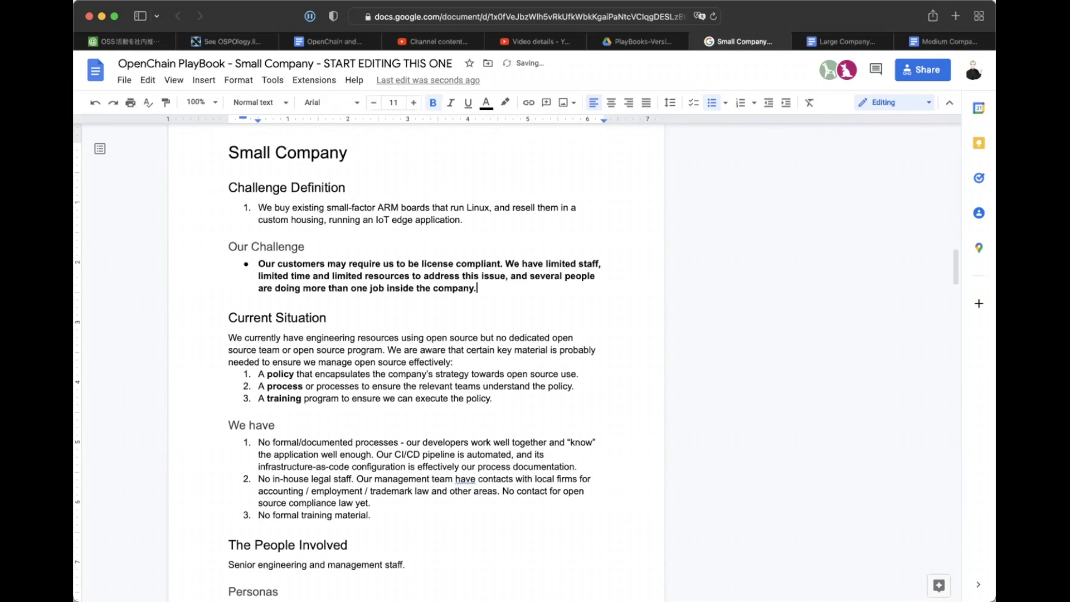
text(Our approach needs to )
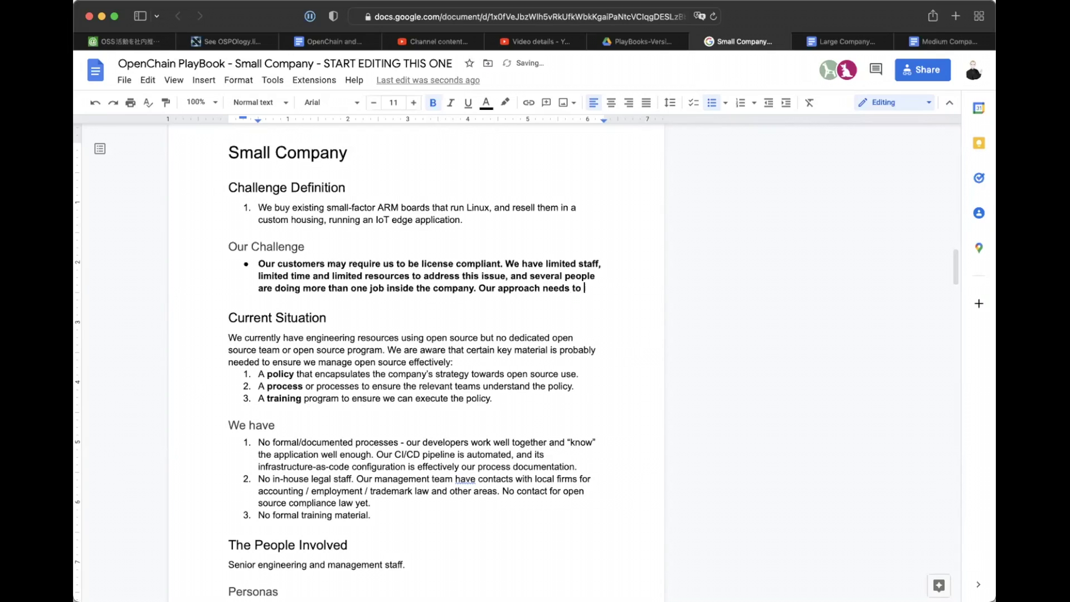
text(realistic)
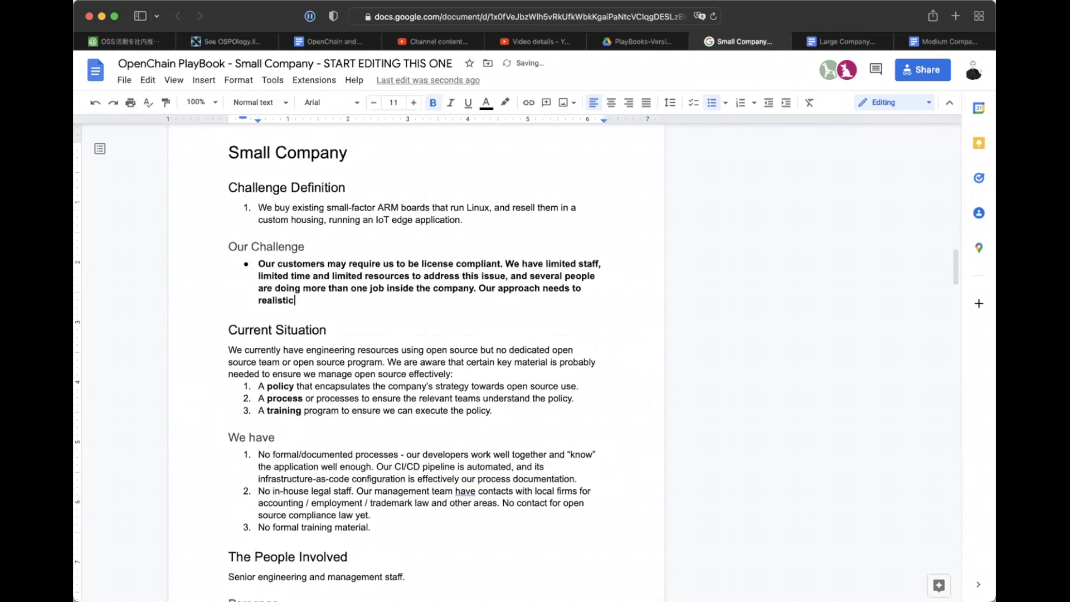
text(ally reflect this.)
Comment on the text added to the Our Challenge bullet with "Potentially addressing small company resource challanges".
drag(505, 263, 365, 301)
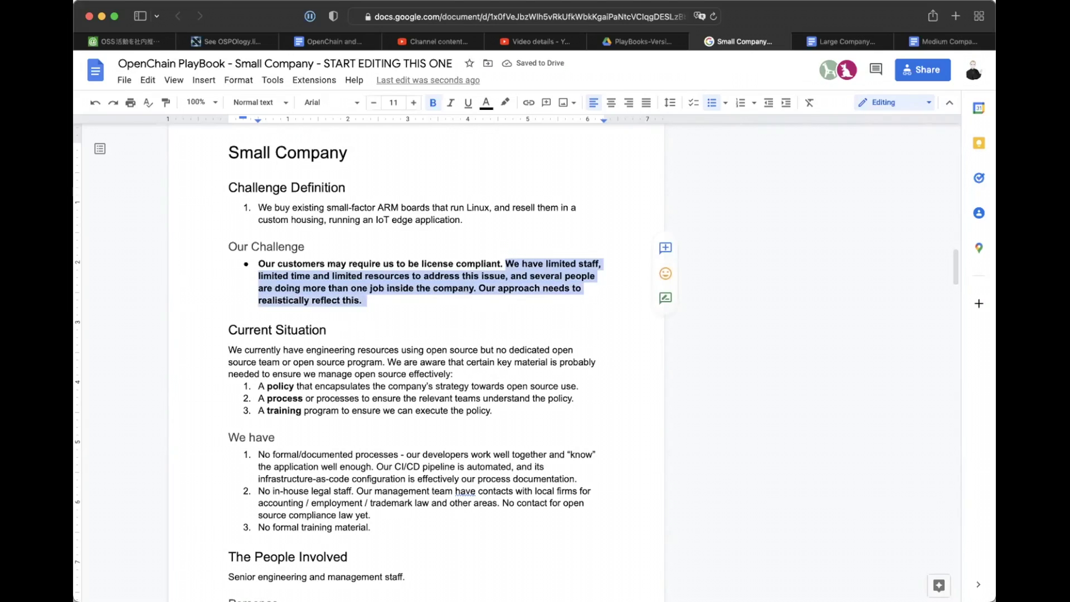
click(114, 0)
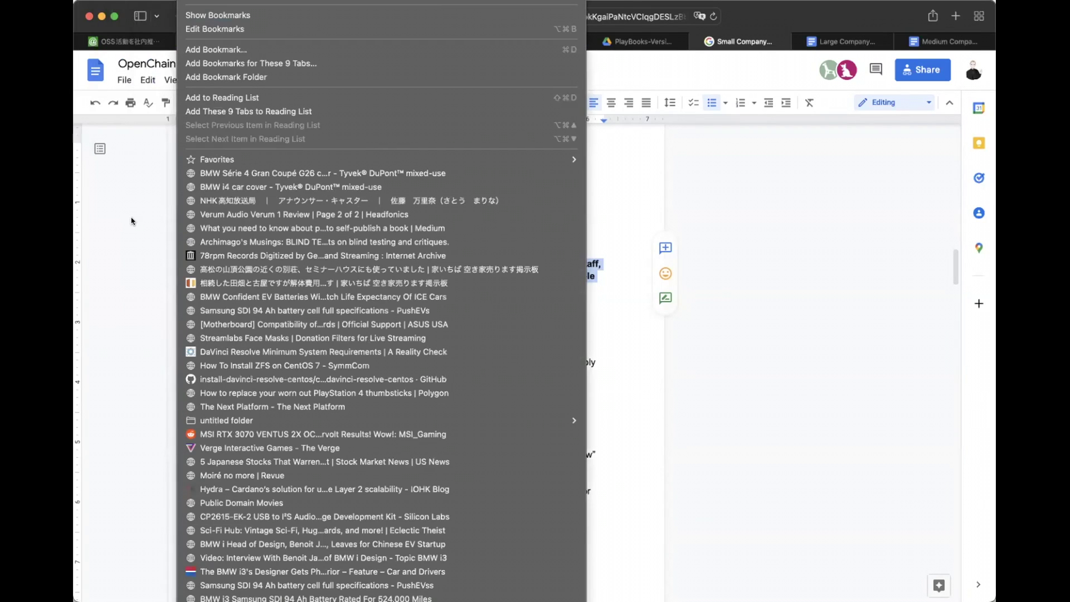
click(201, 69)
click(204, 80)
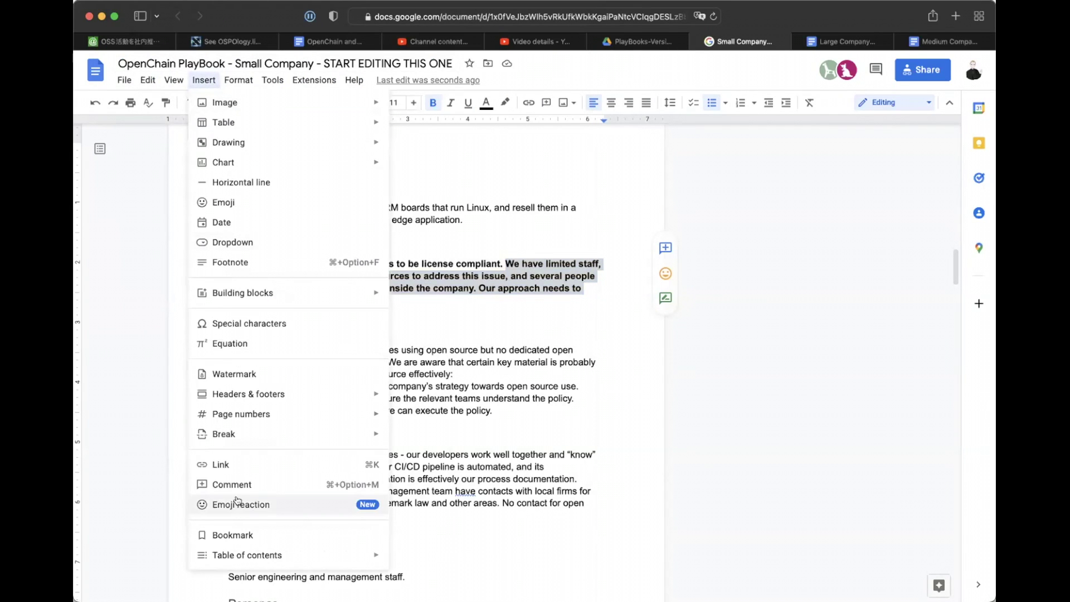
click(234, 482)
text(Potenti)
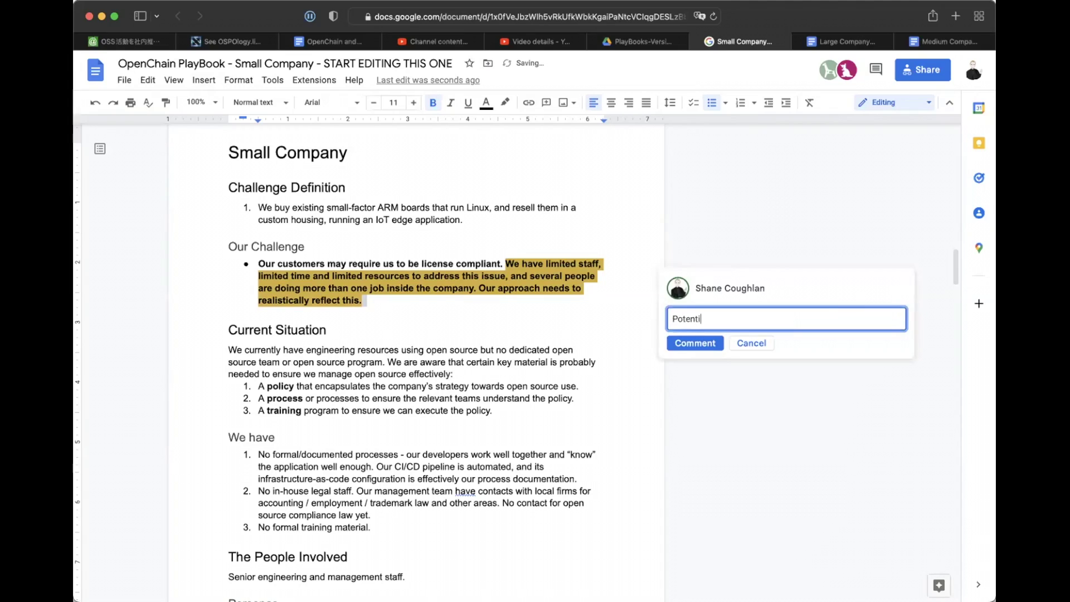
text(al ly addressing small company resource challnges)
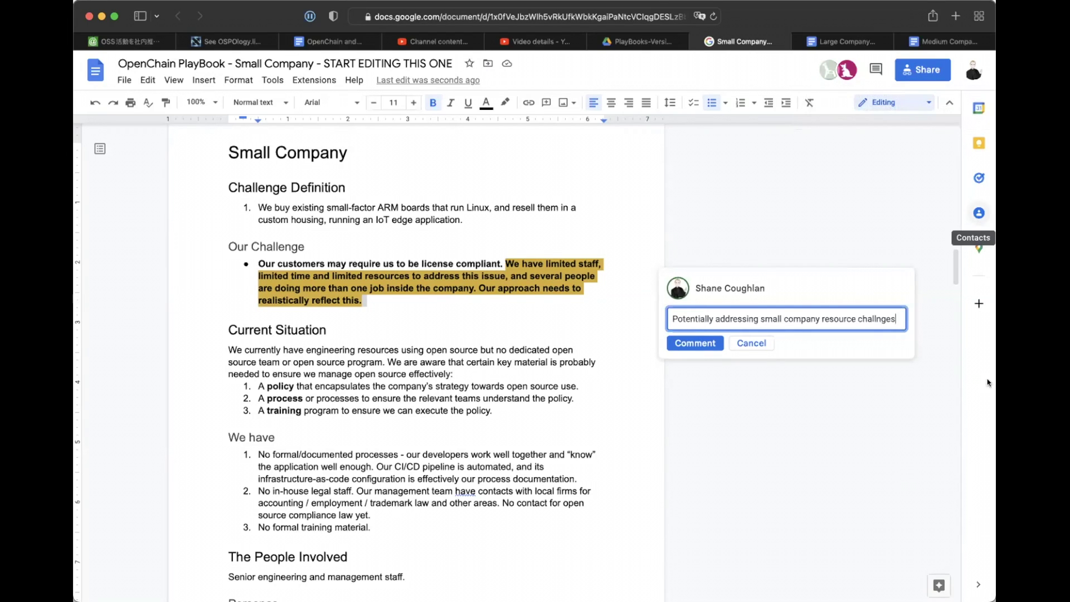
click(876, 319)
text(a)
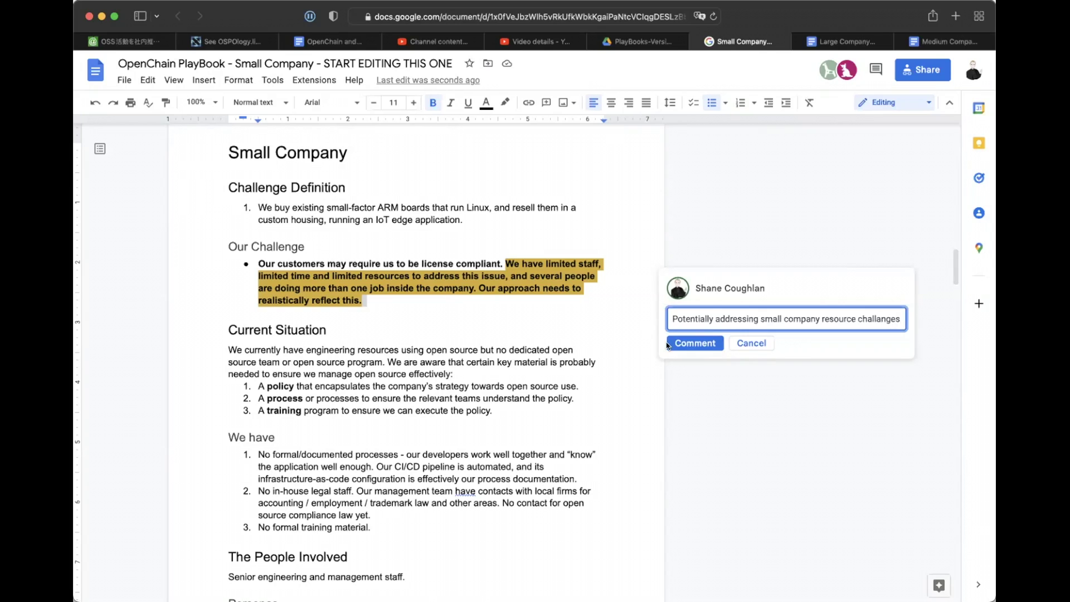
click(669, 343)
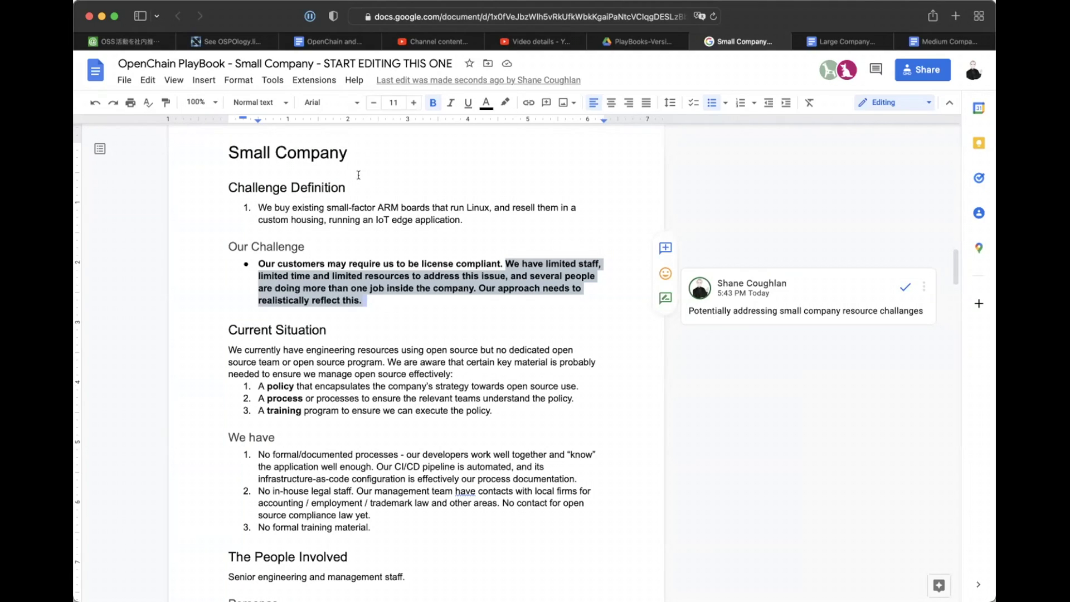
Comment on the word "policy" in the Current Situation list with "Add definition and link to example".
double_click(270, 387)
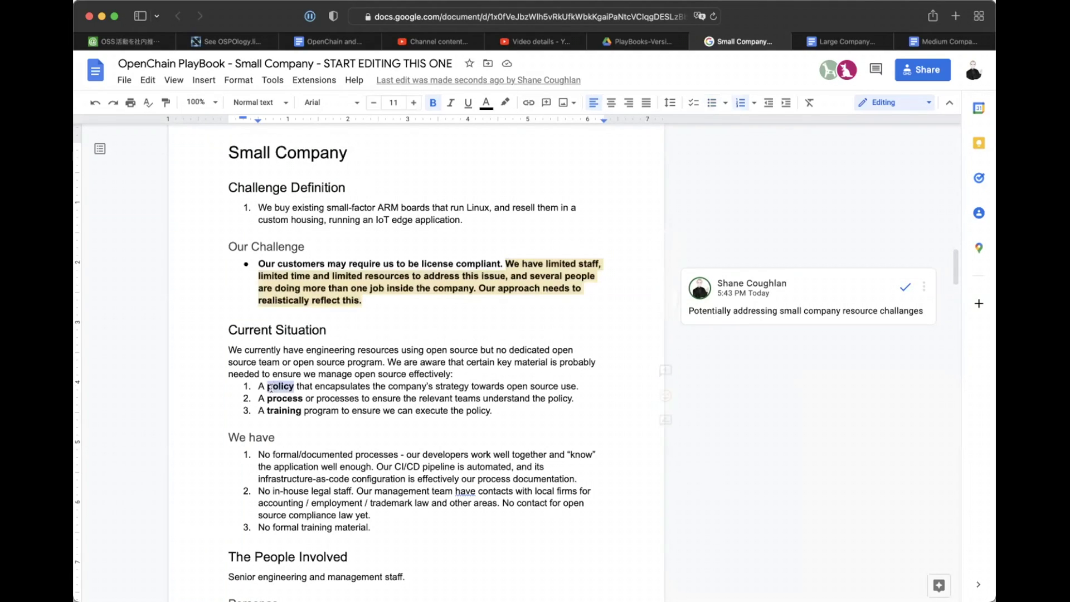
click(147, 79)
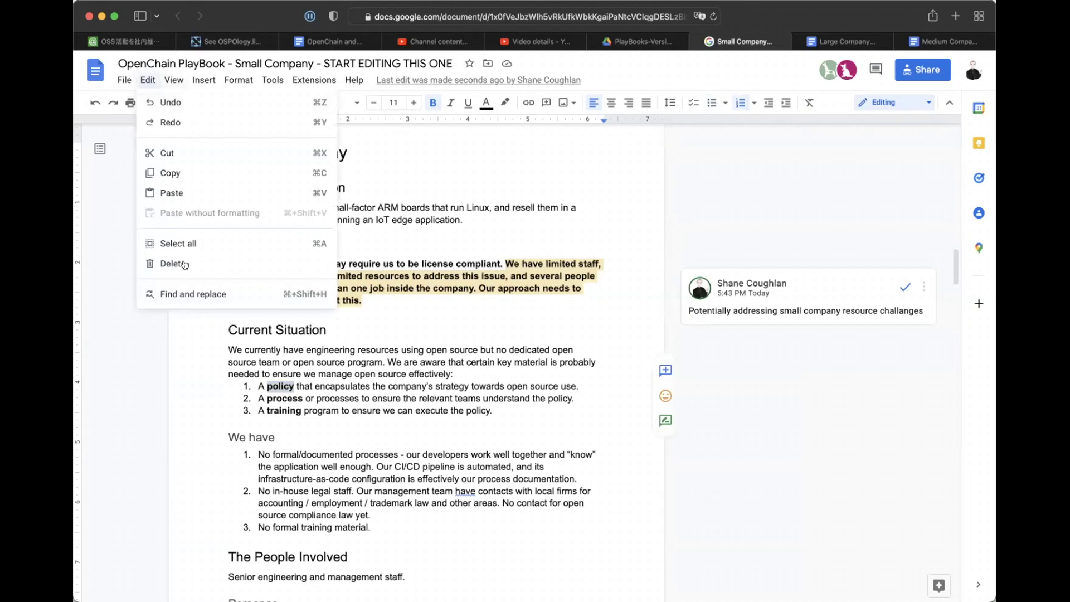
mouse_move(204, 79)
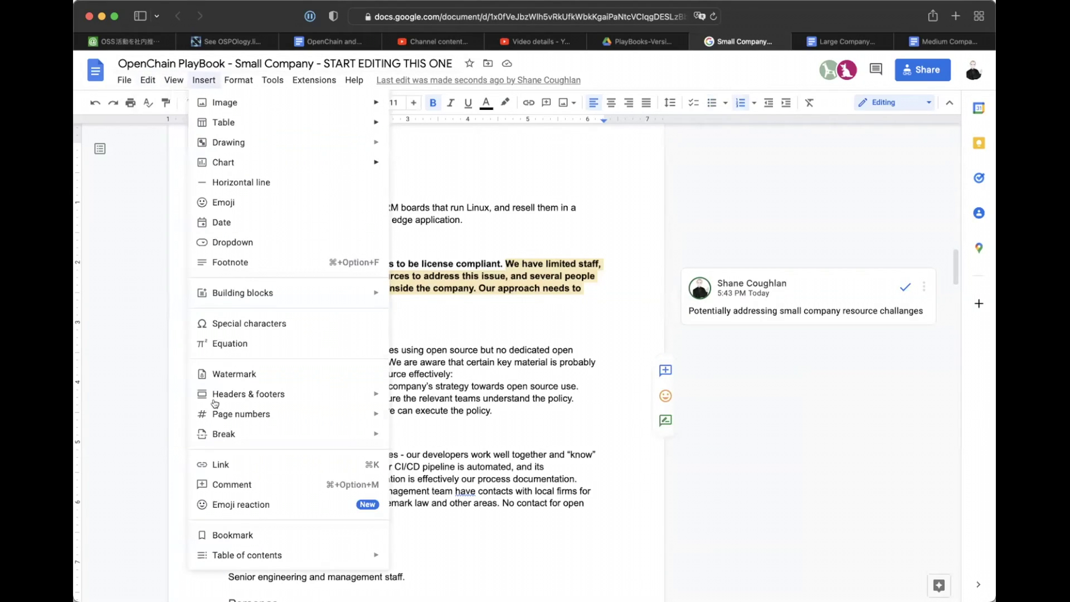
click(226, 484)
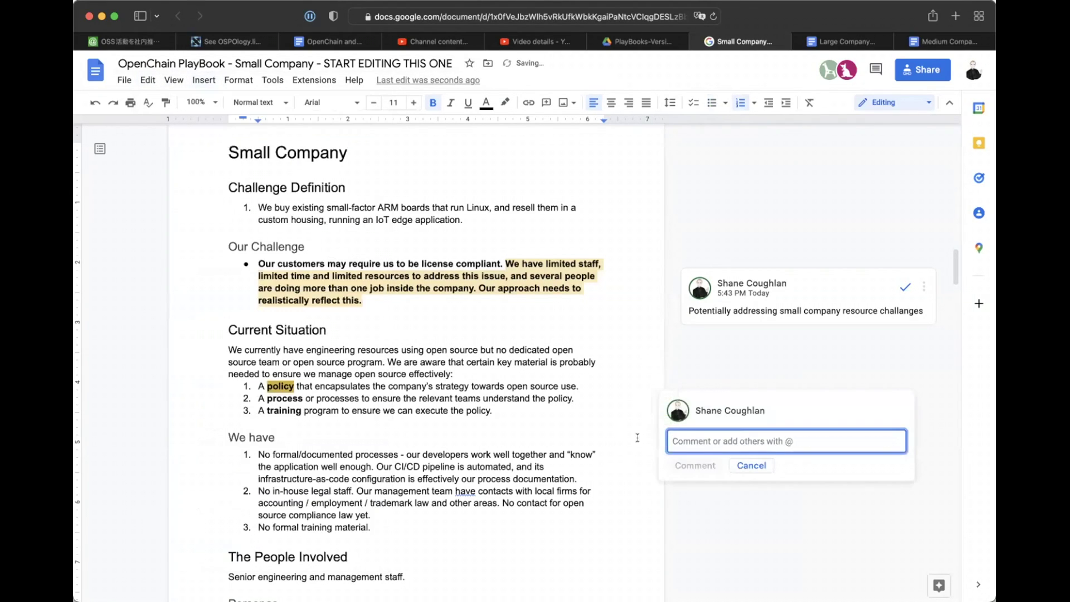
text(Add)
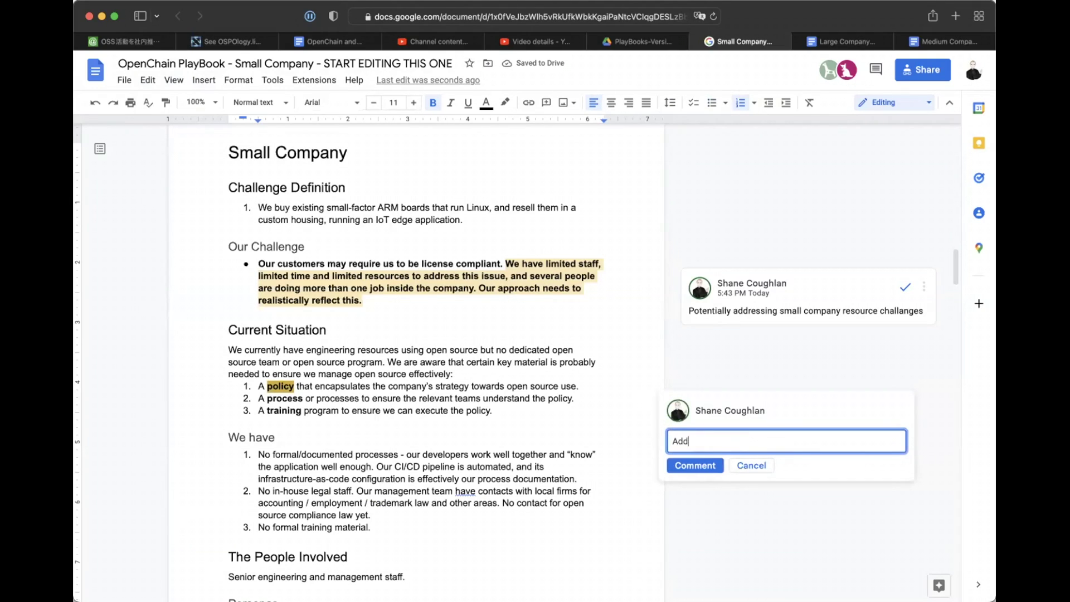
text( definition and link to example)
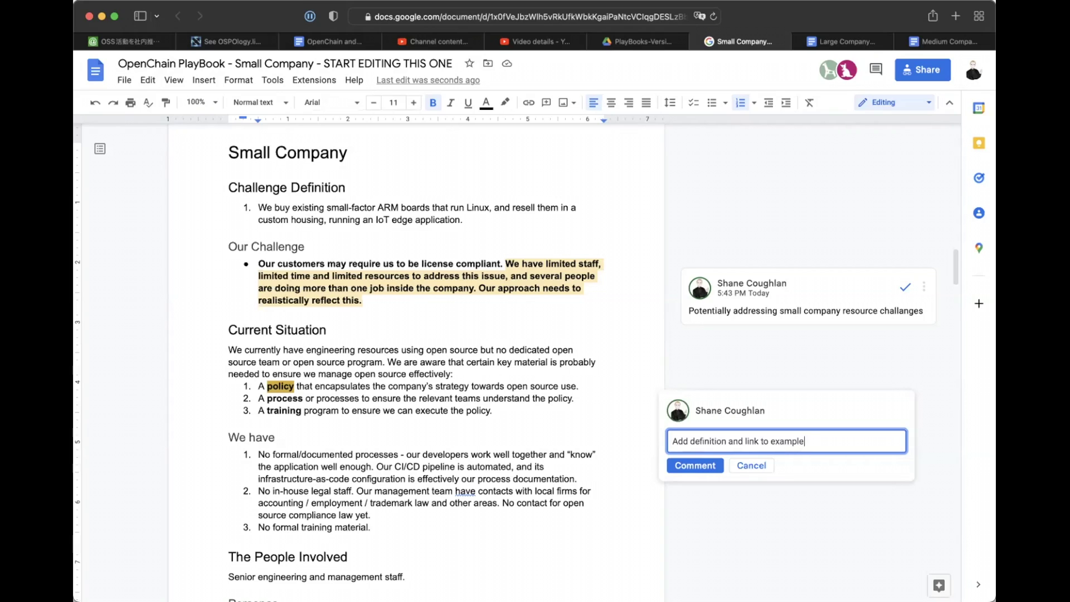
click(701, 467)
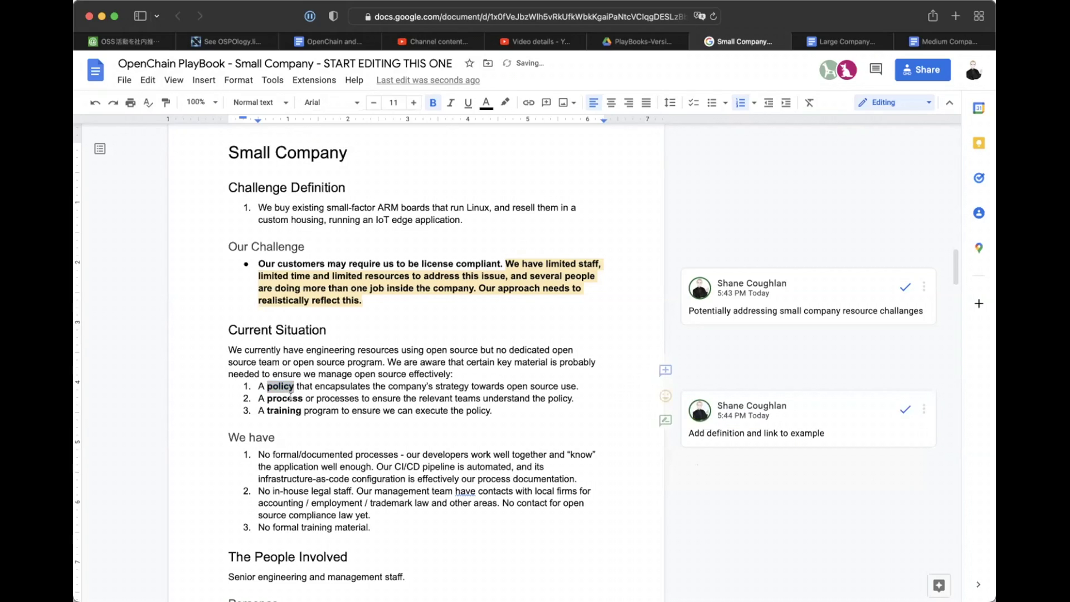
Comment on the word "process" in the Current Situation list with "Add definition and link to example".
click(203, 81)
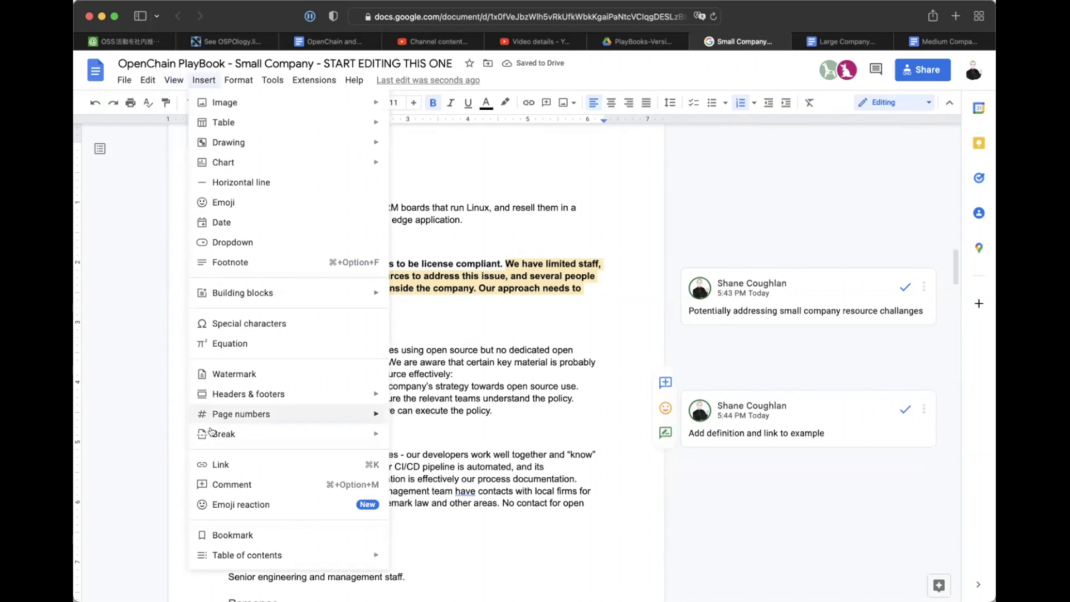
click(218, 482)
text(Add definition and link to example)
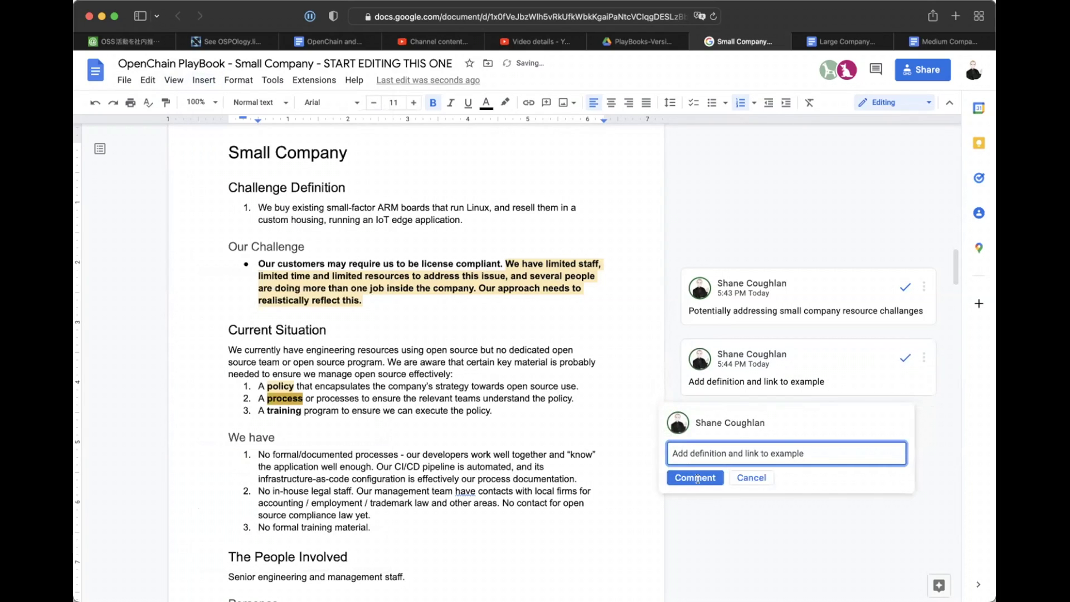
click(695, 478)
Comment on the word "training" in the Current Situation list with "Add definition and link to example".
double_click(277, 410)
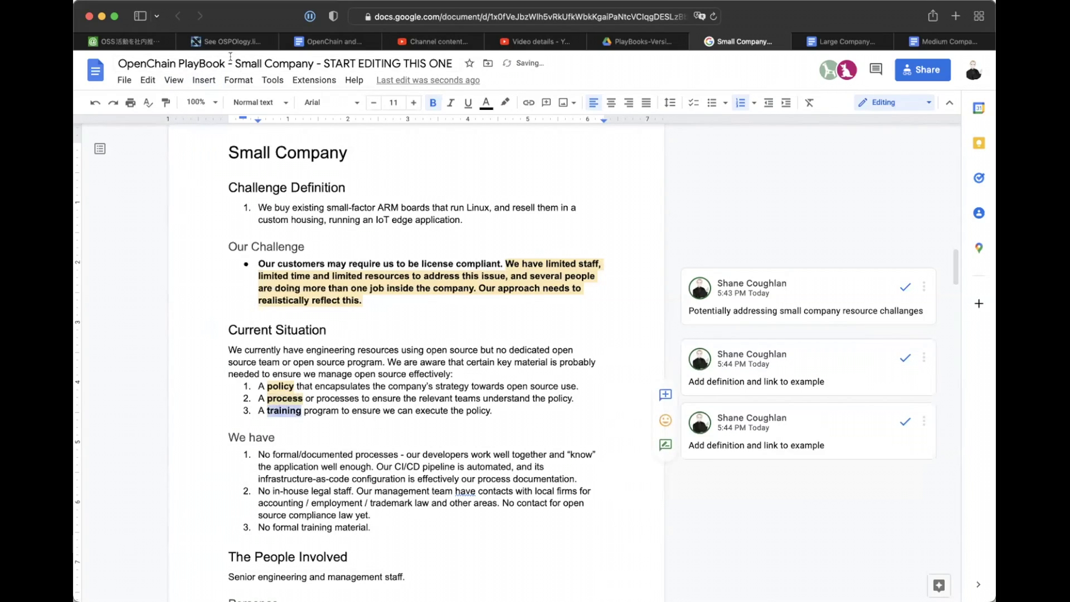
click(203, 81)
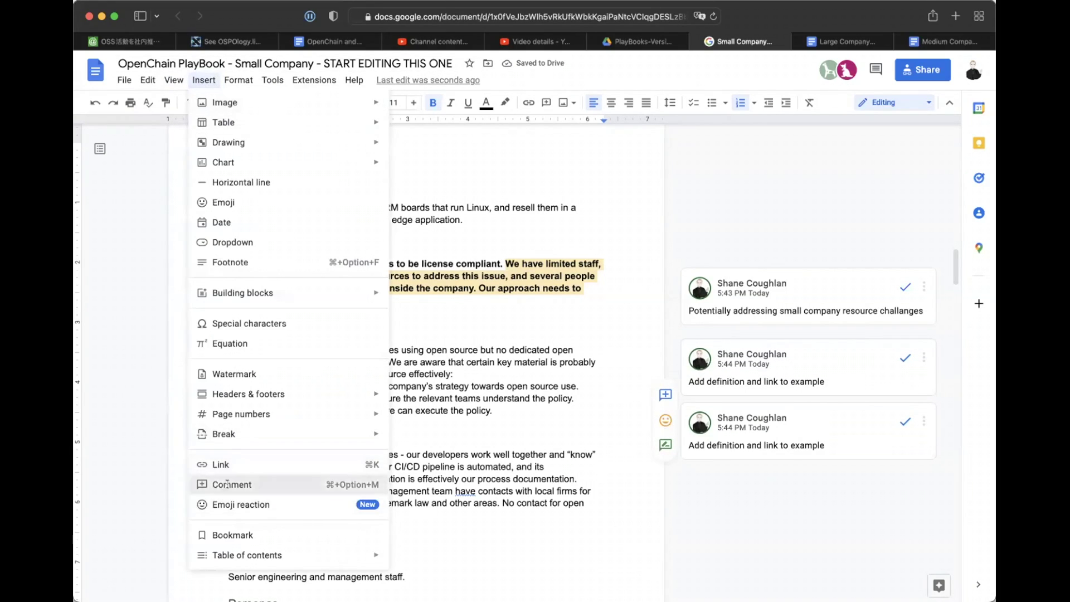
click(212, 486)
text(Add definition and link to example)
click(695, 489)
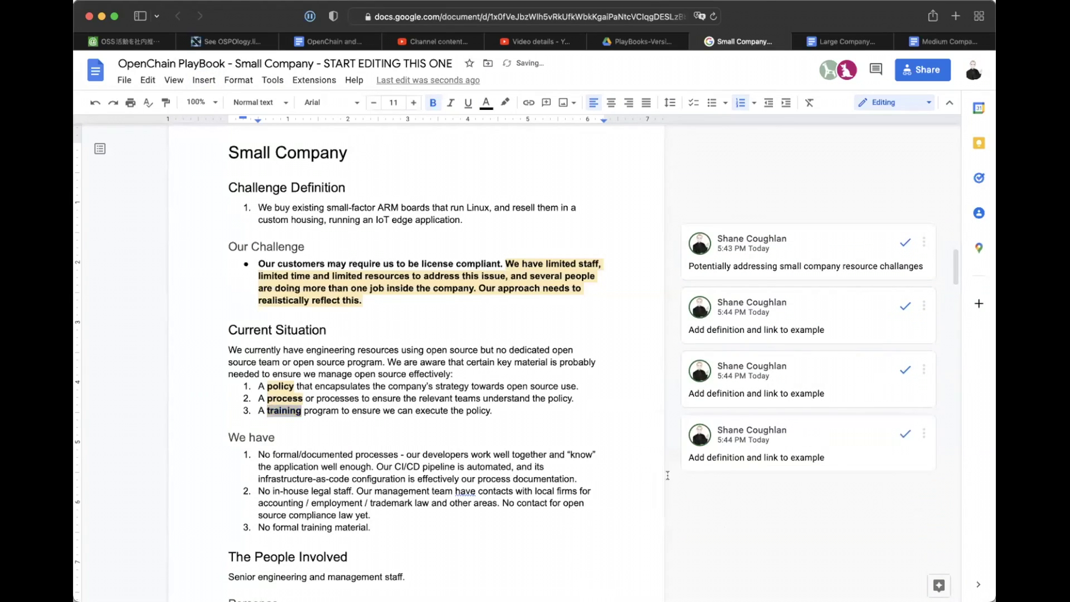
Examine the We have list on processes, legal staff and training material, and The People Involved section below it.
click(583, 452)
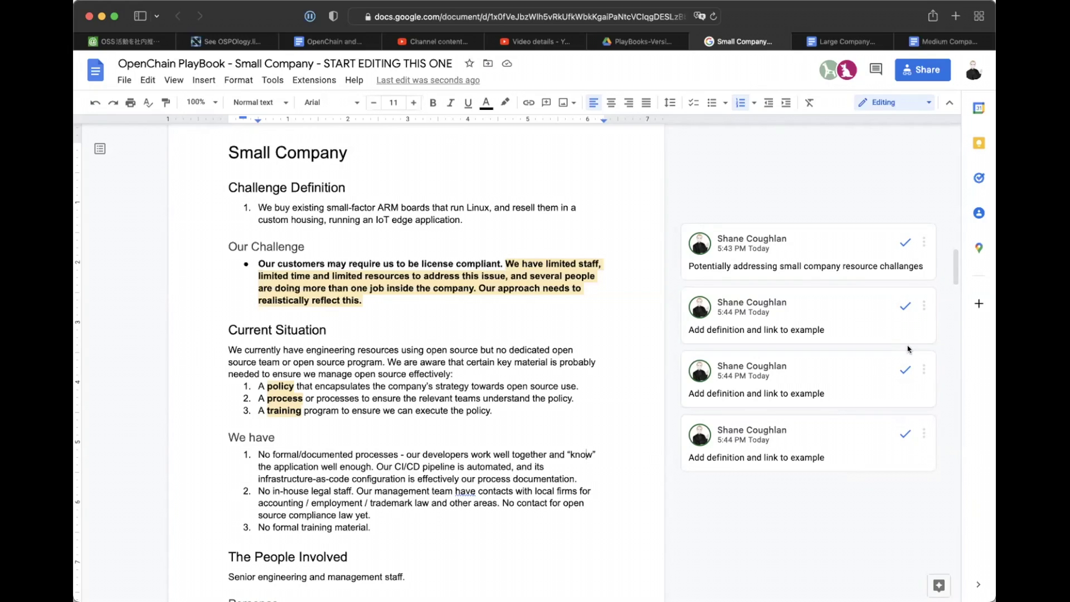
click(395, 517)
drag(256, 453, 383, 520)
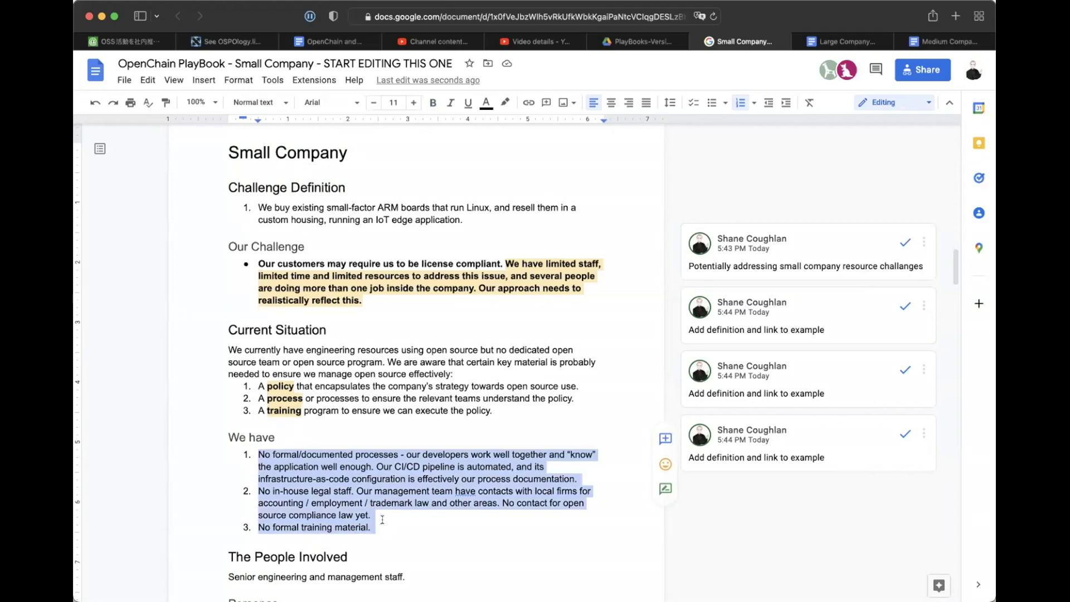
click(340, 452)
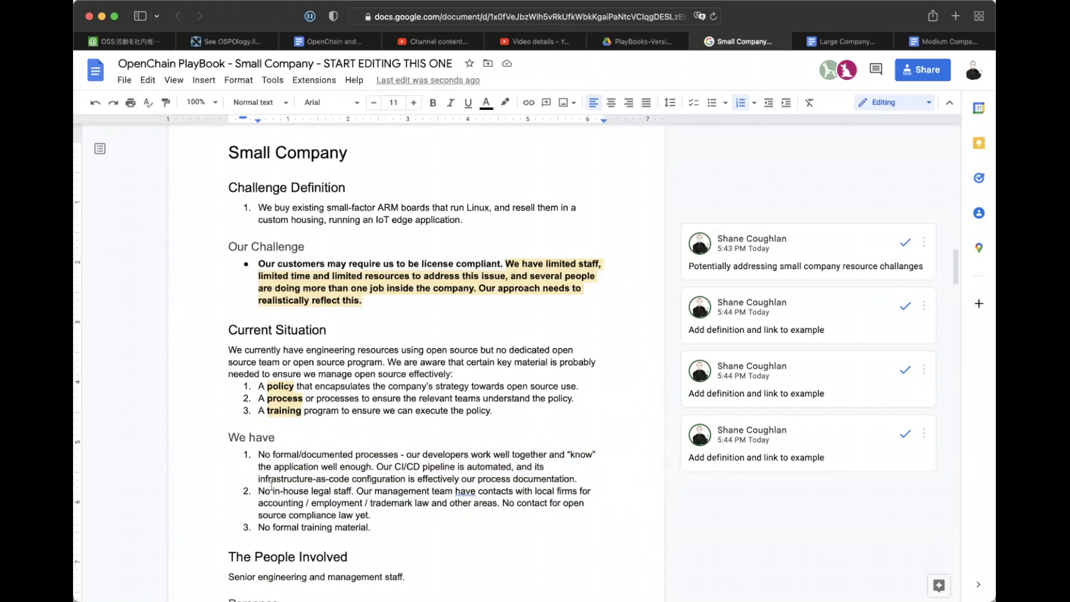
drag(272, 487, 351, 485)
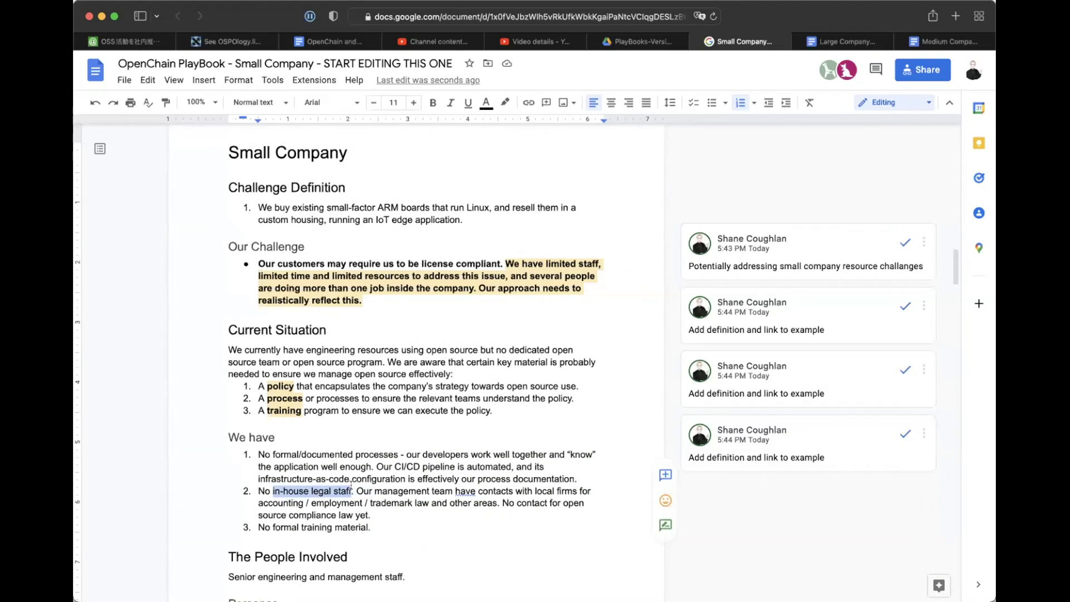
click(415, 529)
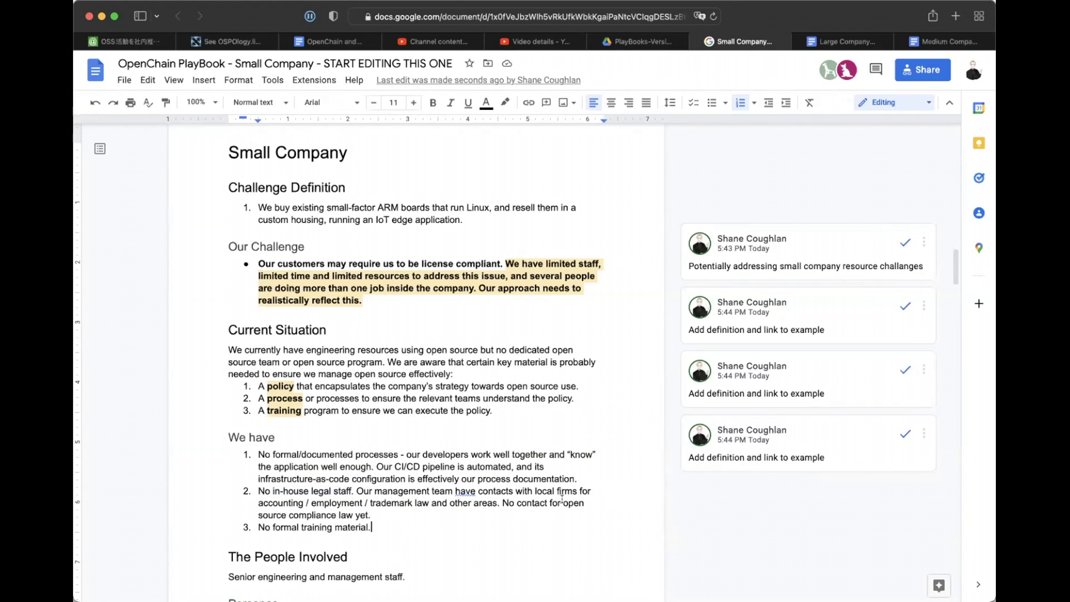
drag(563, 503, 497, 502)
drag(280, 495, 338, 503)
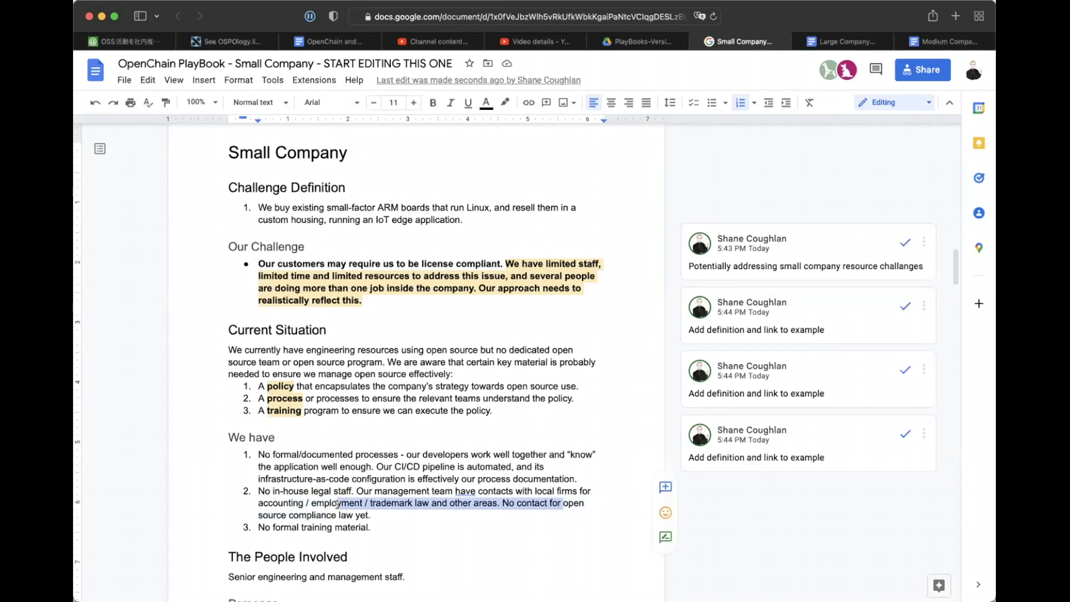
click(489, 542)
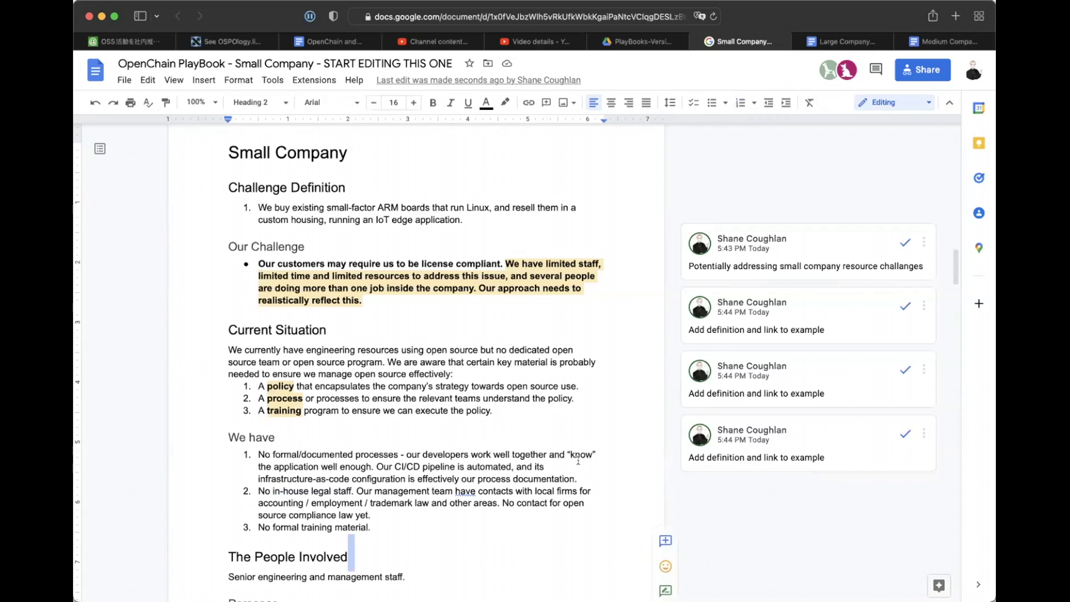
scroll(422, 517, down, 5)
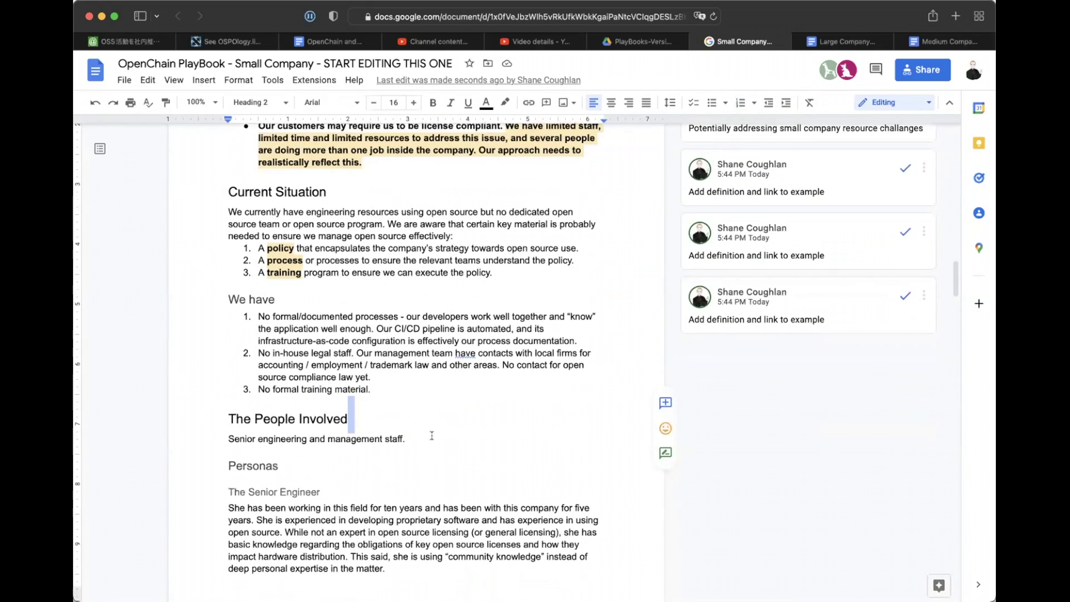
click(432, 434)
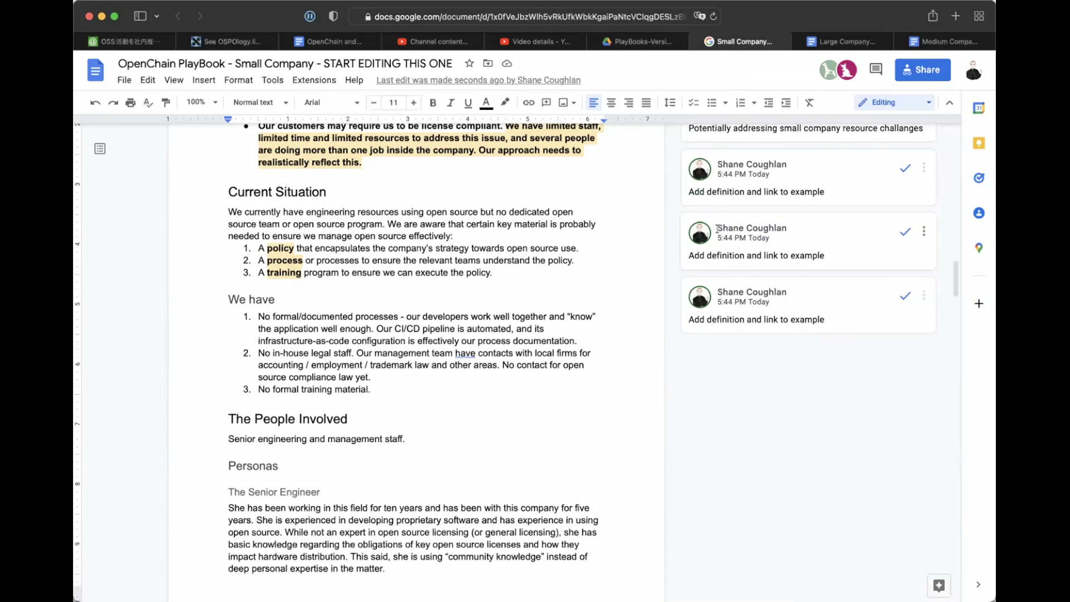
mouse_move(752, 228)
click(457, 364)
click(424, 378)
click(401, 386)
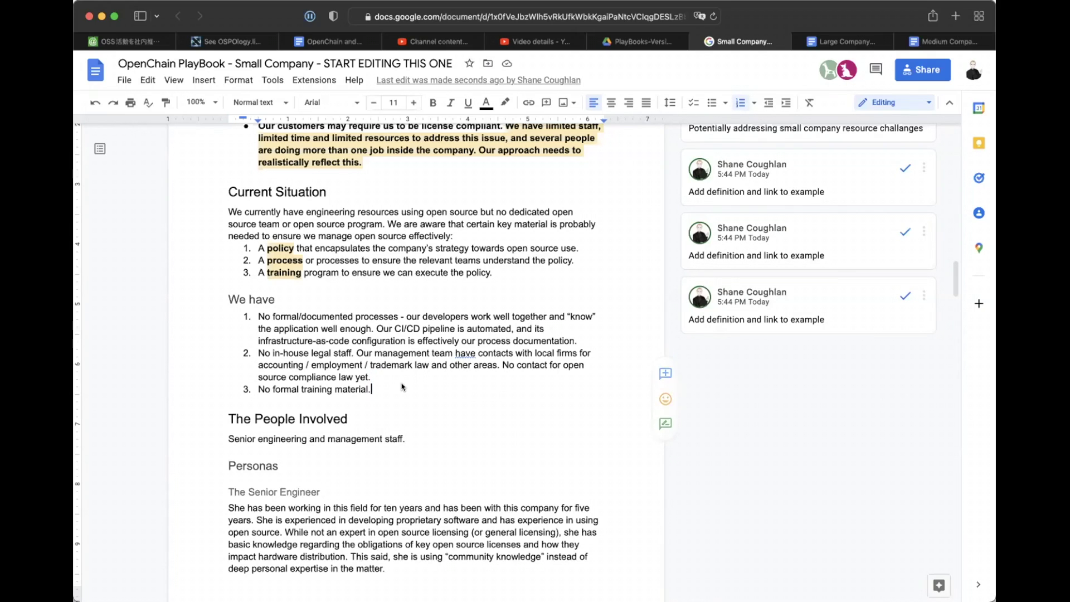
Review the document from Our Challenge through the Personas to the two items under Planning Our Strategy.
scroll(402, 386, up, 5)
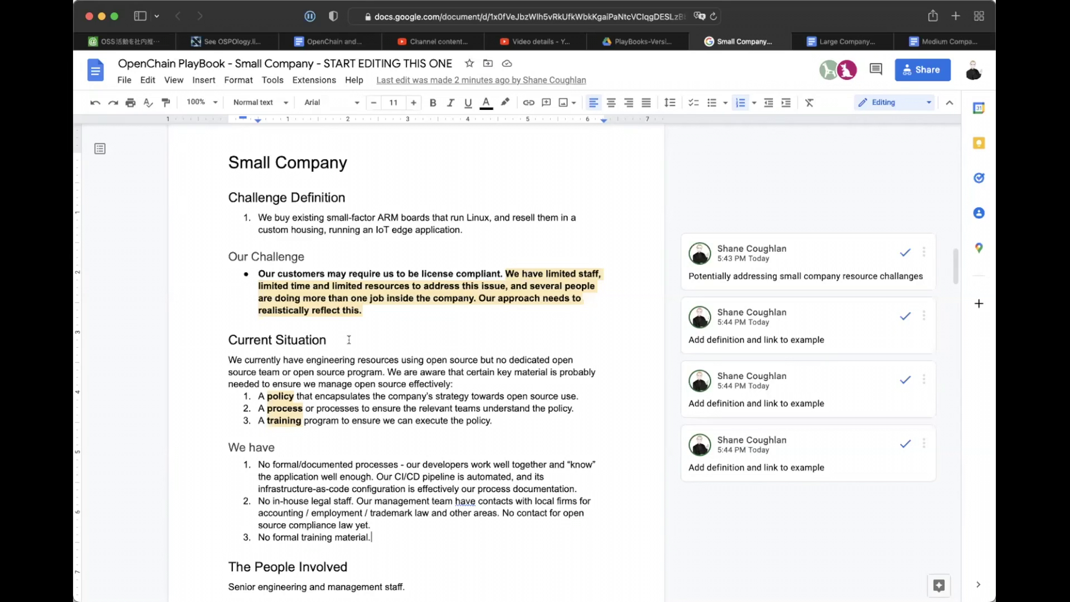
scroll(349, 339, down, 10)
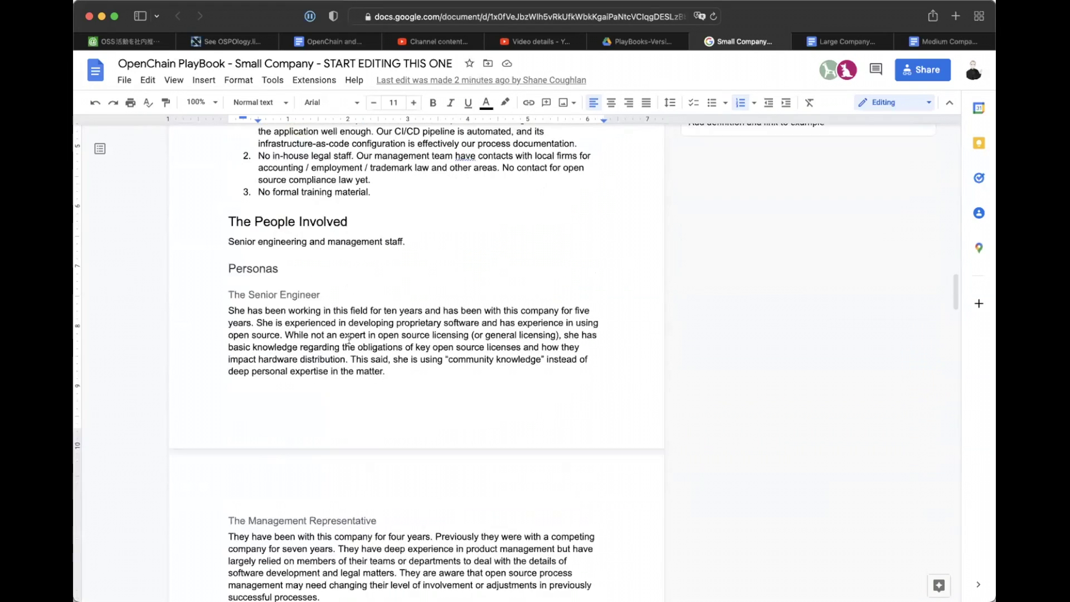
scroll(349, 339, down, 3)
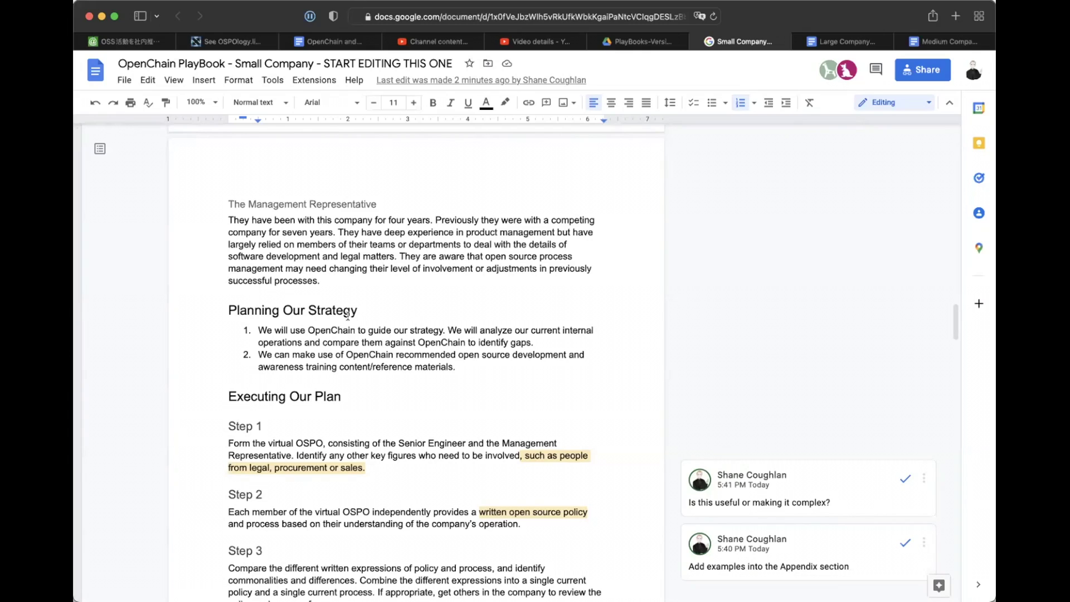
click(475, 377)
click(474, 365)
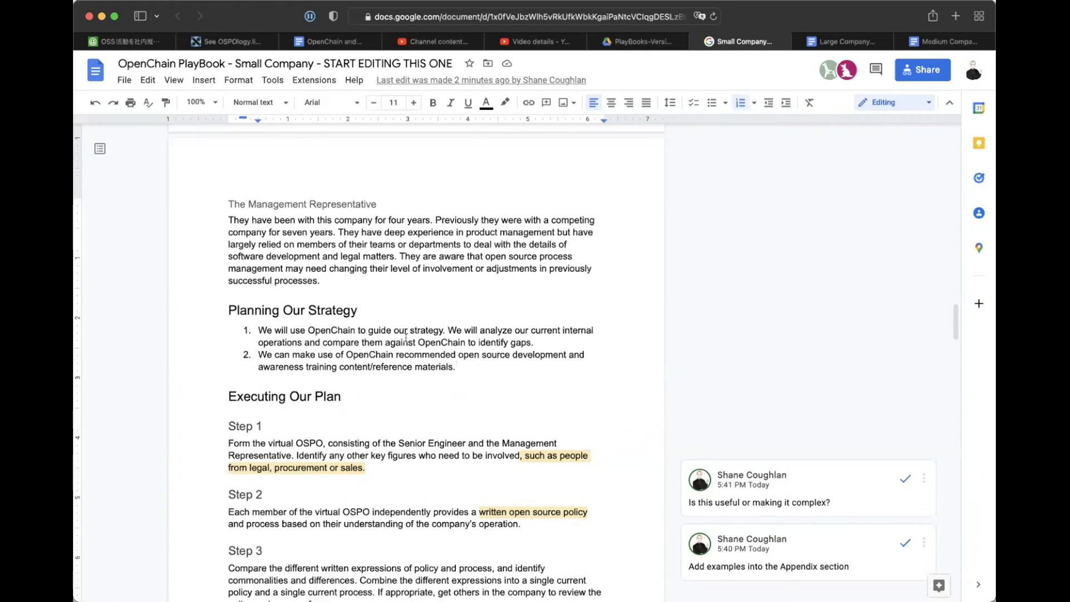
click(259, 330)
shift+click(415, 330)
shift+click(445, 330)
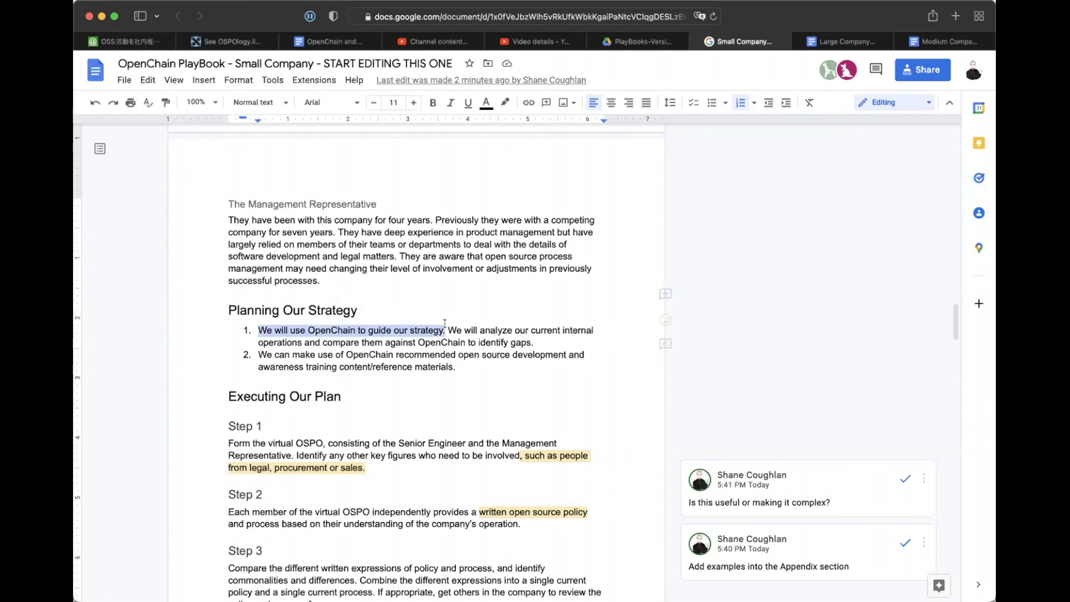
click(493, 333)
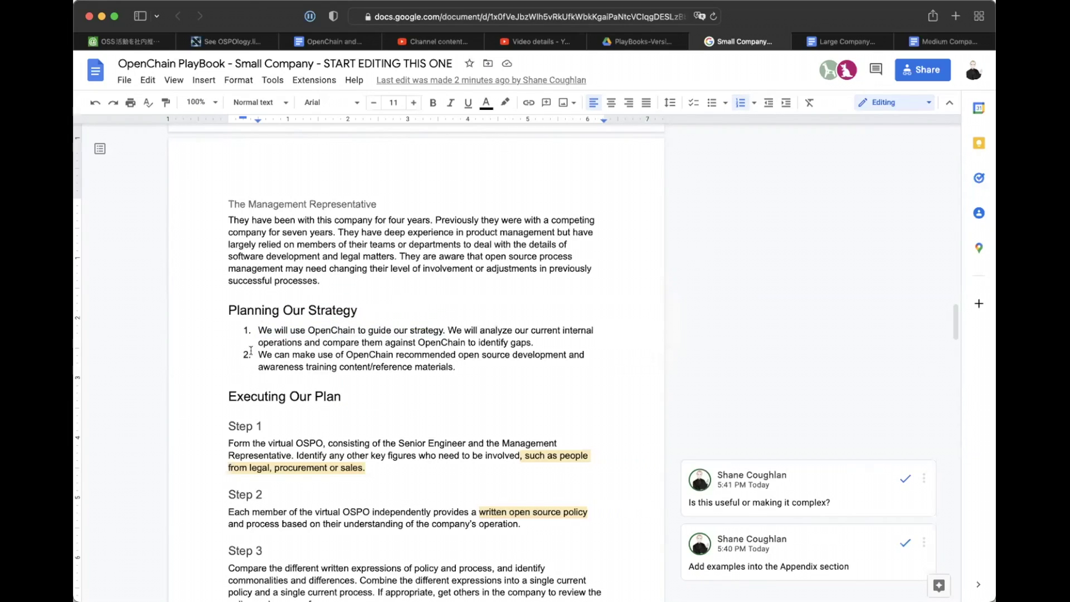
drag(258, 354, 485, 364)
Add a third item under Planning Our Strategy: "We can make use of community support and mentorship via the OpenChain community and other project communities.".
click(484, 365)
key(Return)
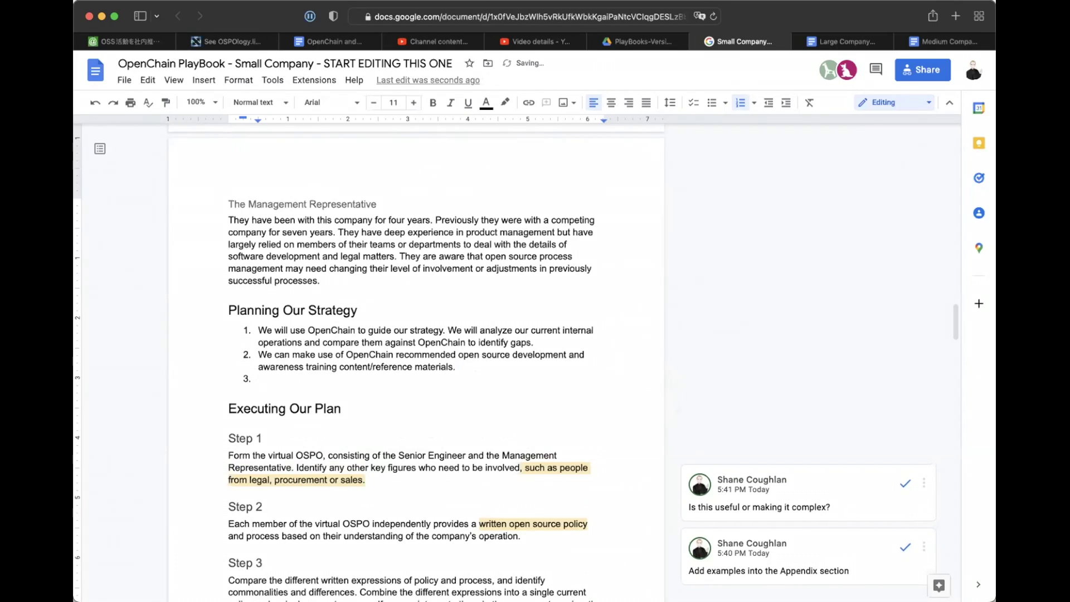
text(We can make use of community )
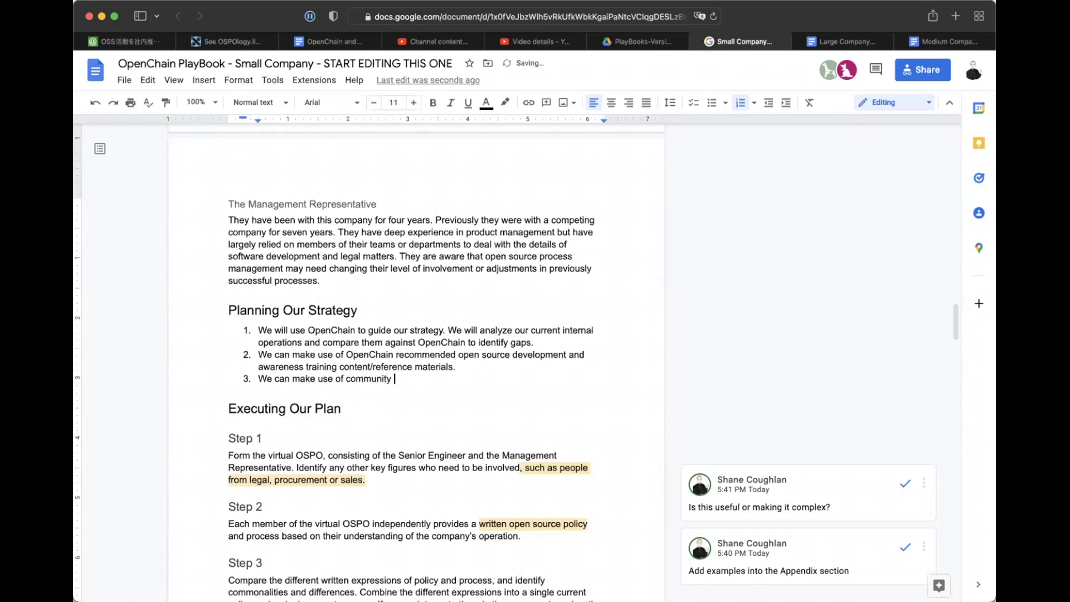
text(support and mentorship via )
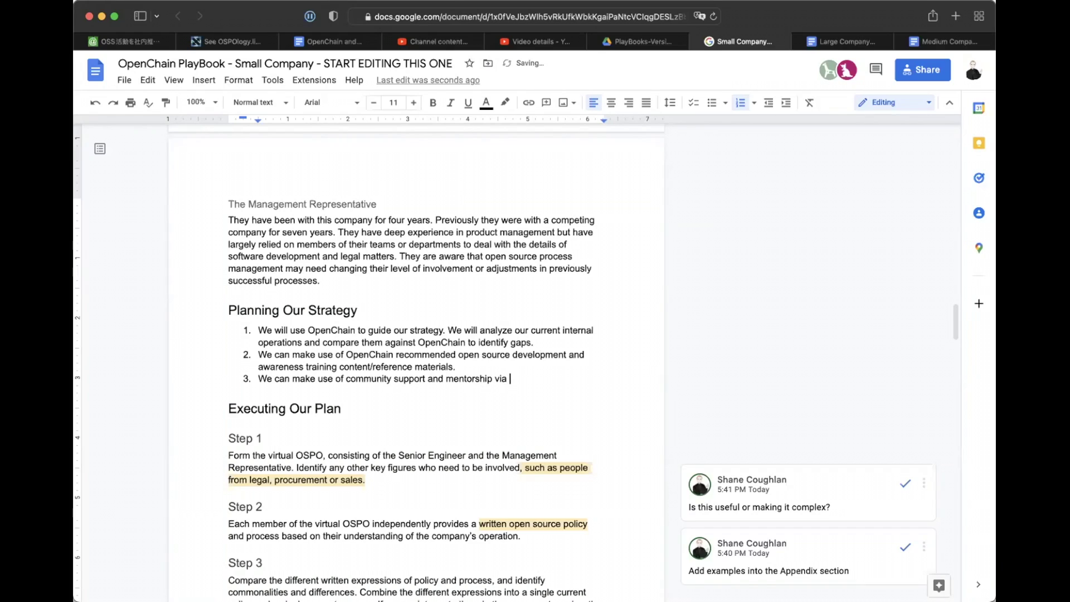
text(the OpenChain community)
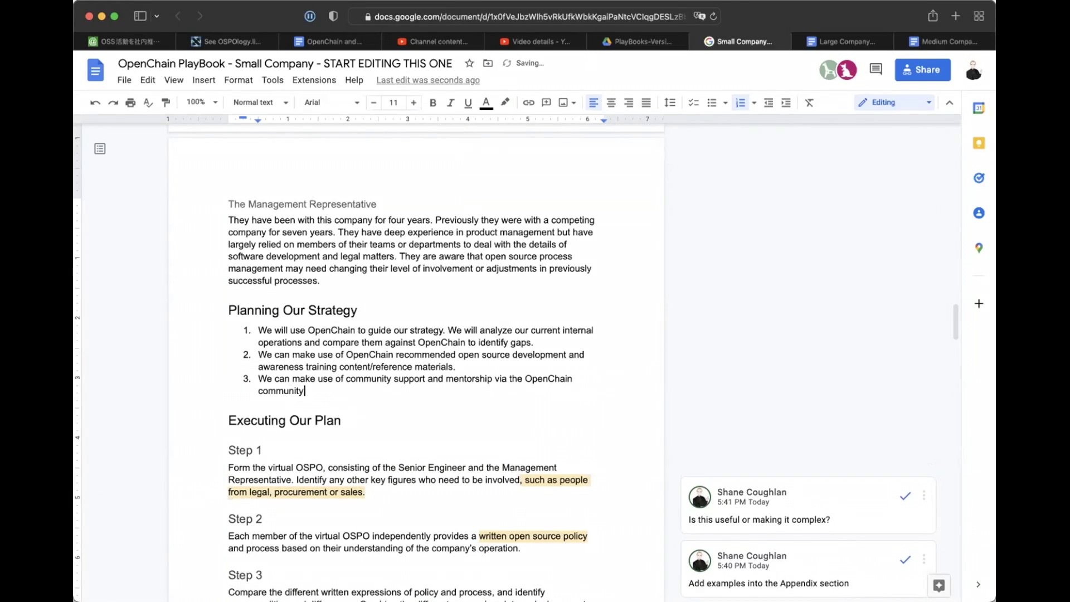
text( and other project co)
text(mmunity)
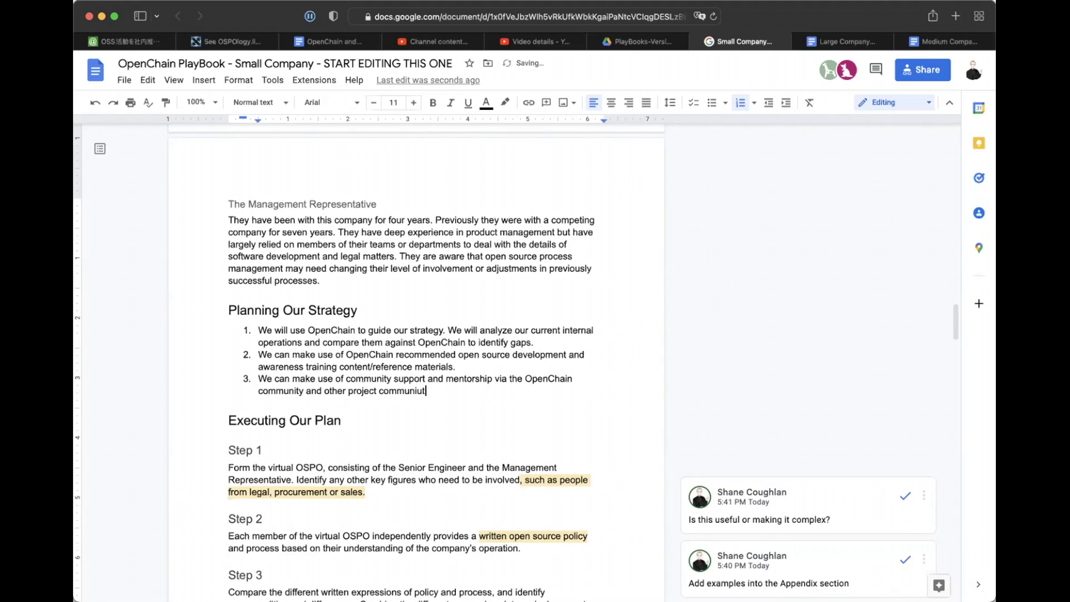
key(BackSpace)
key(BackSpace)
text(ties.)
Comment on the third item under Planning Our Strategy with "Add pathway to mentorship and support".
drag(437, 391, 258, 379)
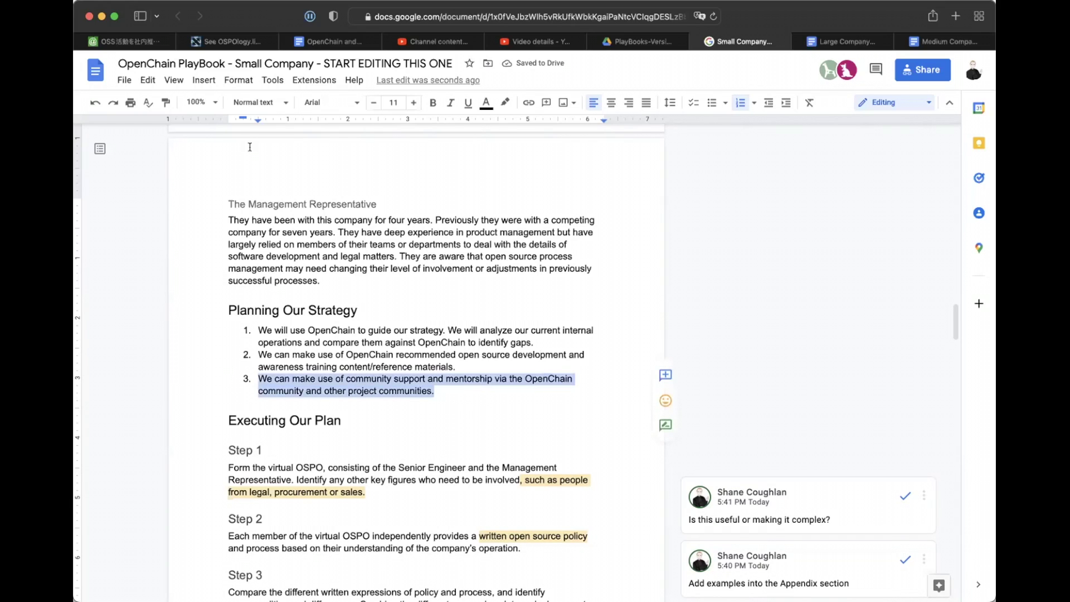
click(204, 80)
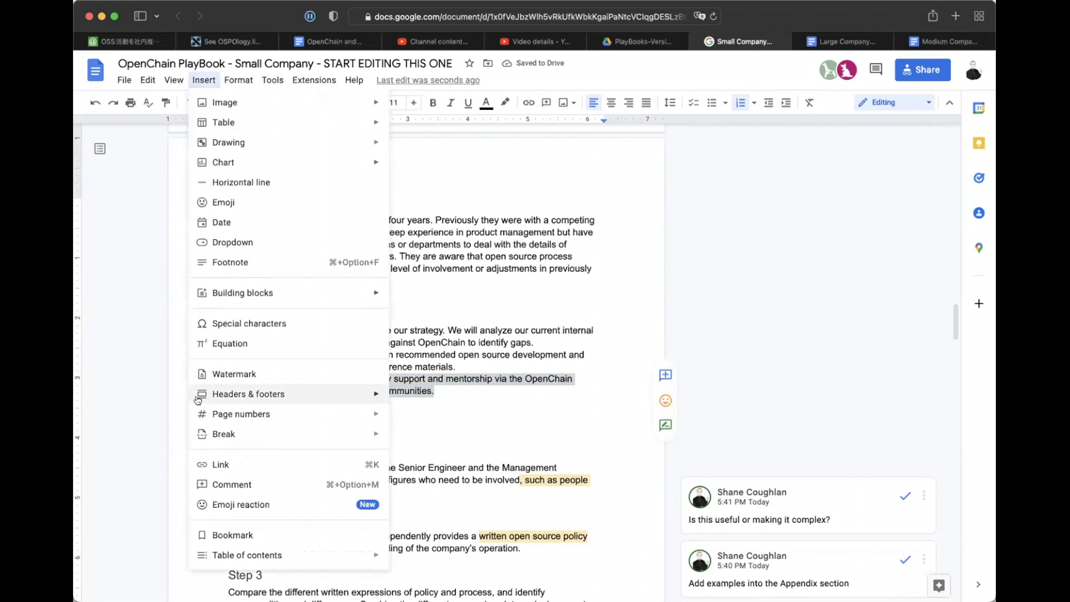
click(219, 479)
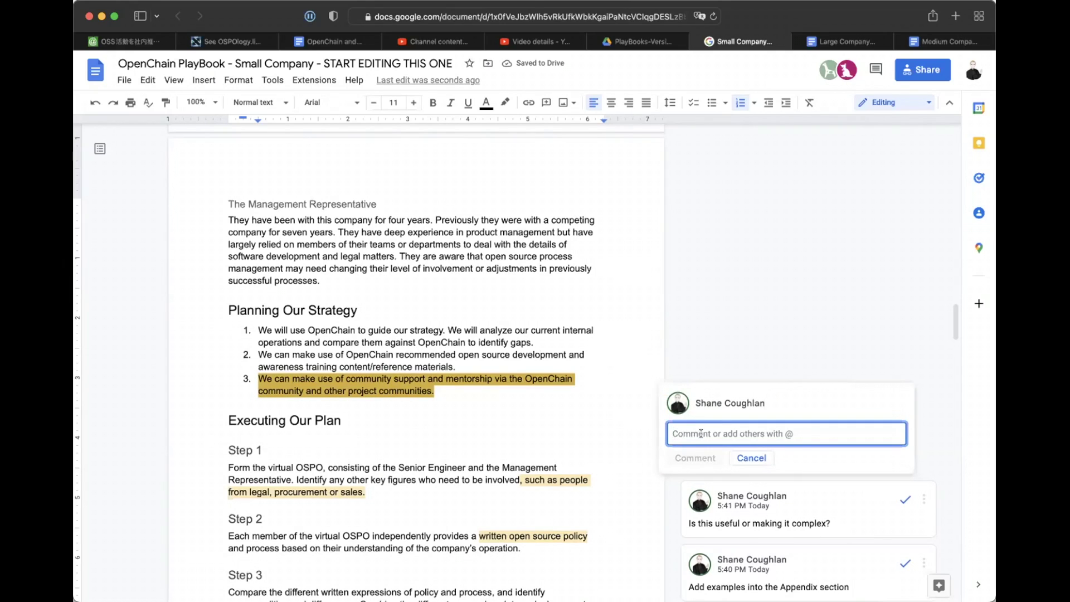
text(Add pathw)
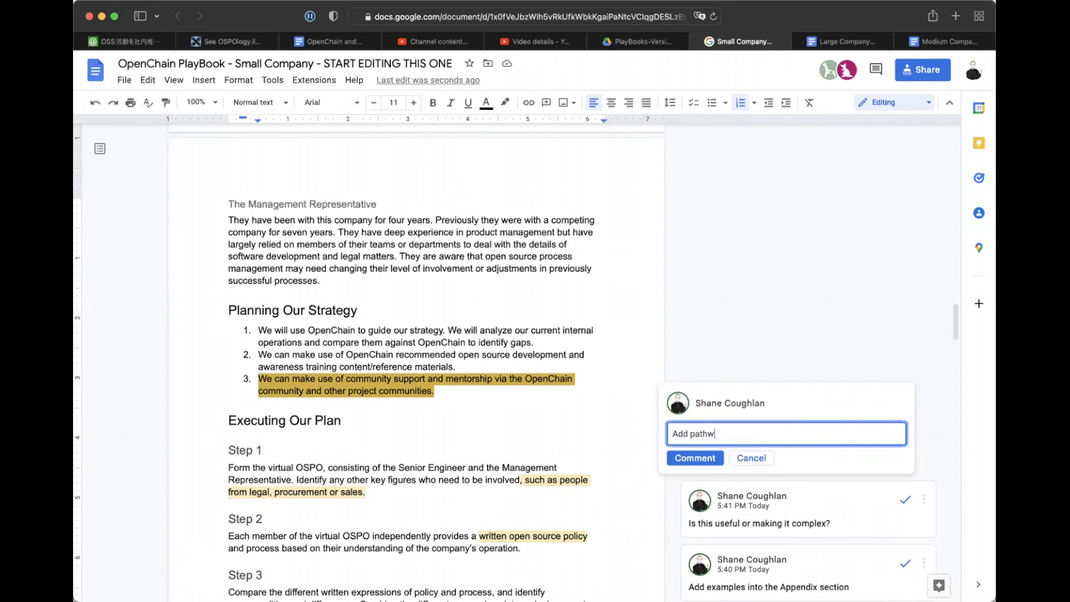
text(ay to mentorship and support)
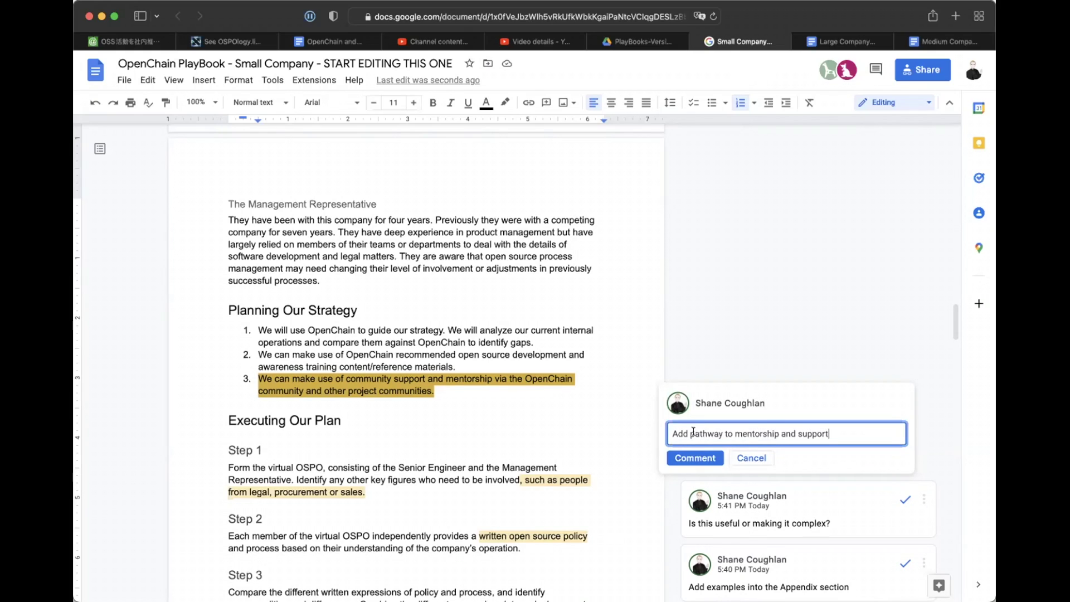
click(697, 458)
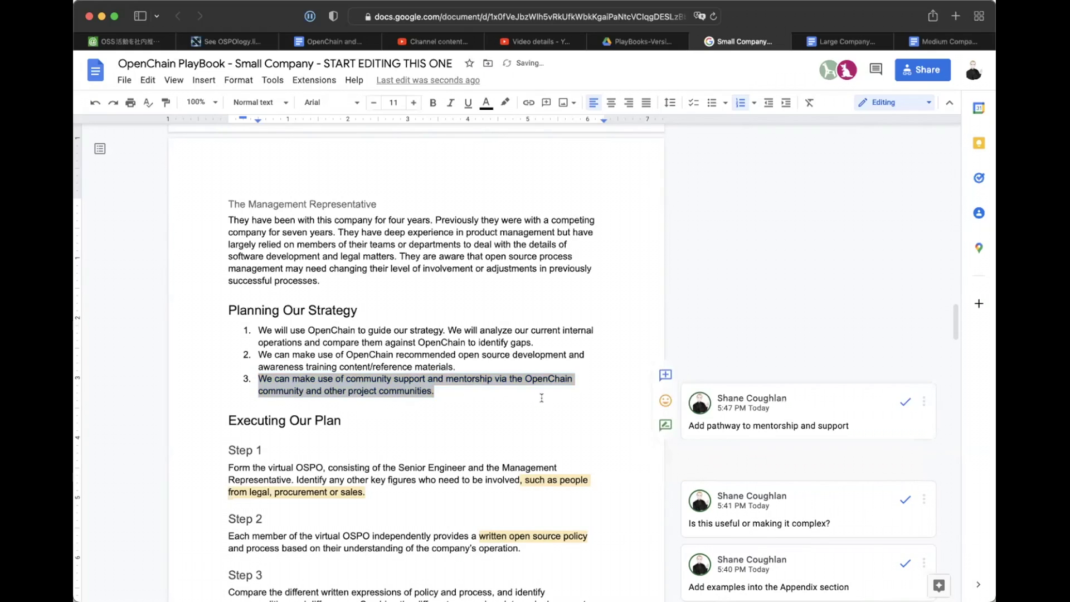
click(471, 393)
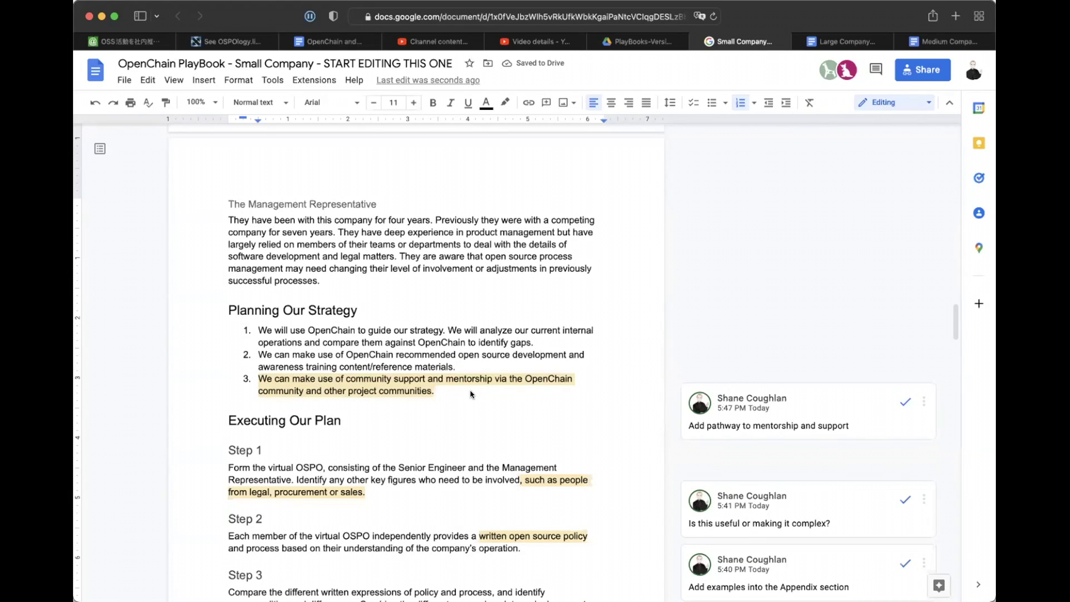
Examine Step 3 under Executing Our Plan against the formal processes item in the We have list, and reread Step 2.
scroll(471, 392, down, 3)
scroll(471, 390, down, 4)
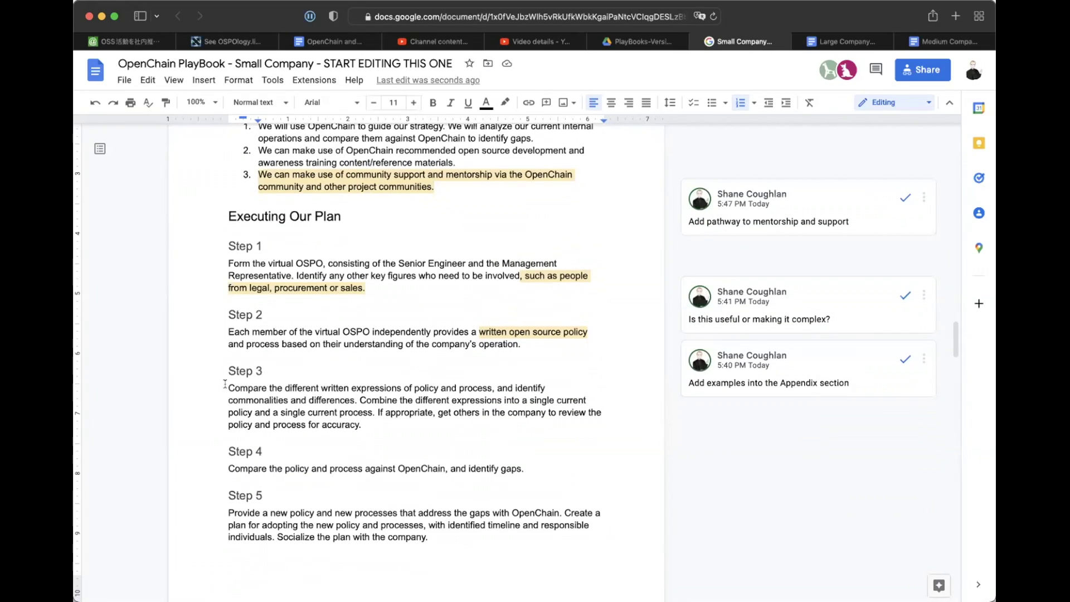
drag(229, 387, 491, 387)
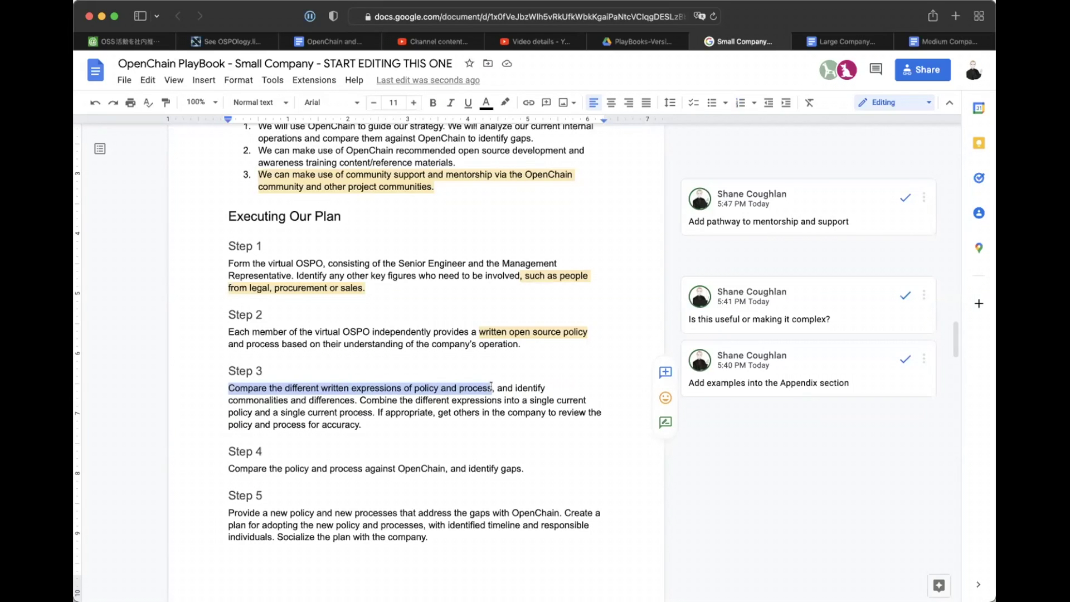
scroll(479, 293, up, 5)
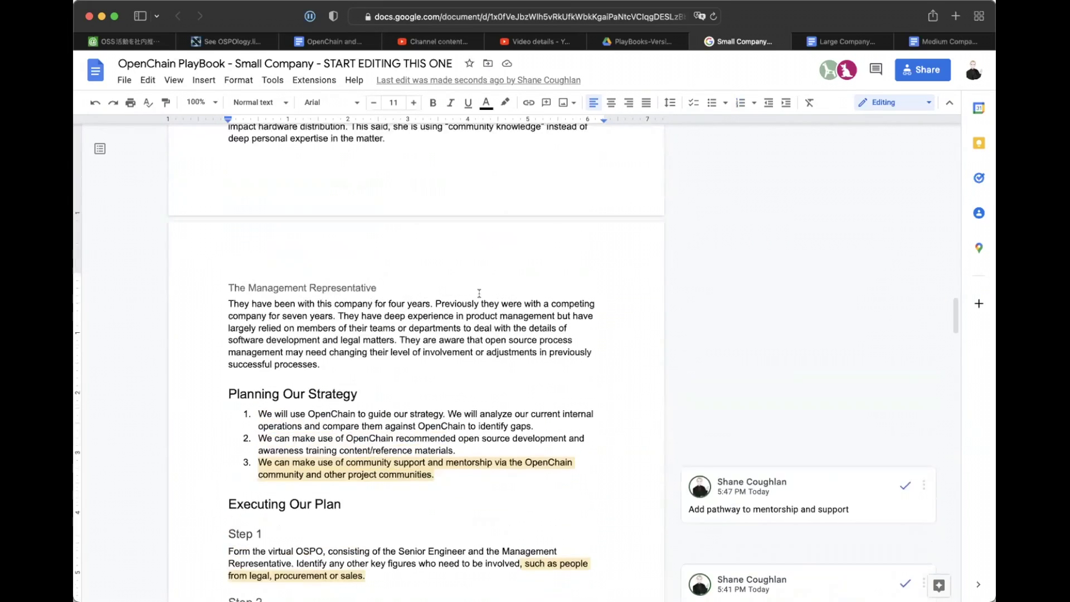
scroll(478, 293, up, 9)
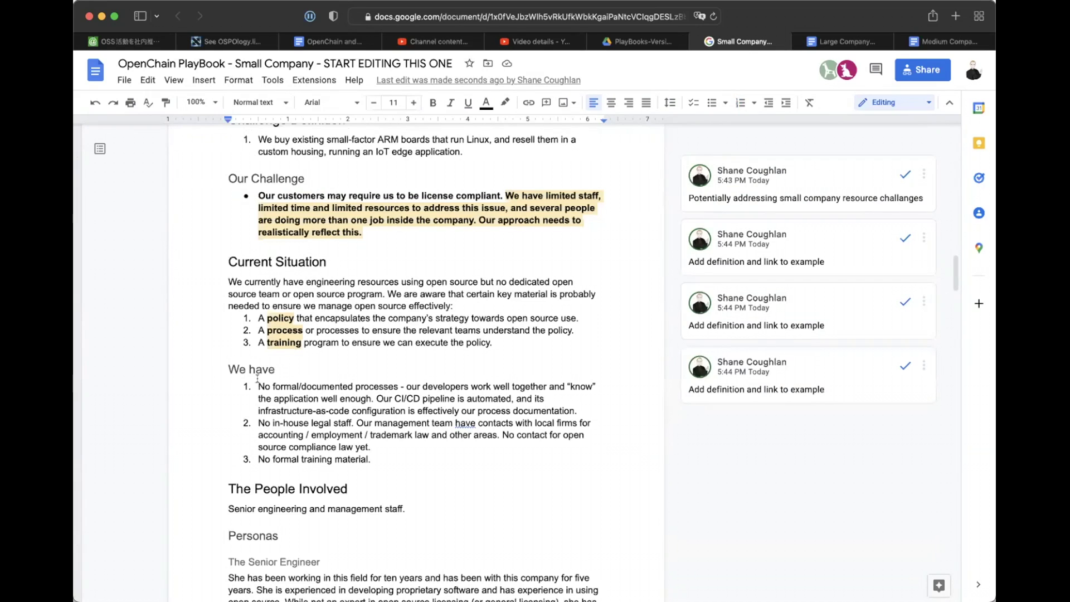
click(257, 383)
shift+click(398, 384)
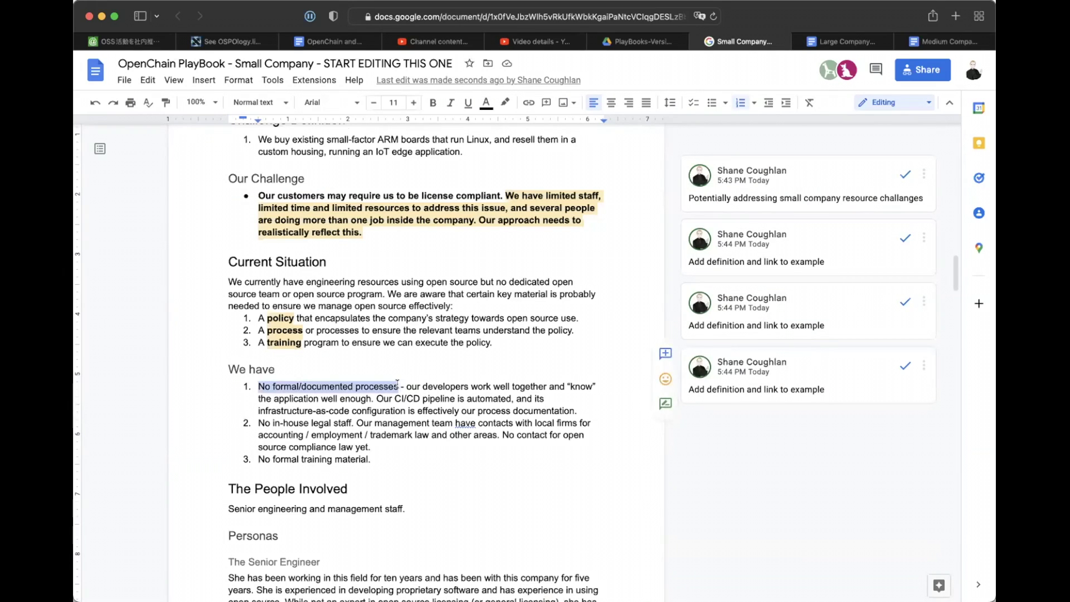
scroll(412, 447, down, 15)
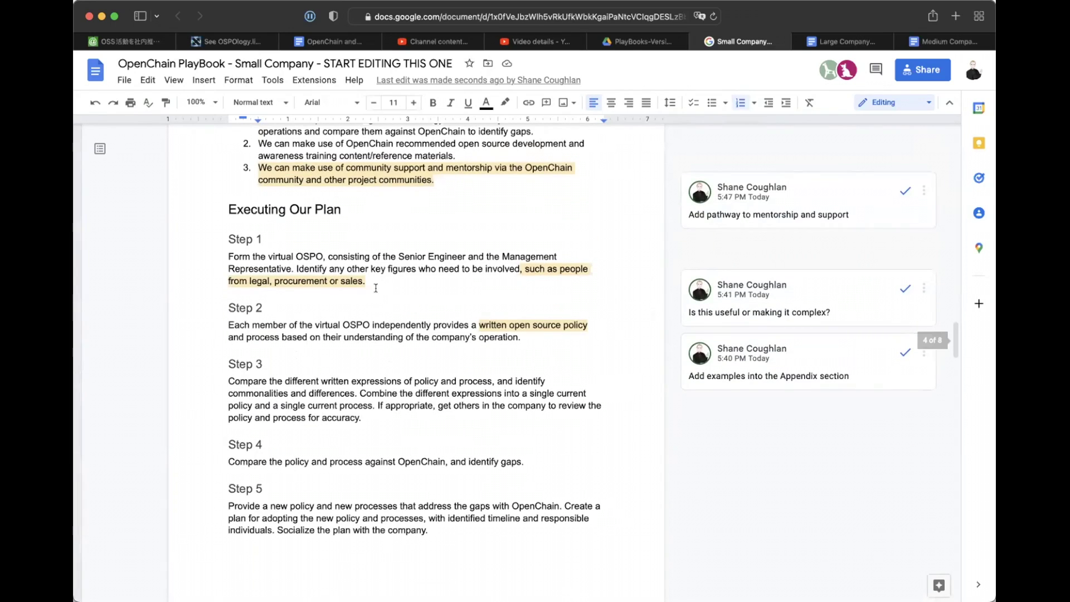
click(441, 329)
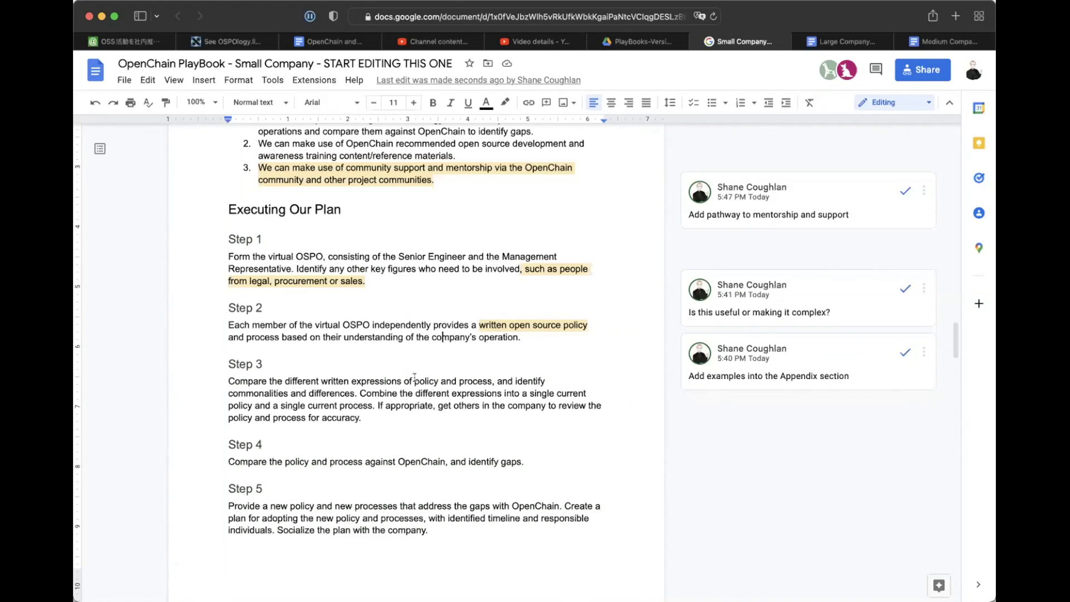
Shorten the opening of the Step 3 paragraph to "Compare written policy and process".
double_click(292, 380)
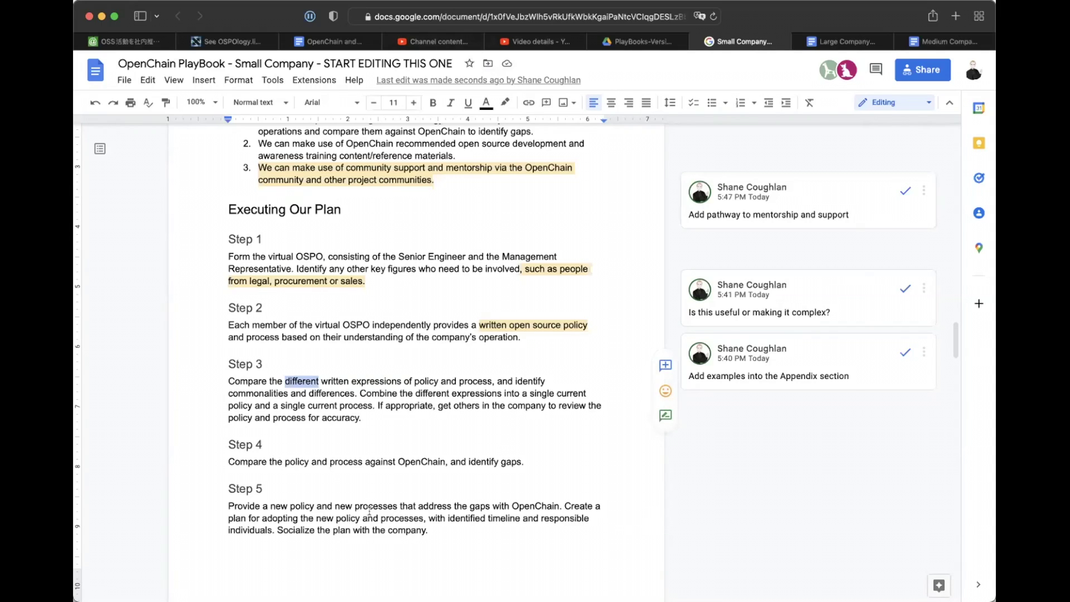
click(290, 381)
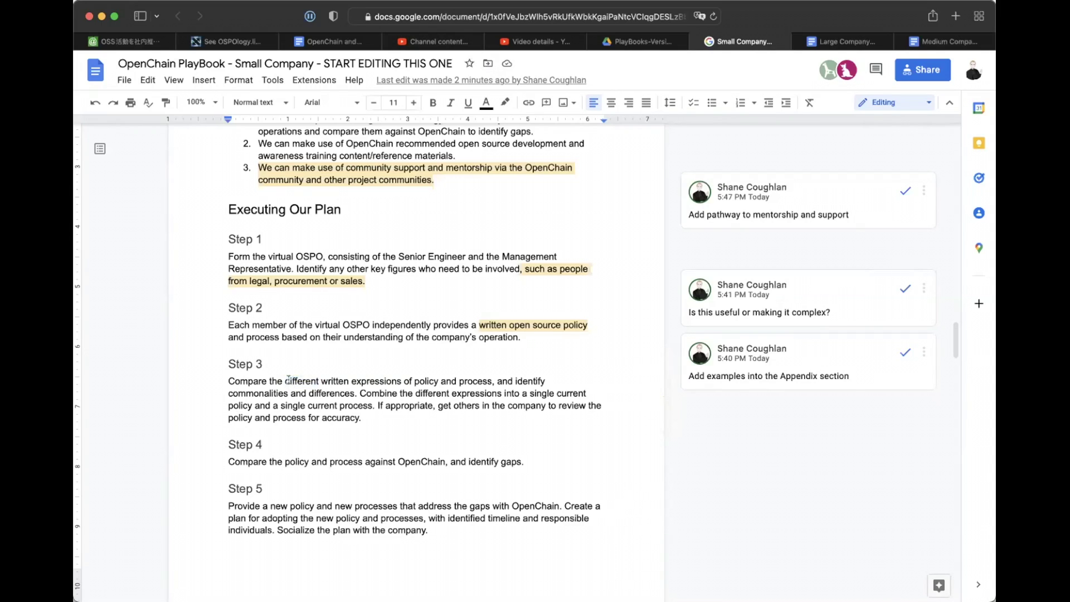
double_click(290, 381)
key(BackSpace)
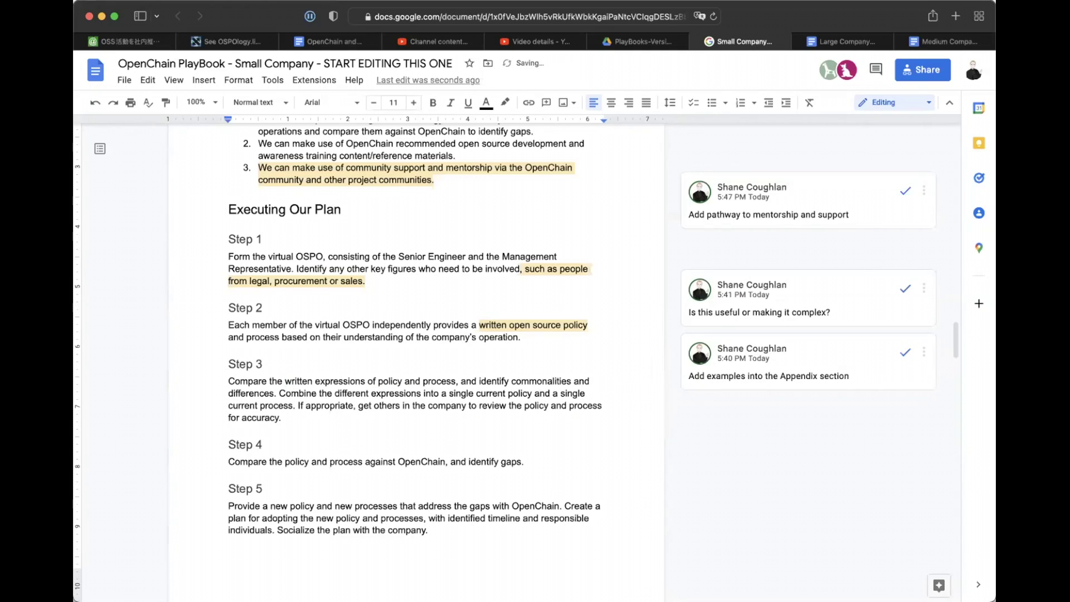
key(BackSpace)
key(BackSpace)
key(BackSpace)
key(BackSpace)
double_click(326, 381)
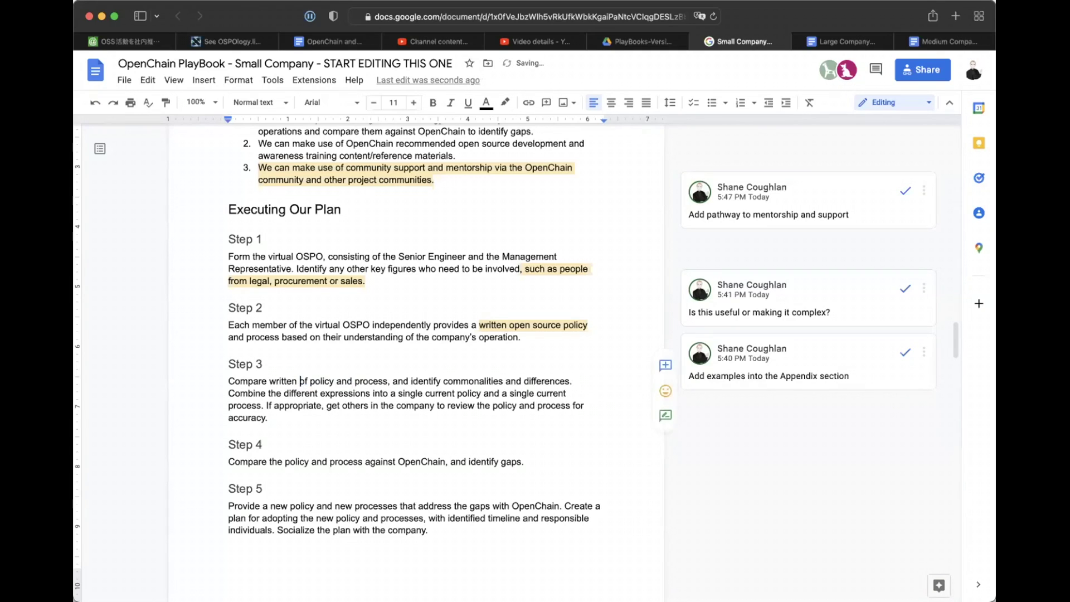
key(BackSpace)
key(Delete)
key(BackSpace)
key(BackSpace)
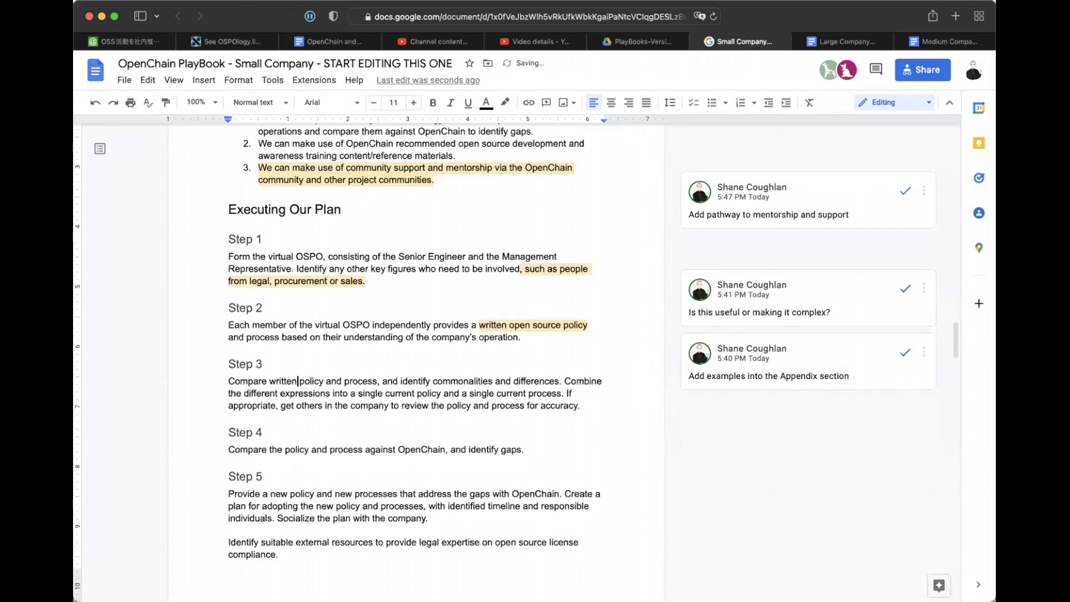
Reword the opening of the Step 3 paragraph to "Compare written policy with the actual process".
key(Right)
key(Right)
key(Right)
key(Right)
key(Right)
key(Right)
key(Right)
key(Right)
key(Right)
text(w)
key(BackSpace)
key(BackSpace)
key(BackSpace)
key(Delete)
key(Delete)
text(with the actual )
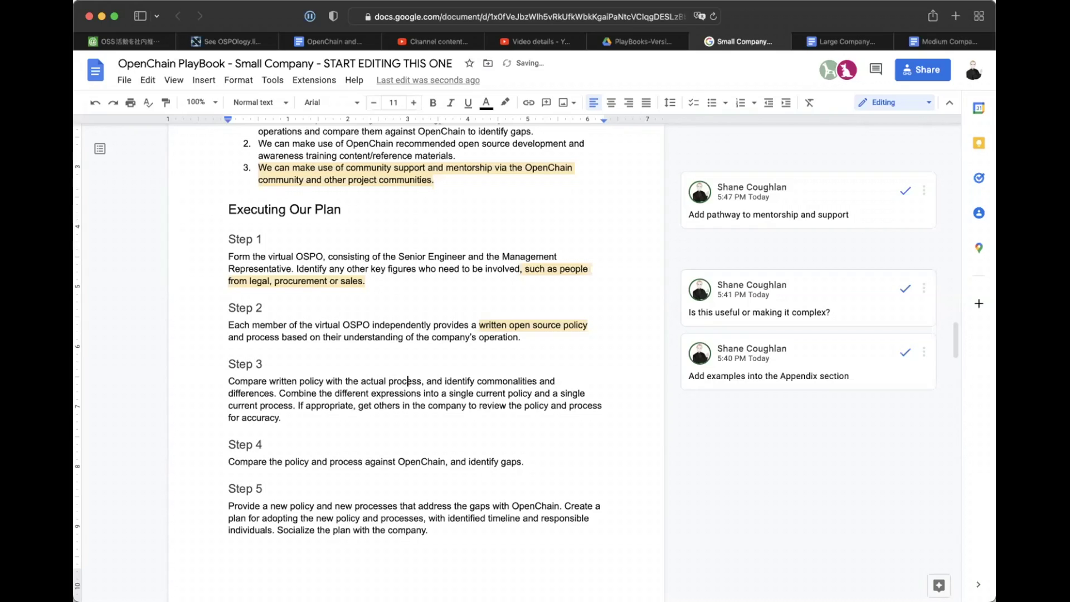
Extend the Step 3 comparison to "(unwritten) processes currently used," and remove the word "actual".
text((unwritten))
click(444, 381)
key(Right)
key(Right)
key(Right)
key(Right)
key(Right)
key(Right)
key(BackSpace)
text(es currently used)
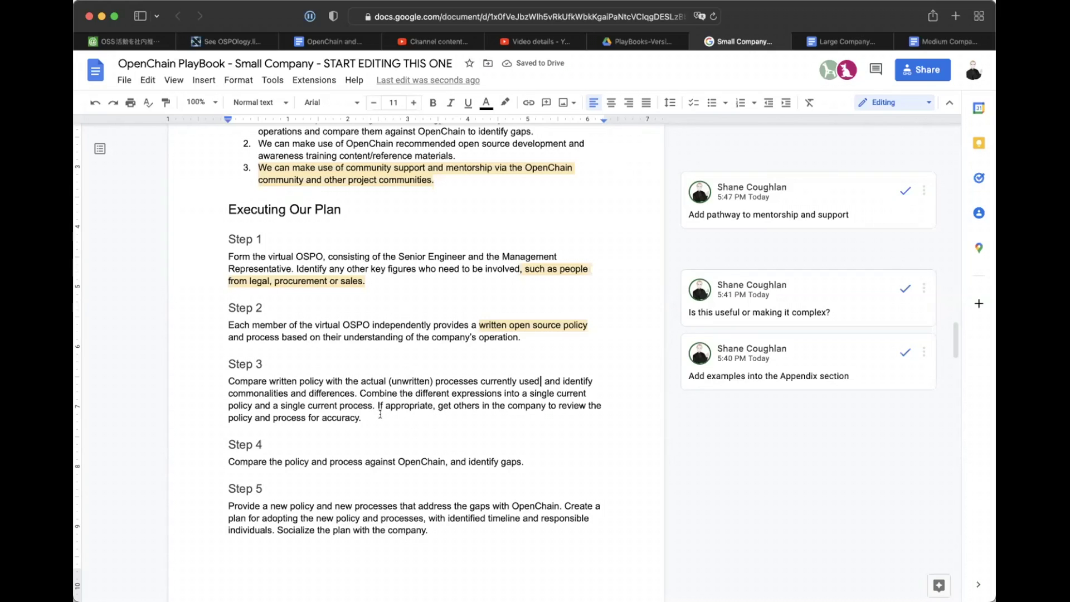
text(,)
click(372, 379)
double_click(371, 380)
key(BackSpace)
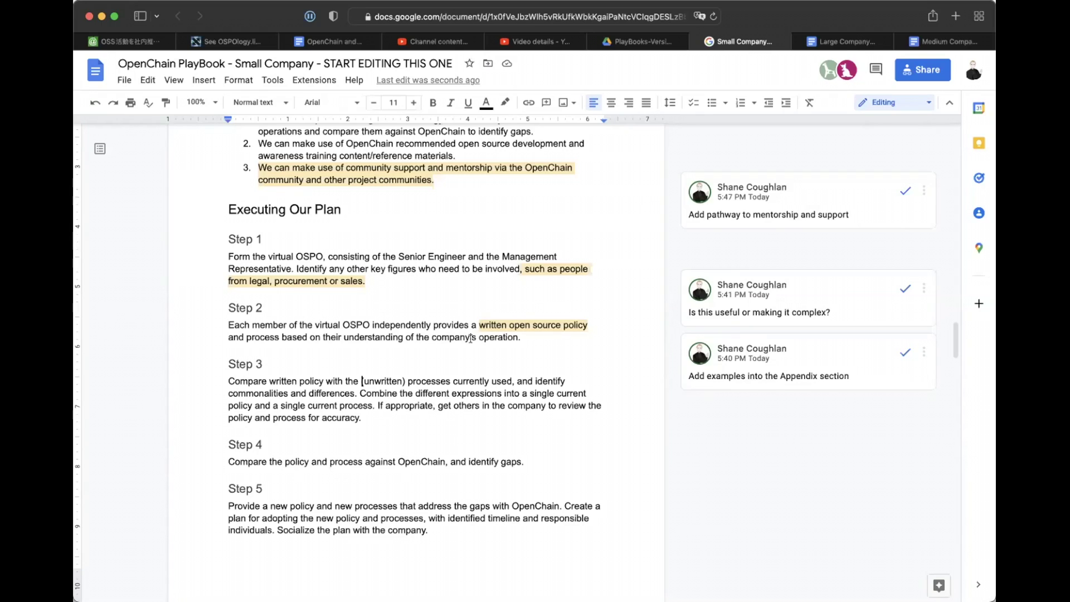
Examine the wording "Each member of the virtual OSPO independently" at the start of Step 2.
double_click(402, 325)
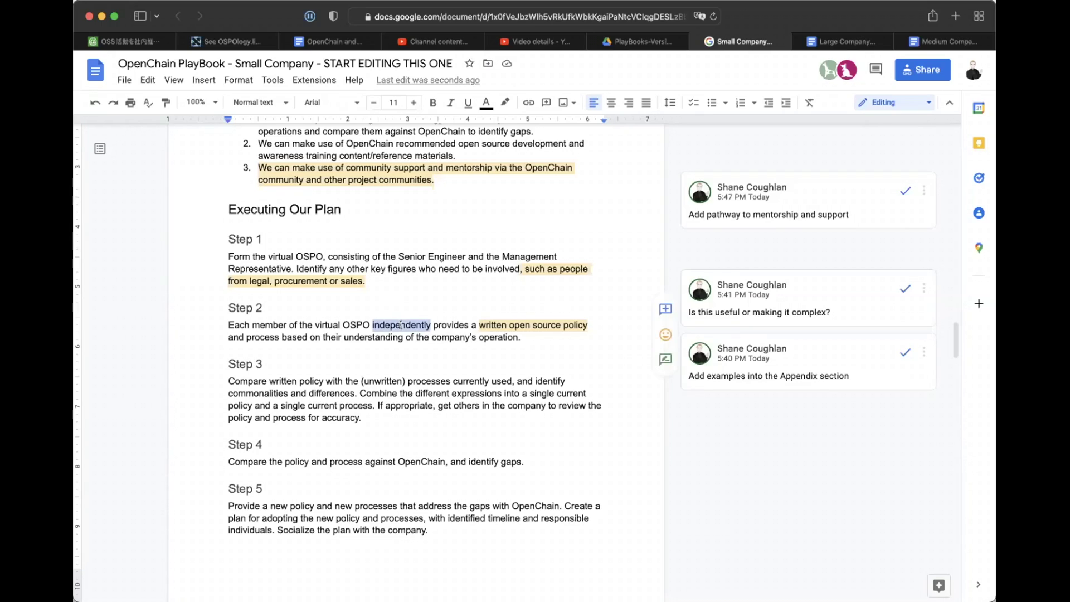
key(Home)
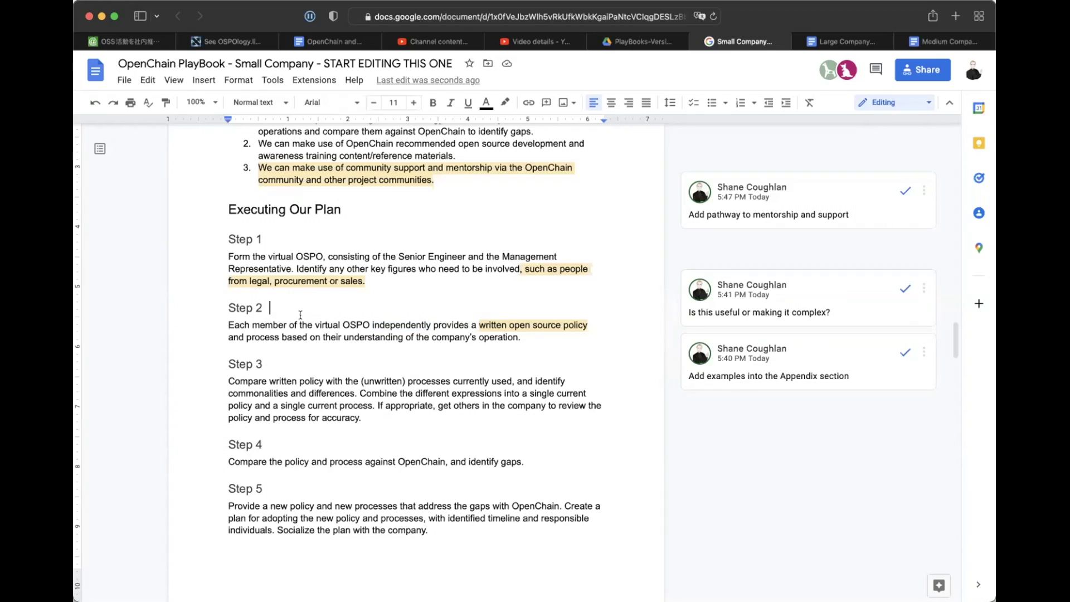
shift+click(277, 323)
click(278, 323)
drag(227, 324, 309, 319)
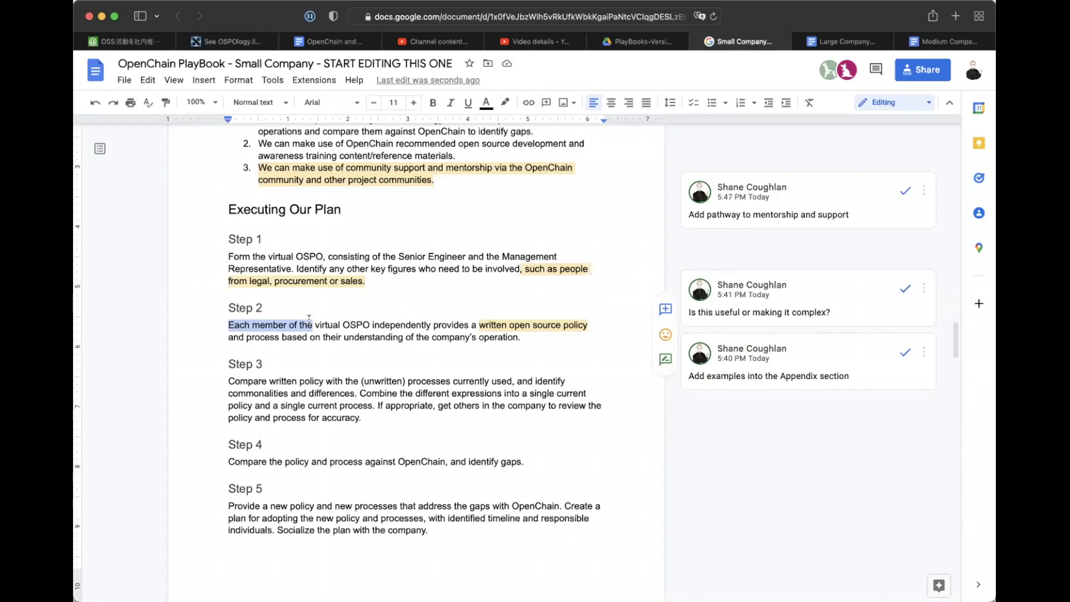
click(310, 319)
click(227, 322)
drag(227, 322, 310, 322)
click(310, 321)
click(311, 320)
click(237, 320)
Reword the opening of the Step 2 sentence to "The members of the virtual OSPO co-develop".
mouse_move(229, 325)
mouse_down()
mouse_move(315, 323)
mouse_move(247, 321)
mouse_up()
text(The)
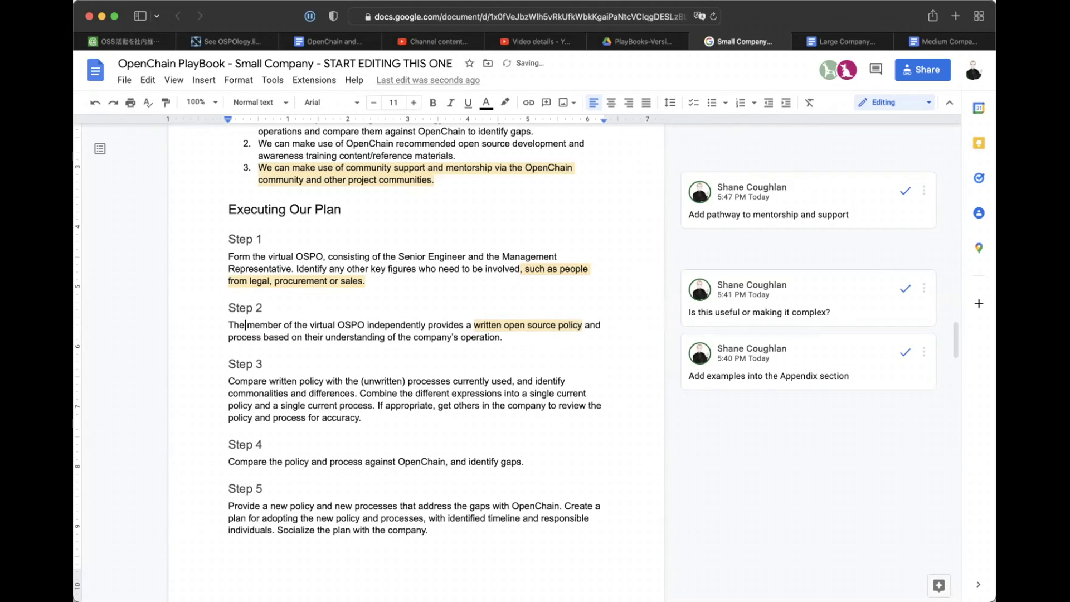
key(alt+Right)
text(s)
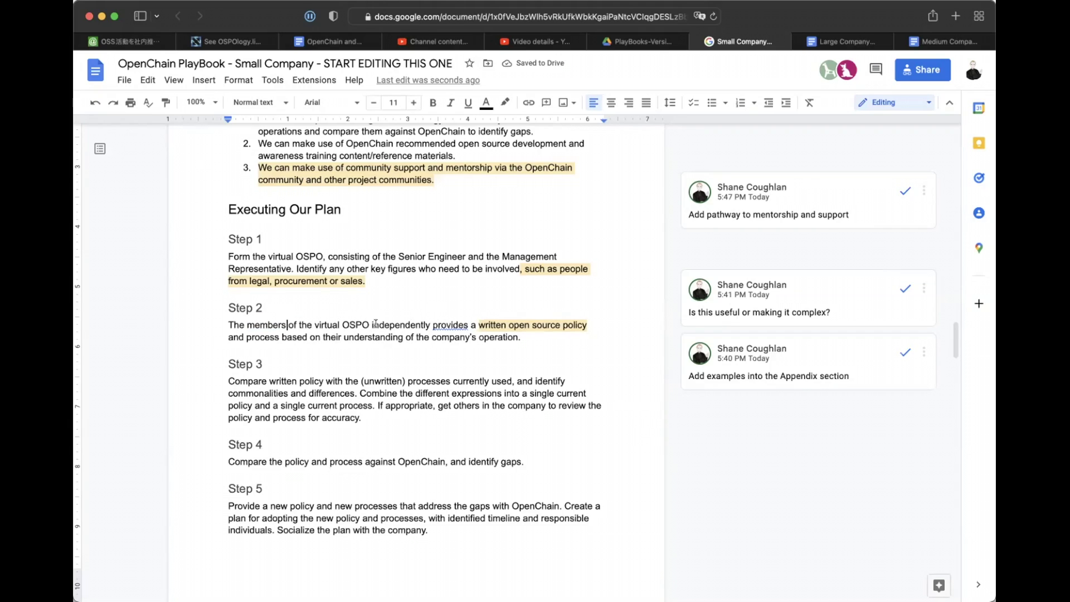
drag(371, 325, 466, 324)
text(co-deve)
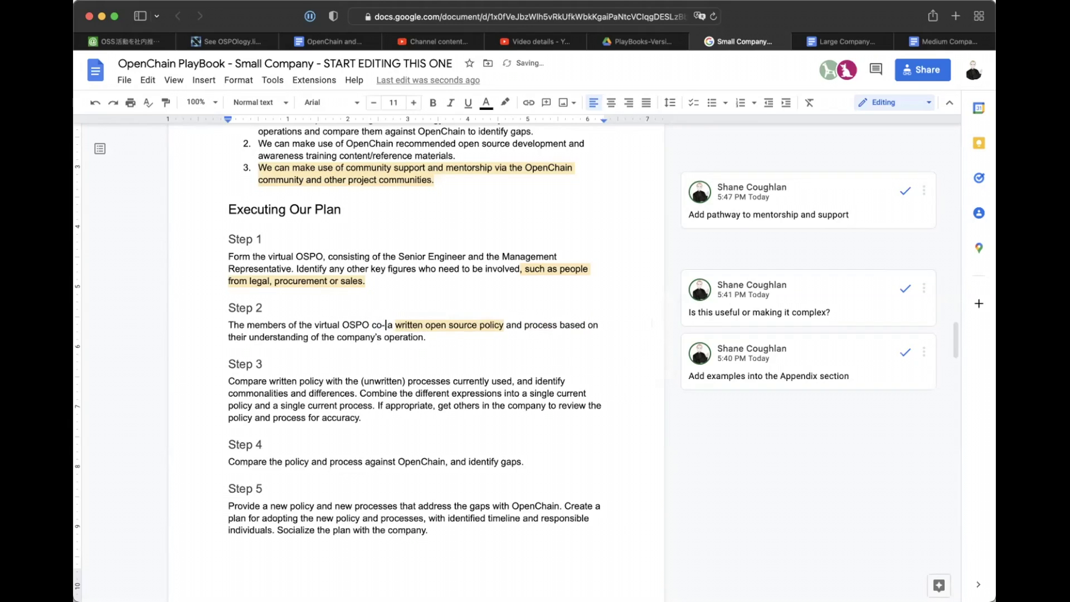
text(lop)
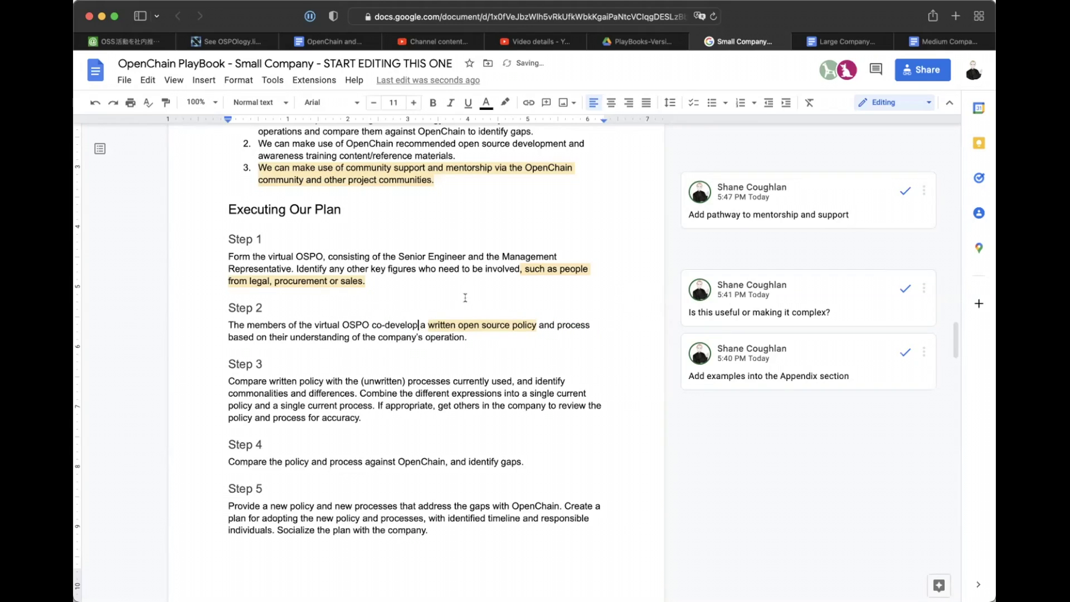
Insert "suggested" before "process" in the Step 2 sentence.
click(531, 336)
click(558, 325)
text(suggested)
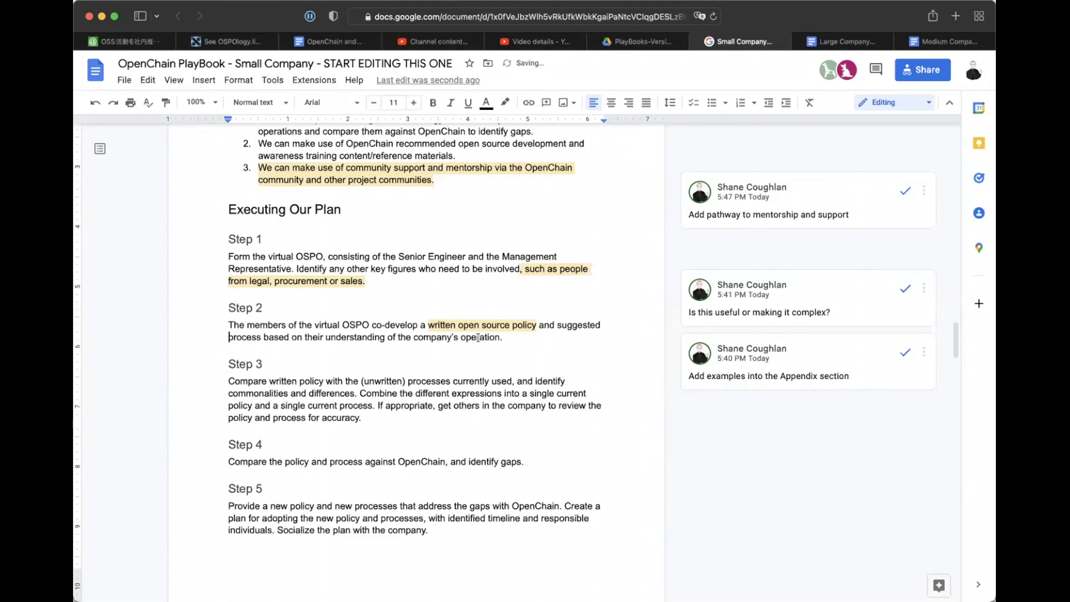
click(510, 336)
Insert "and suggested processes" after "Compare written policy" in the Step 3 paragraph.
click(340, 370)
click(324, 381)
drag(227, 381, 510, 381)
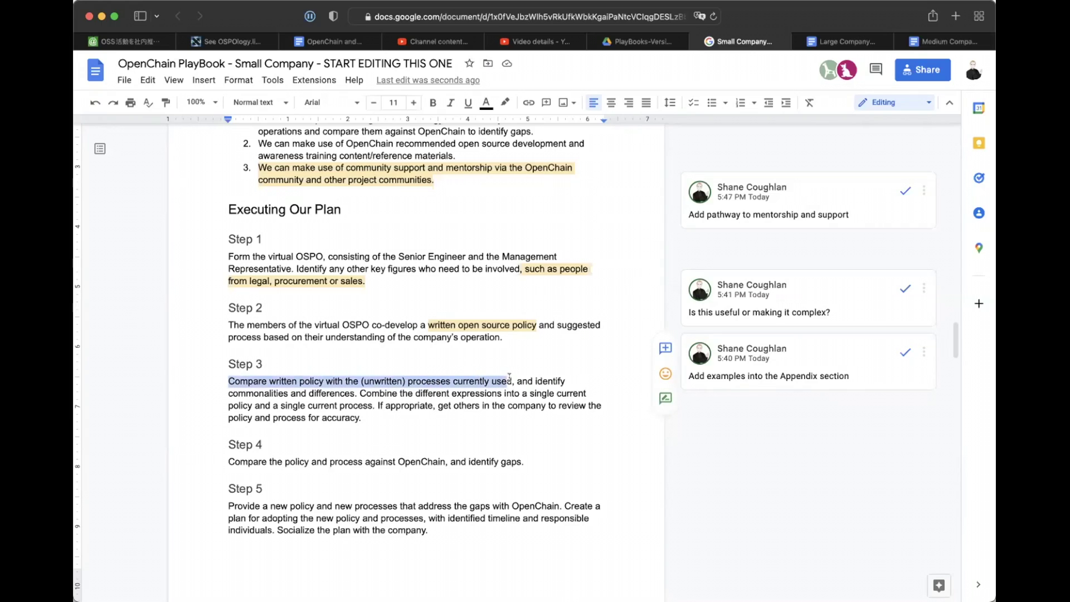
click(479, 404)
click(325, 381)
text(and suggested processes)
click(252, 393)
key(BackSpace)
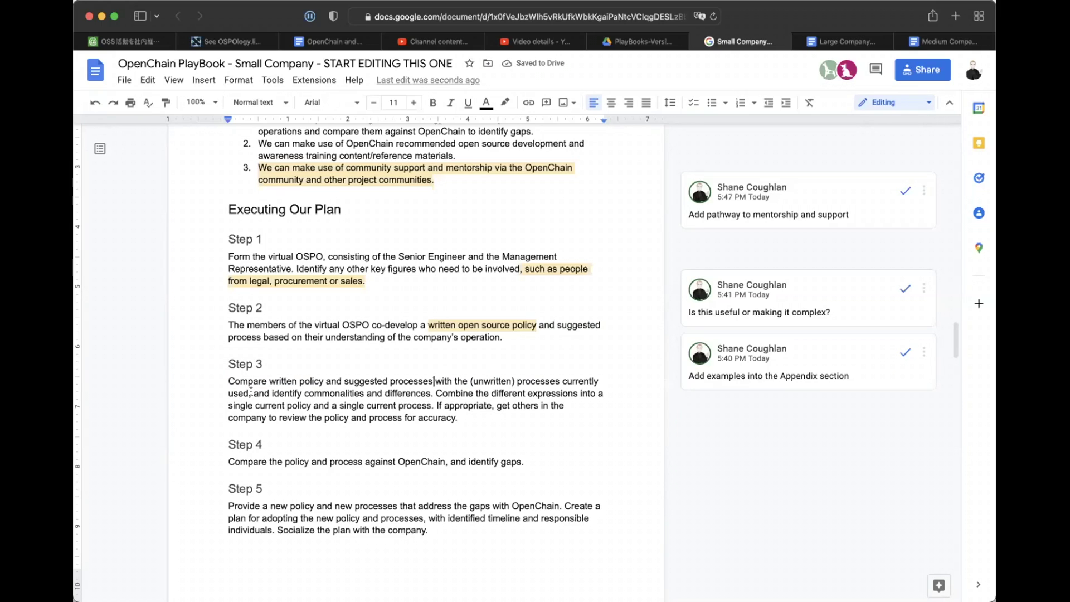
key(ctrl+z)
click(460, 417)
Move "and suggested process" to the end of the Step 2 sentence and extend it to "and suggested processes based on the self-certification".
drag(263, 338, 538, 321)
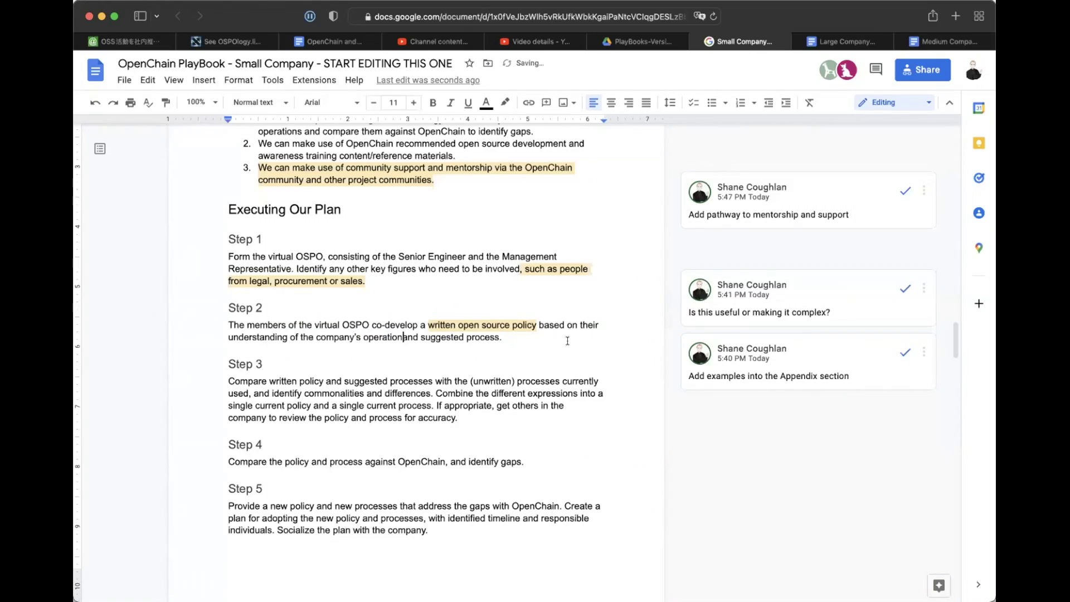
click(506, 338)
key(BackSpace)
text(es b as)
key(BackSpace)
key(BackSpace)
key(BackSpace)
text(ased on the self-cer)
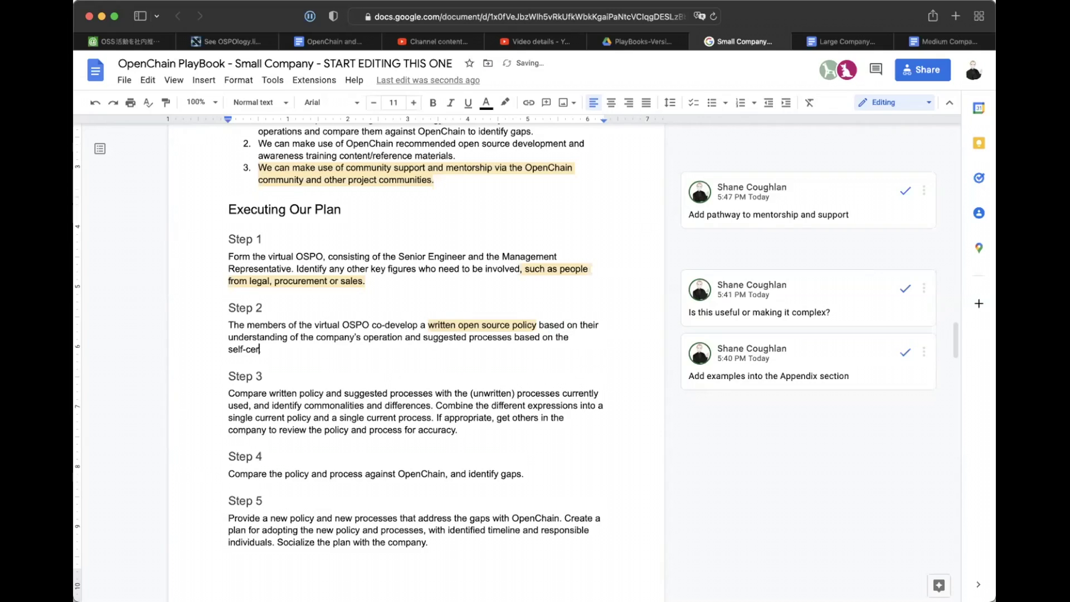
text(tification questionaiur)
key(BackSpace)
key(BackSpace)
key(BackSpace)
key(BackSpace)
key(BackSpace)
key(BackSpace)
key(BackSpace)
key(BackSpace)
key(BackSpace)
key(BackSpace)
key(BackSpace)
key(BackSpace)
key(BackSpace)
Examine the Self-Certification Questionnaire in Appendix 1 and the wording of the execution steps.
scroll(408, 361, down, 20)
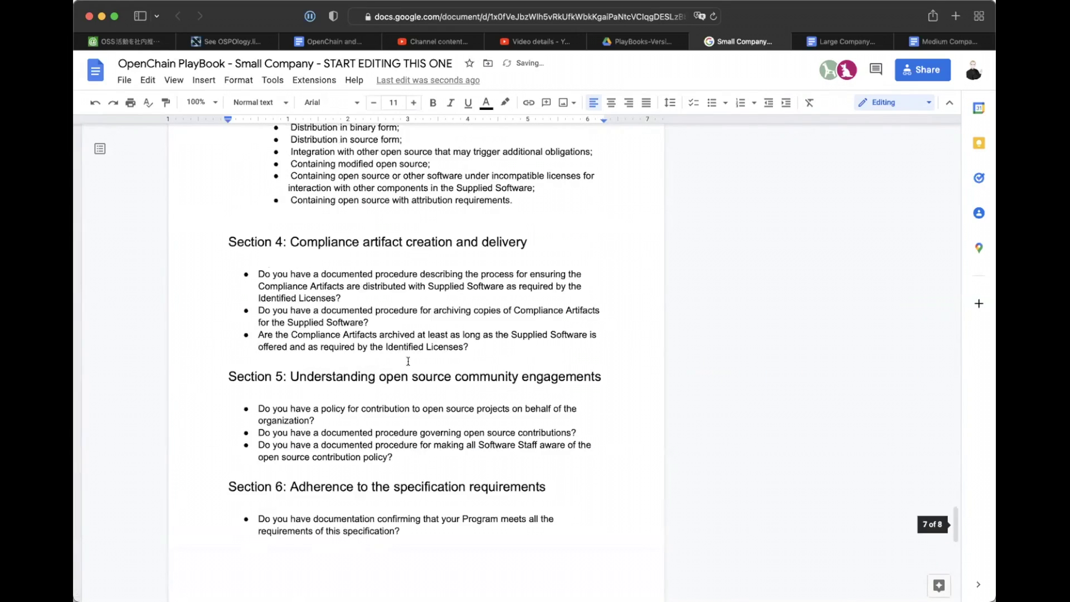
scroll(408, 361, up, 15)
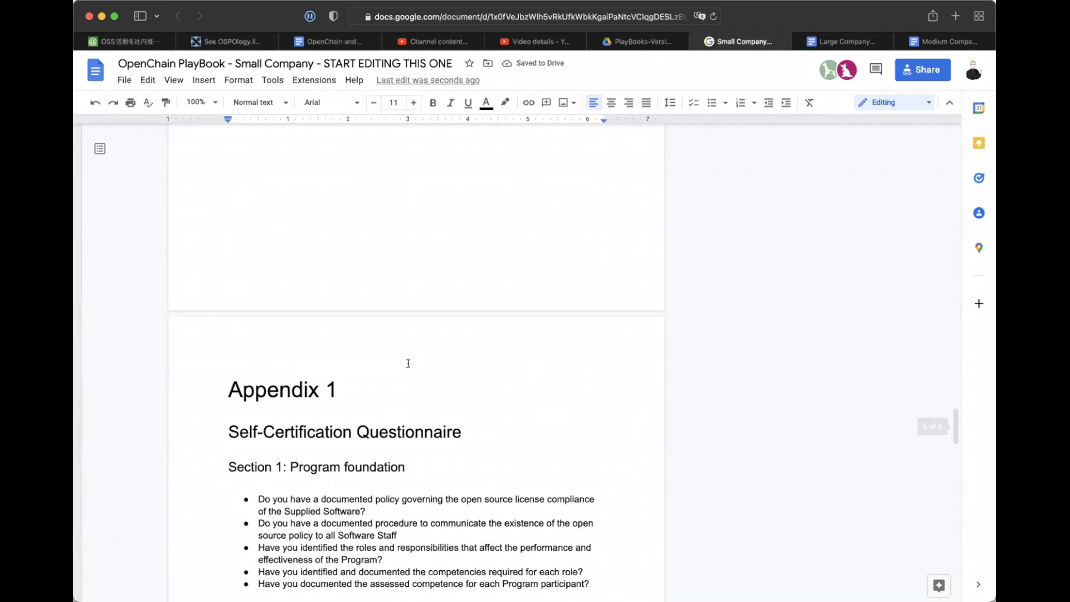
scroll(363, 353, up, 20)
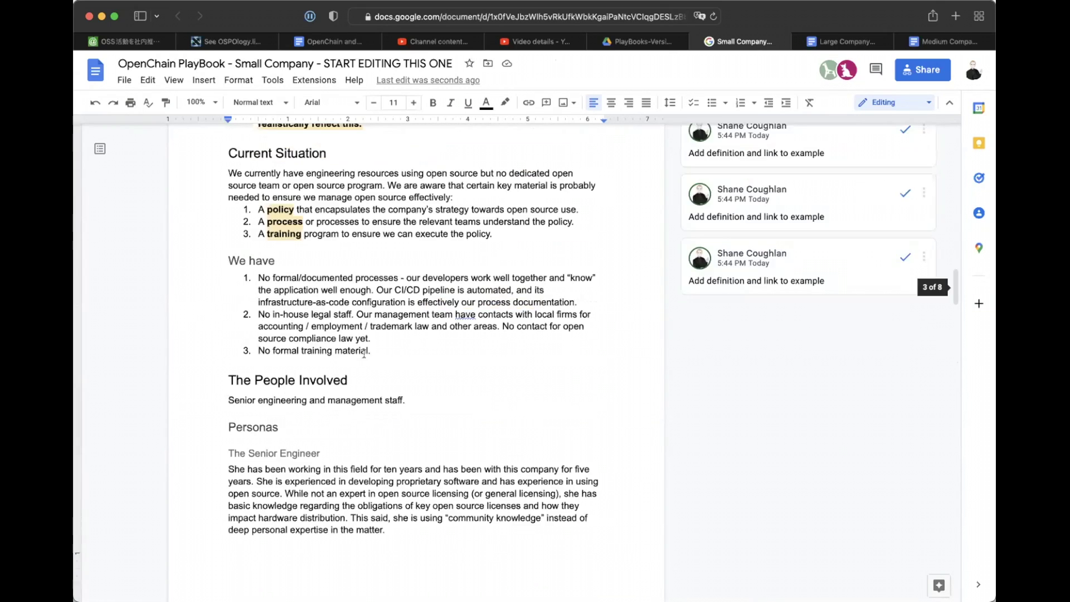
scroll(364, 353, up, 5)
scroll(364, 353, down, 15)
scroll(363, 353, up, 5)
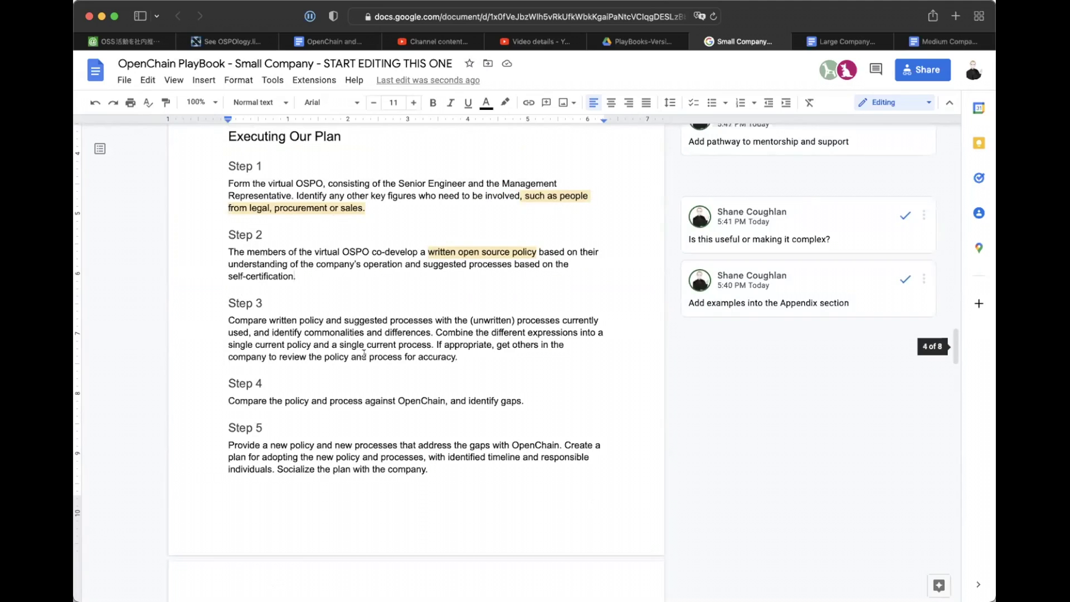
scroll(363, 353, down, 2)
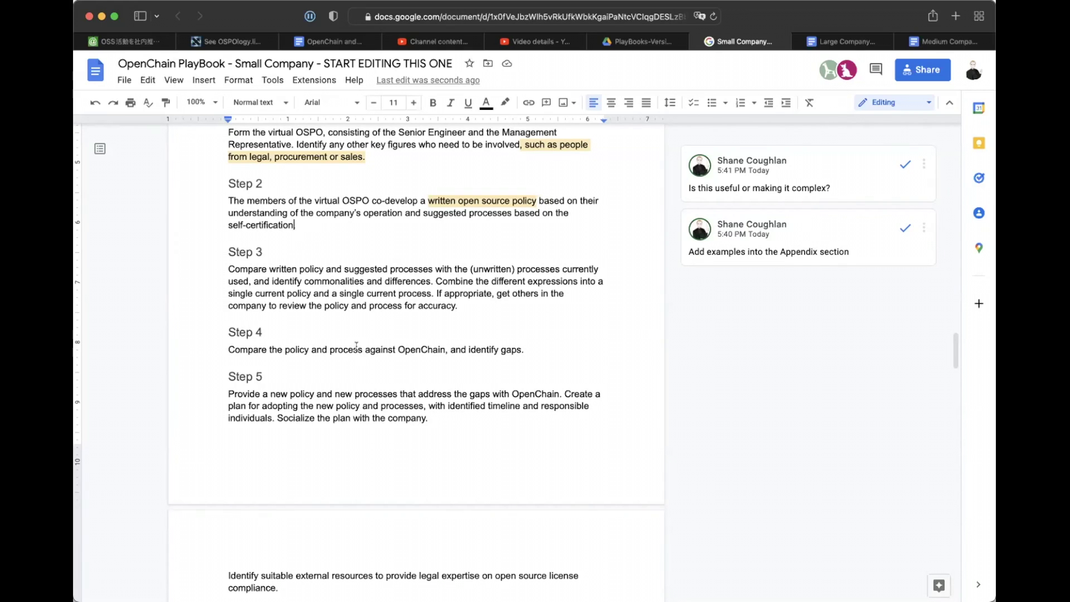
scroll(399, 357, up, 1)
scroll(399, 357, up, 3)
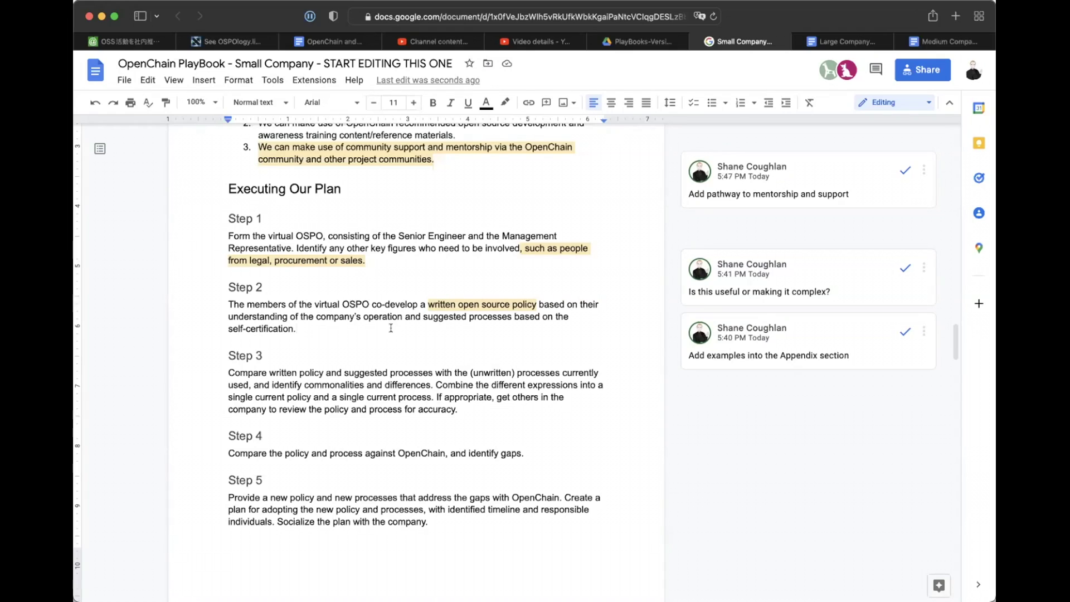
Insert "self-certification questionnaire" after "OpenChain" in the Step 4 sentence, keeping the comma before "and identify gaps".
click(448, 453)
key(BackSpace)
text(self-certification)
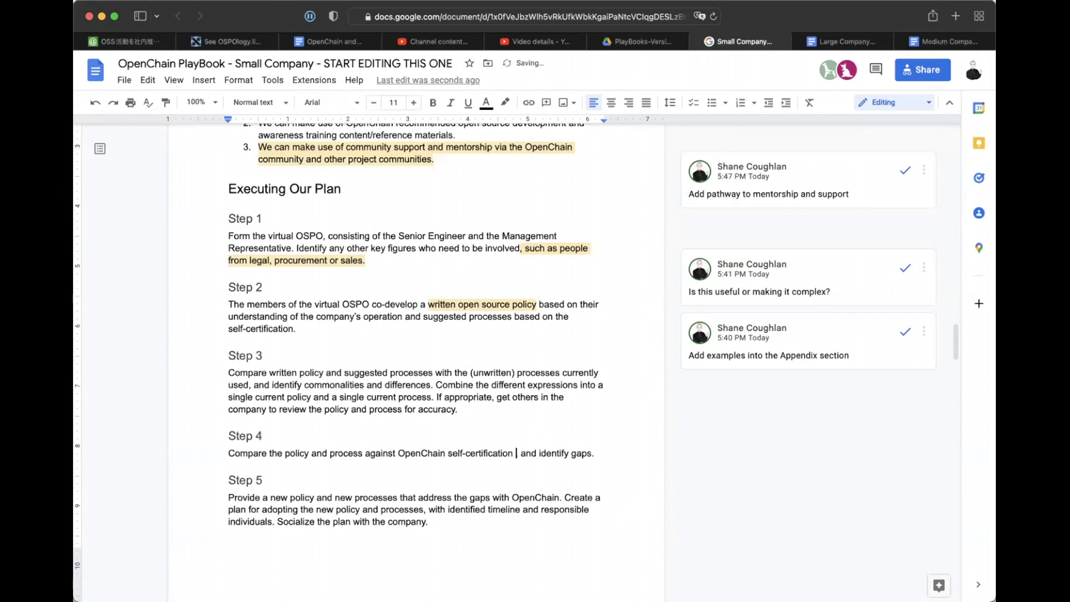
text( questionn )
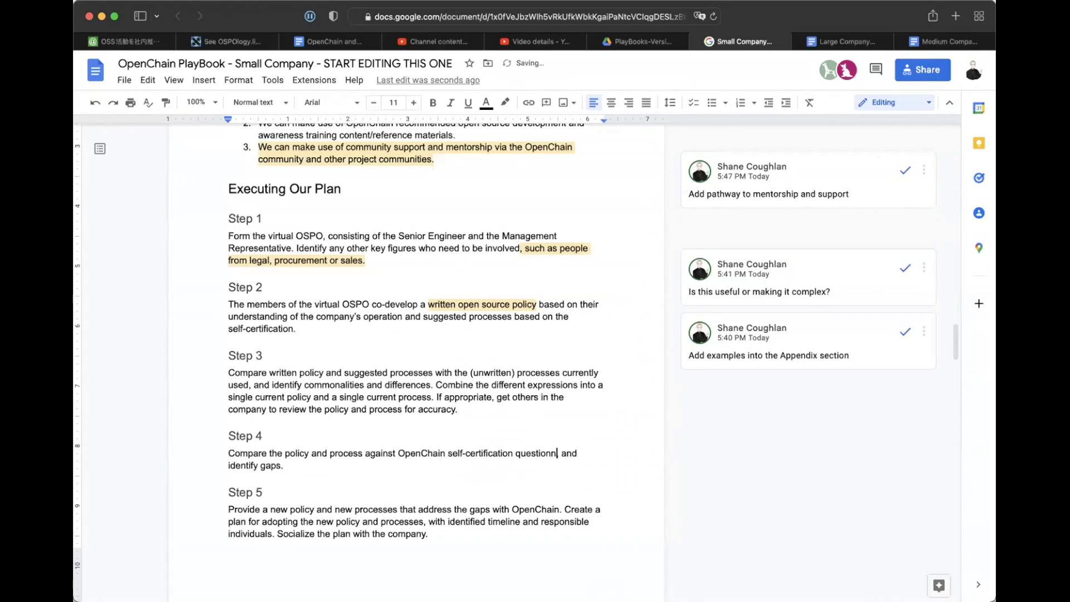
text(aire,)
Delete "and suggested processes based on the self-certification" from the end of the Step 2 sentence.
click(265, 355)
double_click(483, 329)
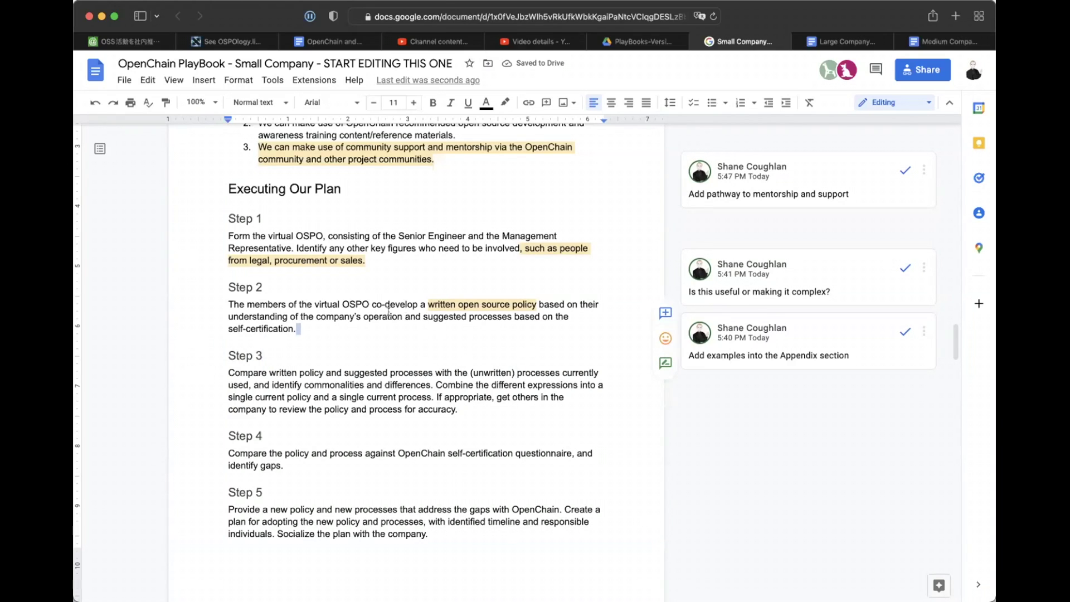
drag(405, 316, 290, 325)
key(BackSpace)
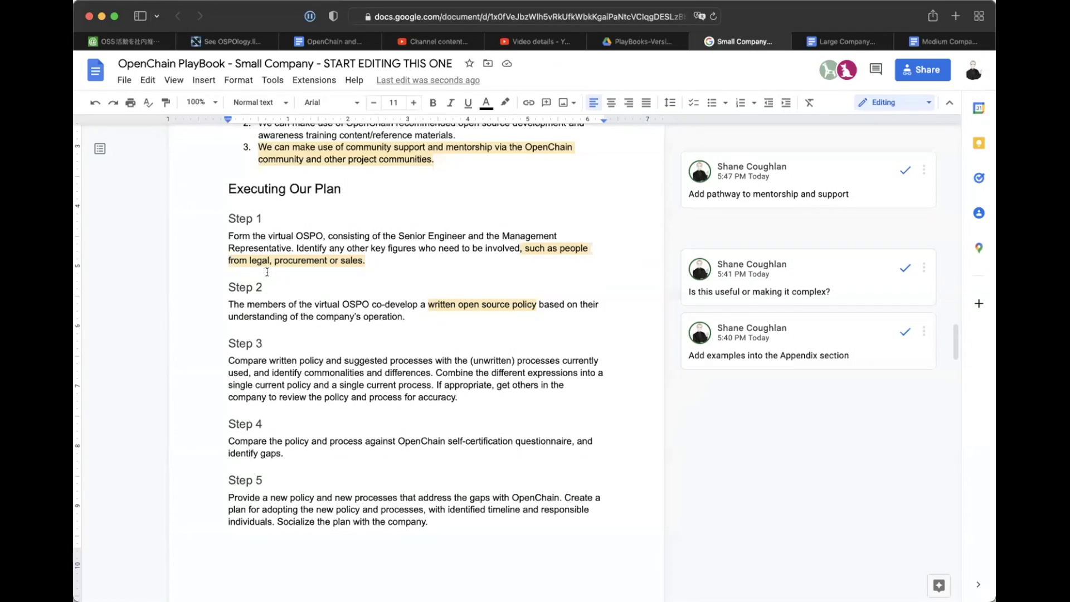
Delete "and suggested processes" after "Compare written policy" in the Step 3 paragraph.
click(327, 360)
shift+click(434, 360)
key(BackSpace)
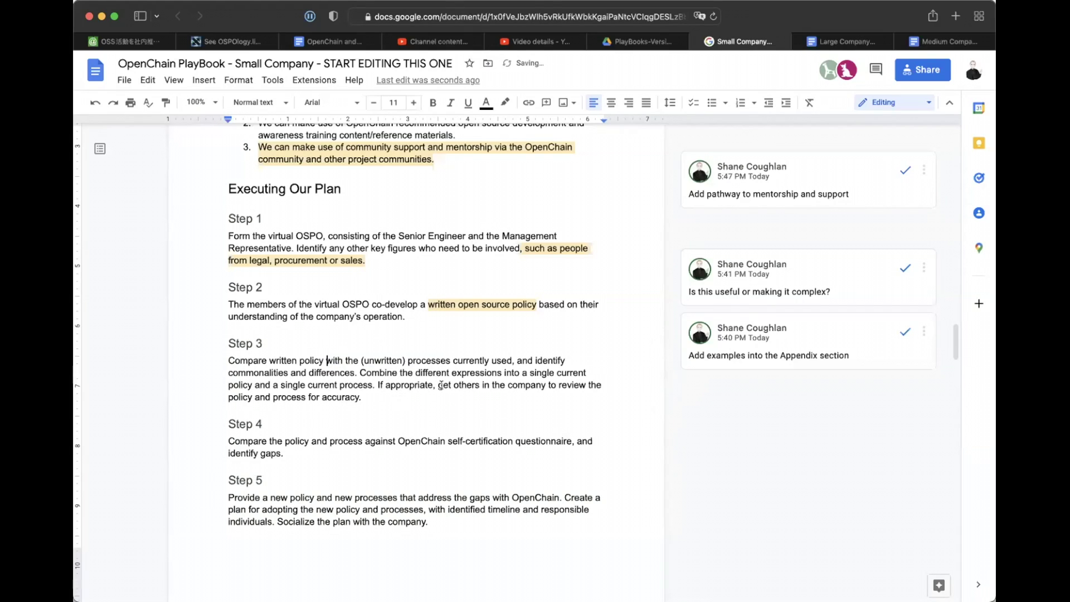
click(437, 395)
click(418, 440)
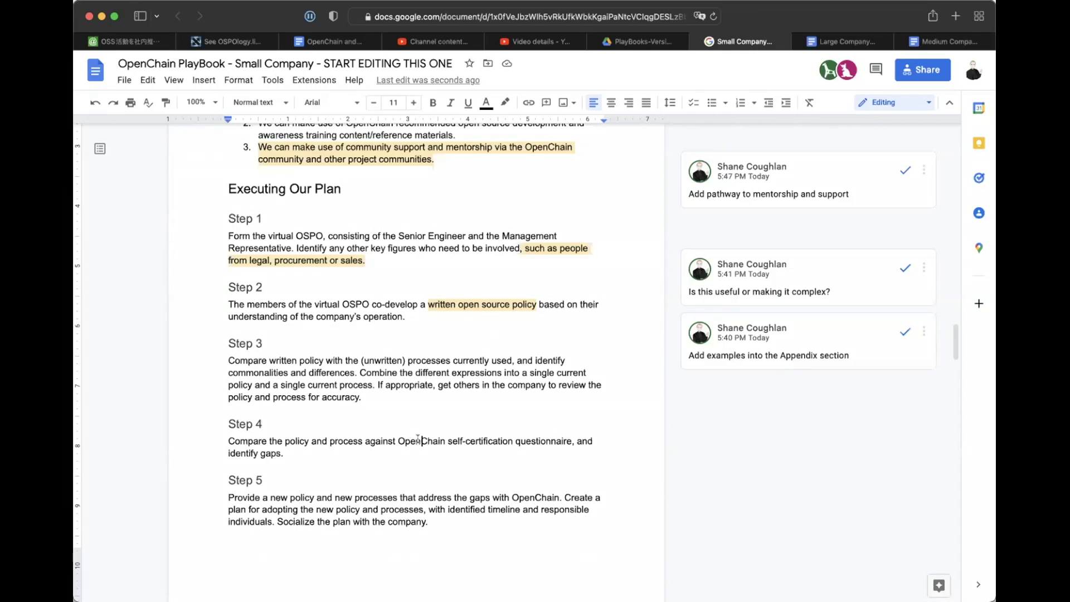
click(420, 317)
click(381, 396)
click(406, 317)
scroll(300, 492, down, 1)
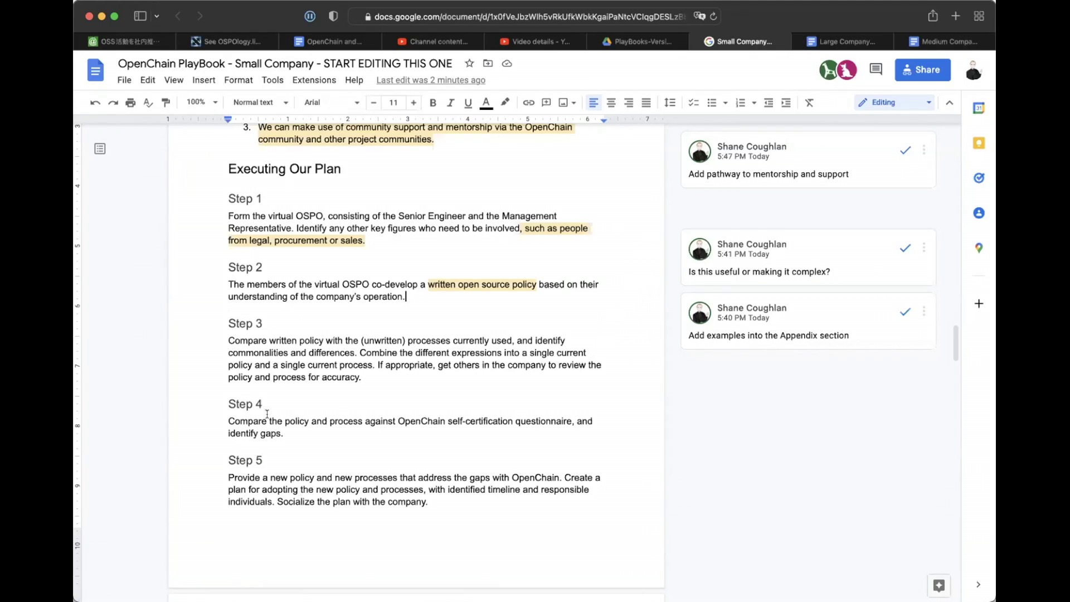
Remove "The" from the start of the Step 2 sentence and begin it with a capitalised "Members".
click(229, 284)
scroll(300, 318, up, 2)
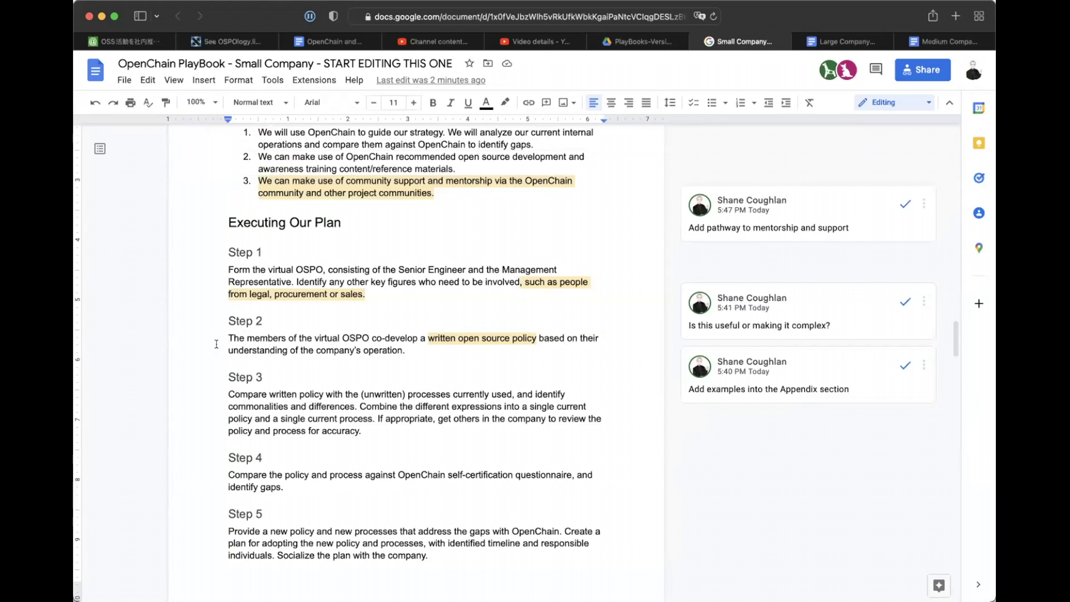
drag(227, 336, 260, 337)
scroll(298, 308, up, 1)
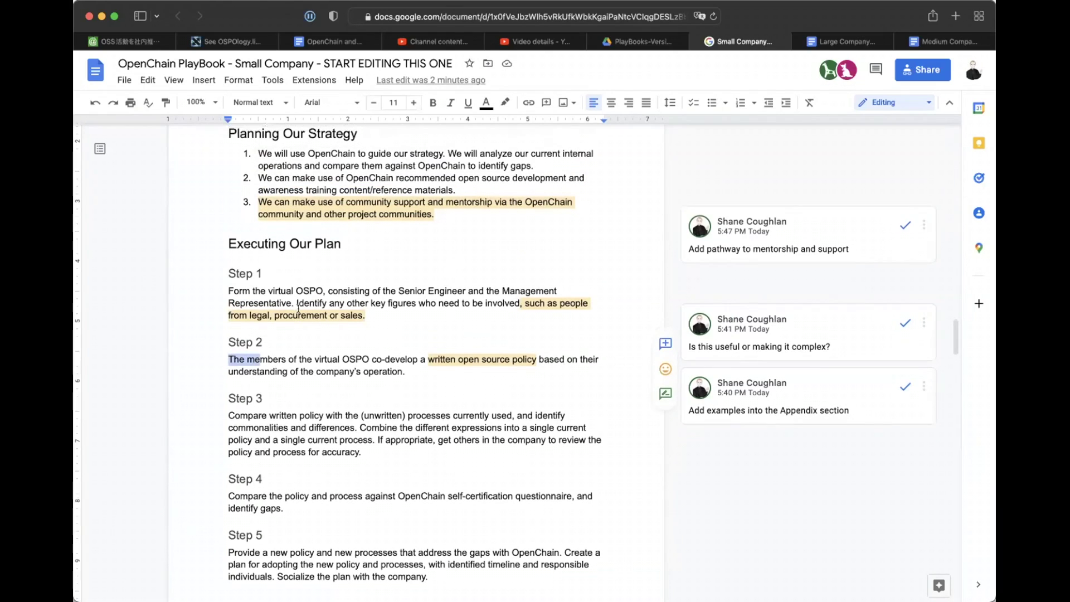
click(307, 297)
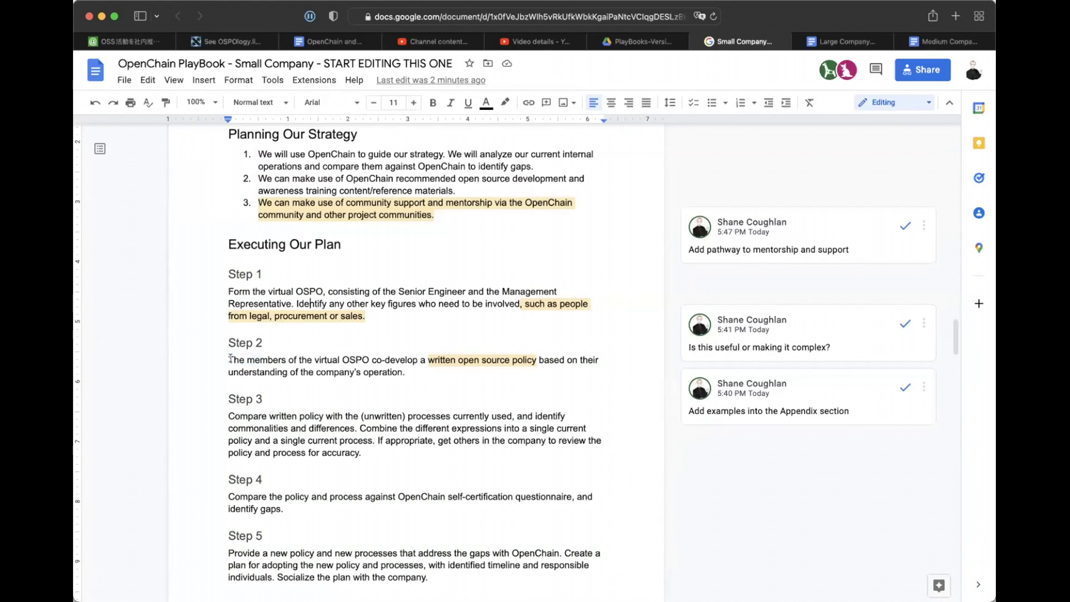
drag(228, 358, 251, 359)
text(M)
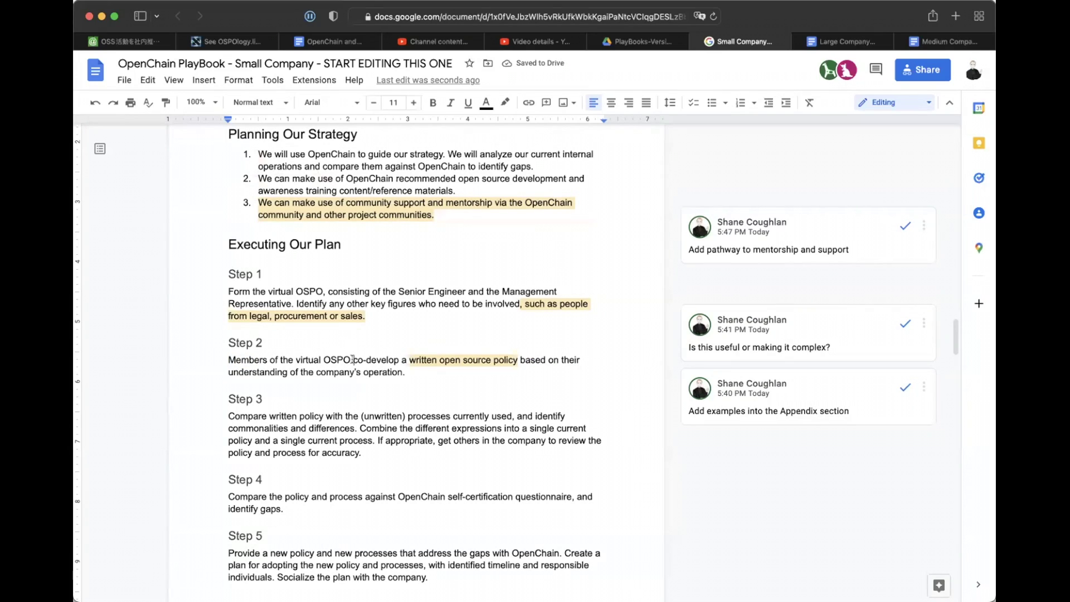
Replace "co-develop" in the Step 2 sentence with "are tasked with independently developing".
click(353, 359)
text(are tasked with)
key(Right)
key(Right)
key(Right)
key(BackSpace)
key(BackSpace)
key(BackSpace)
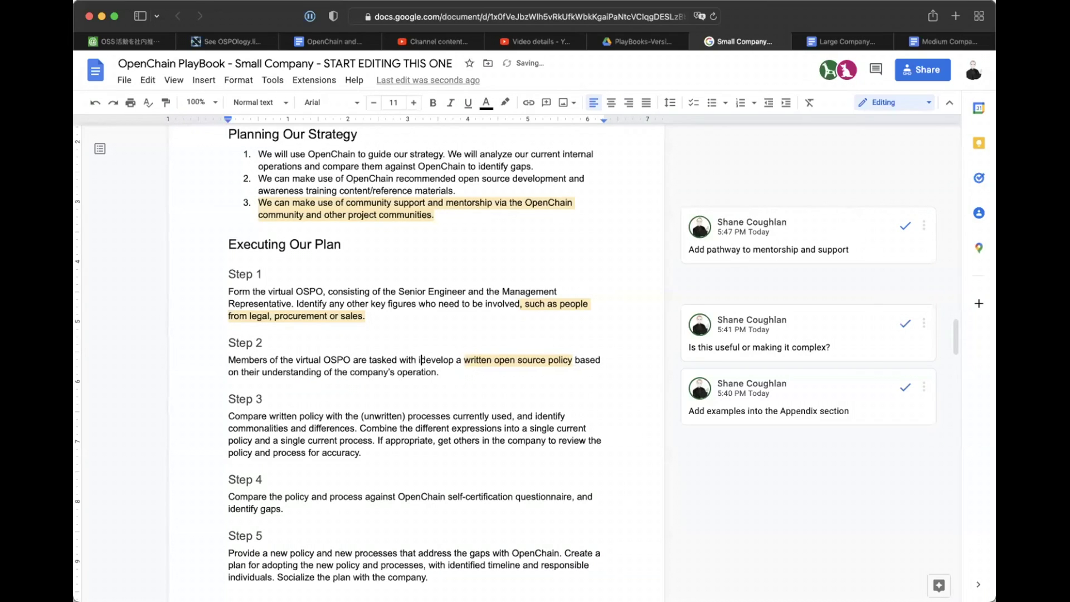
text(indepe)
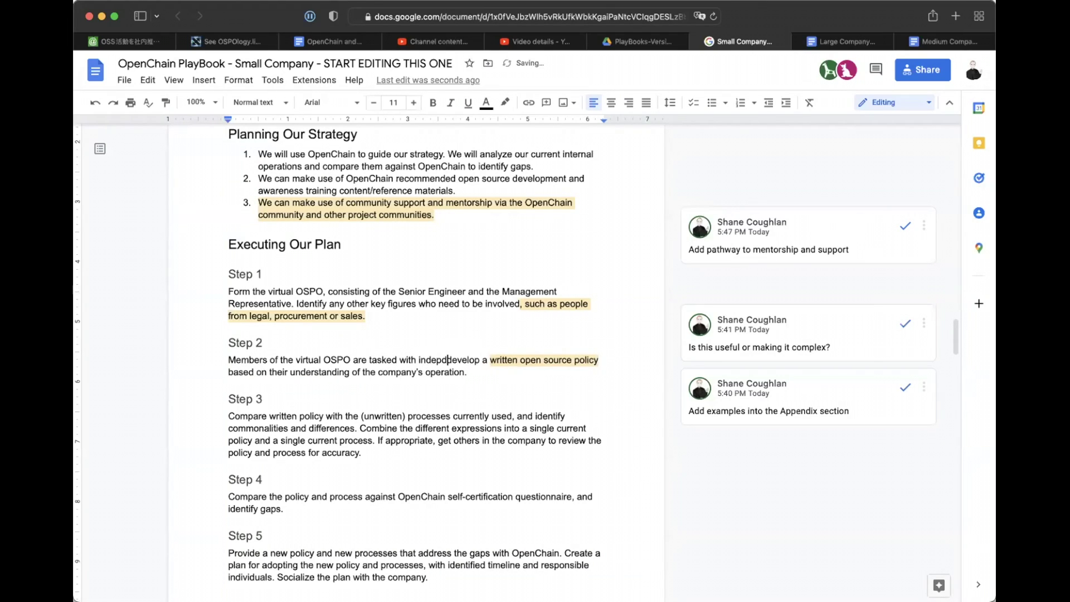
text(ndently)
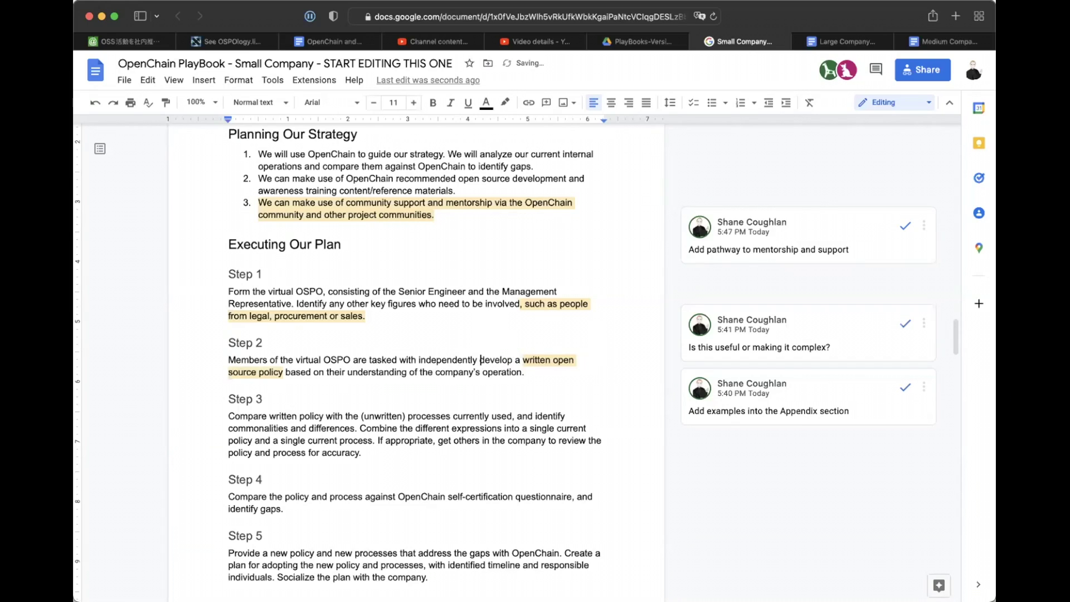
click(510, 343)
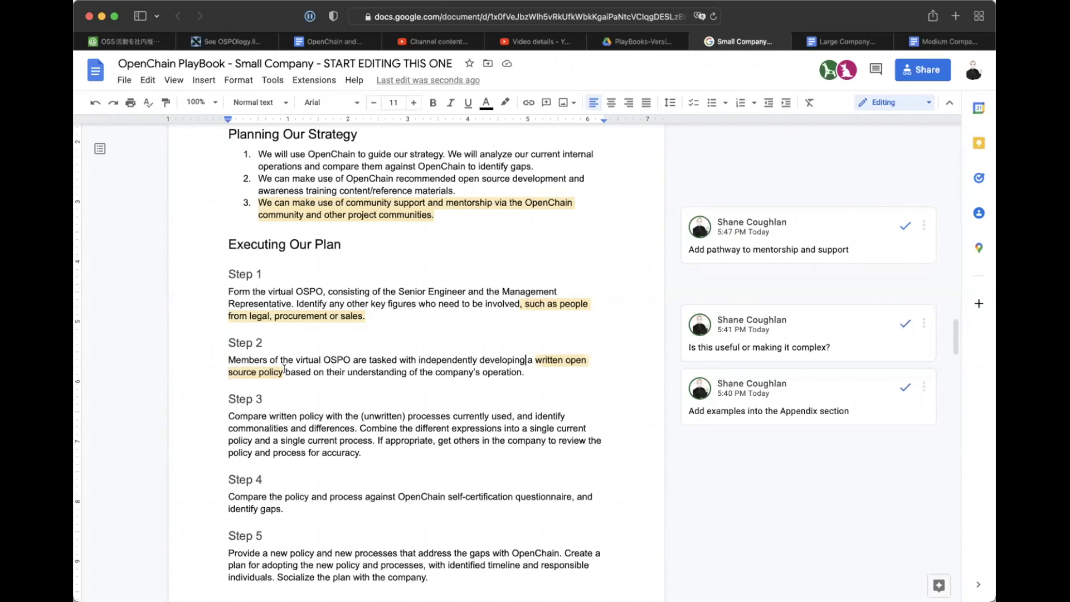
click(354, 440)
drag(228, 416, 415, 418)
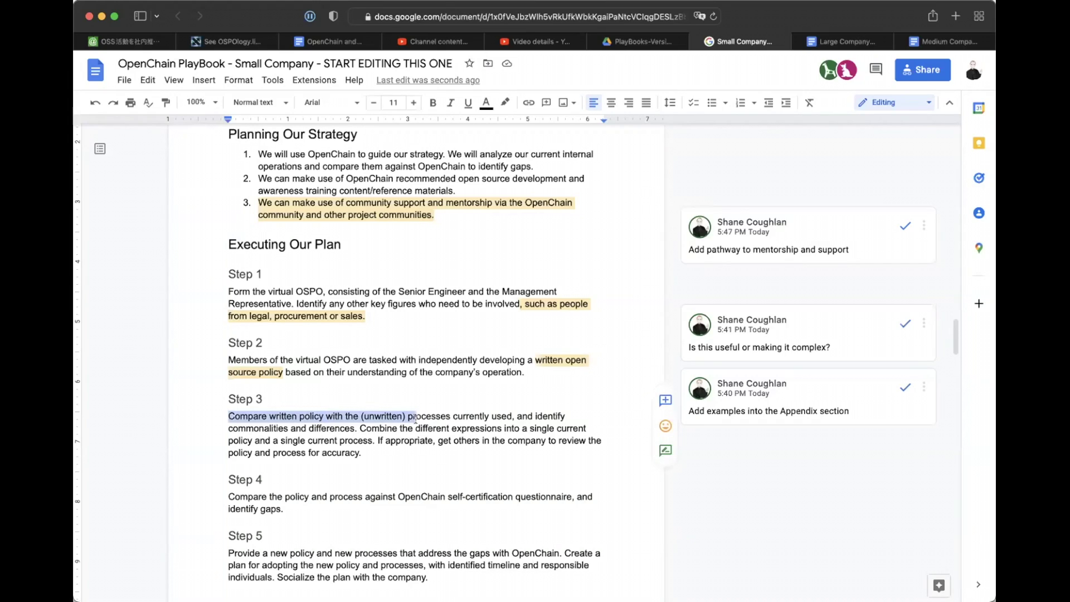
click(359, 428)
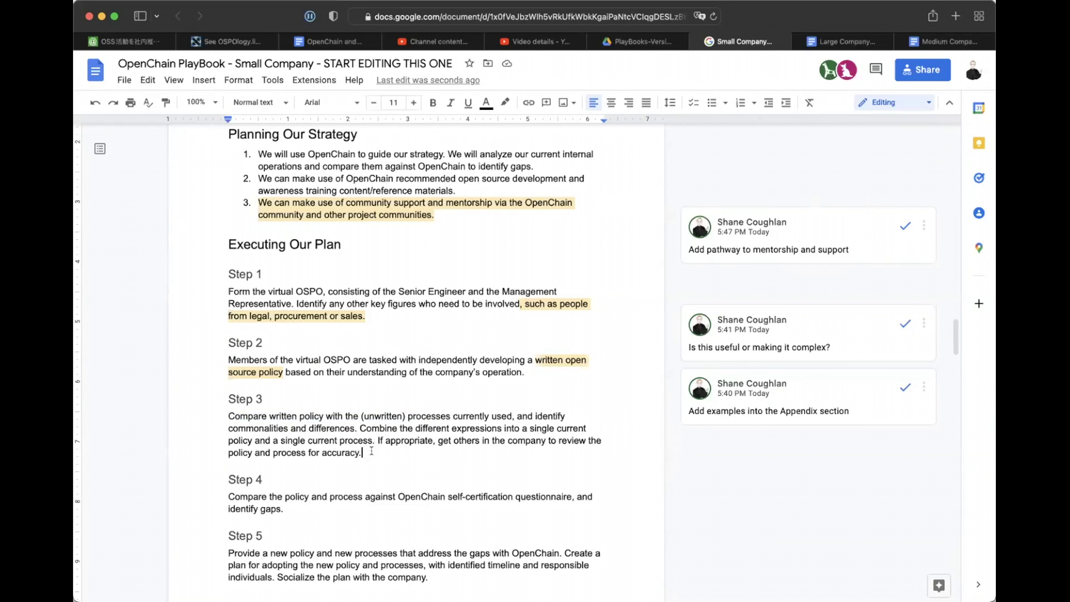
click(371, 450)
Append to Step 2 the sentence "The goal of this step is to align understanding by checking the current perspectives.".
click(524, 372)
text(The goal of this s)
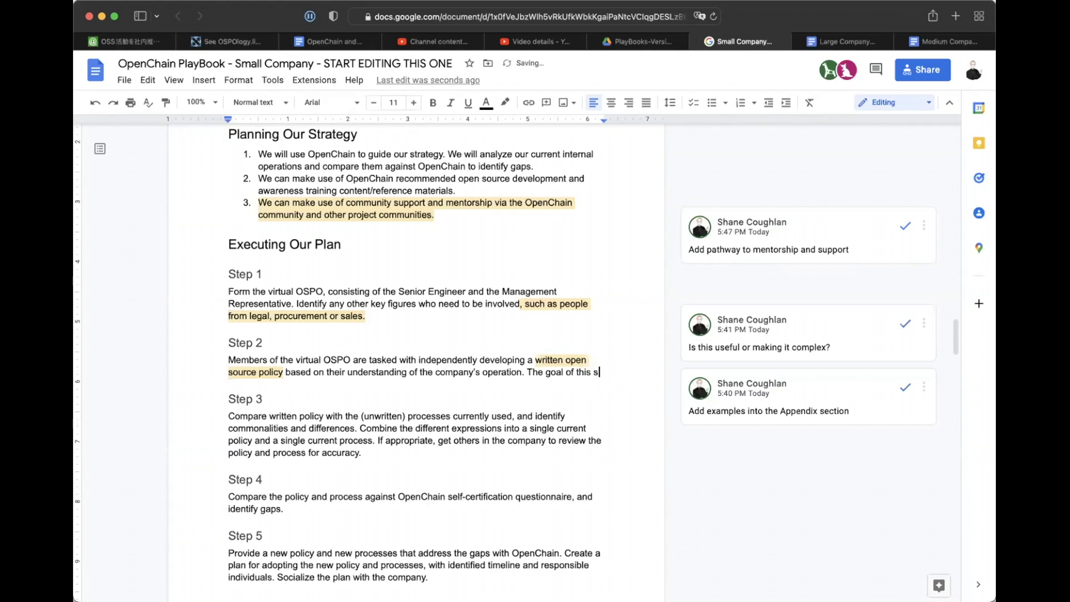
text(tep is to a)
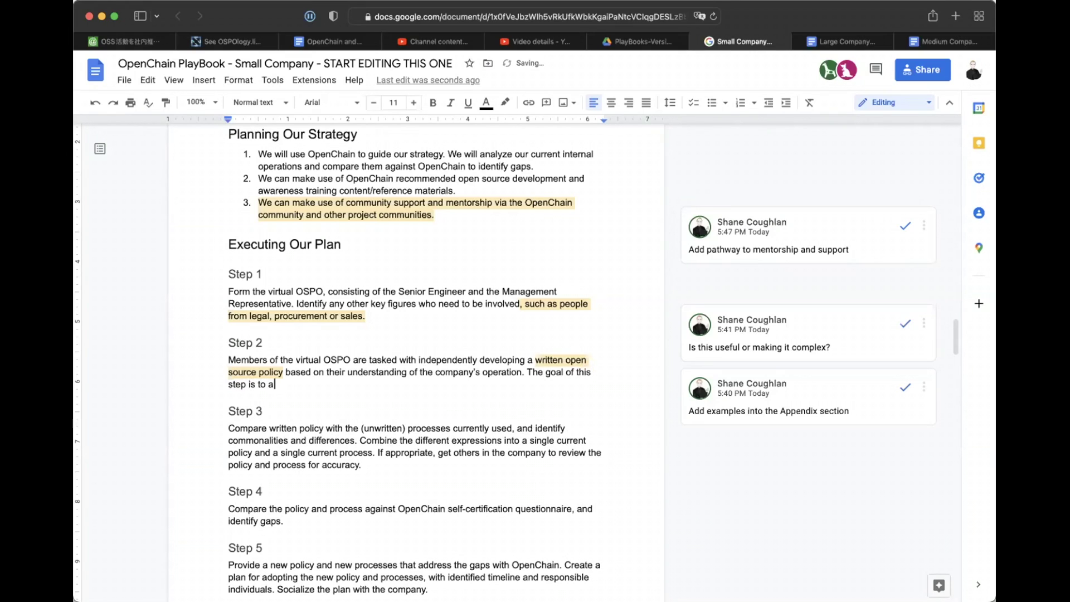
text(lign understanding by c)
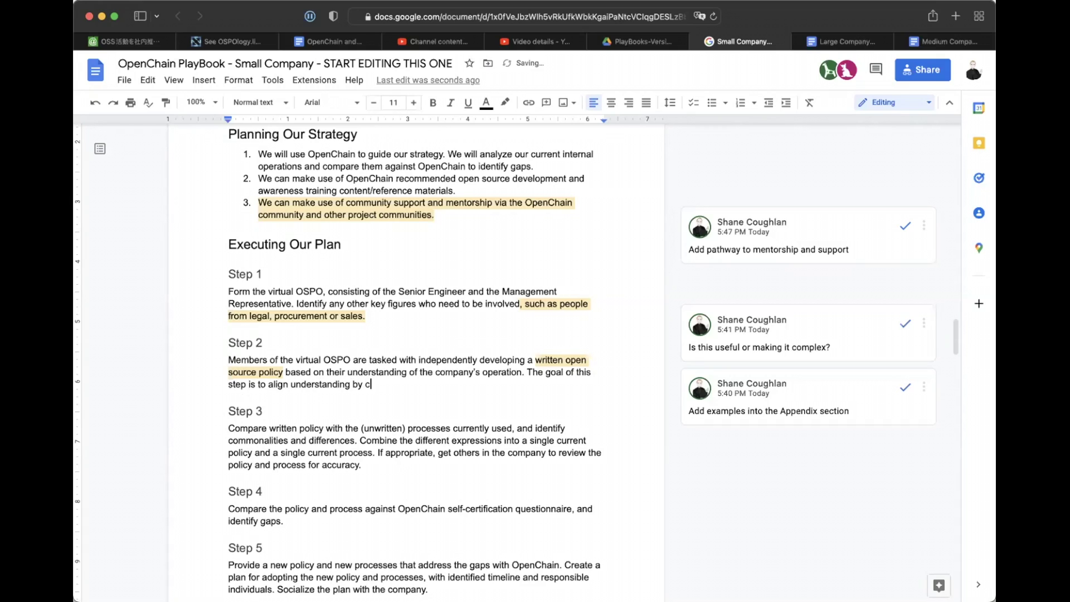
text(hecking the current perspectives.)
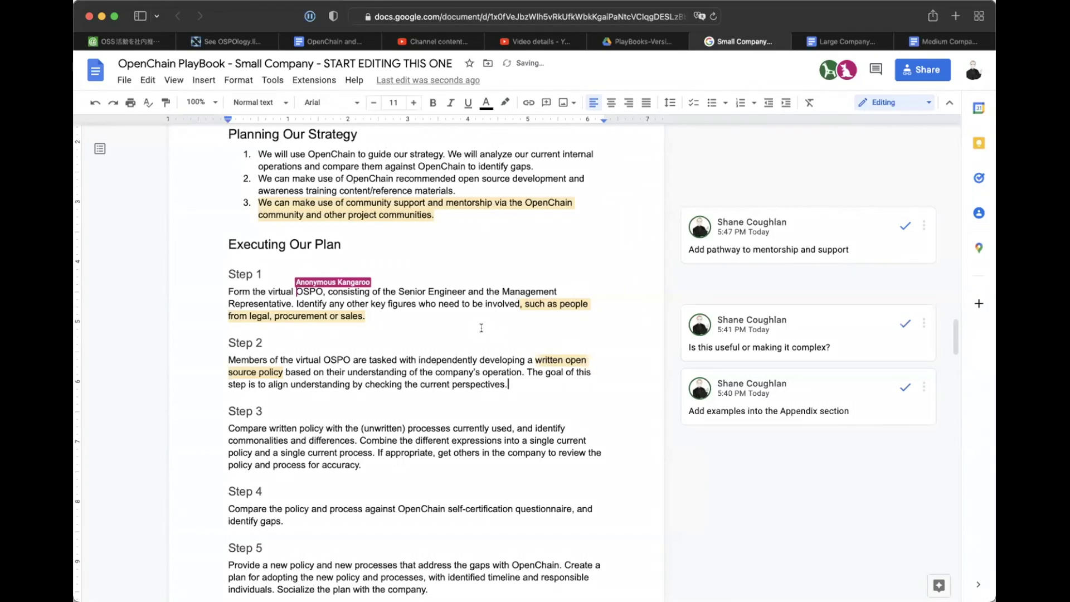
Copy the phrase "The goal of this step" from the Step 2 paragraph.
click(480, 312)
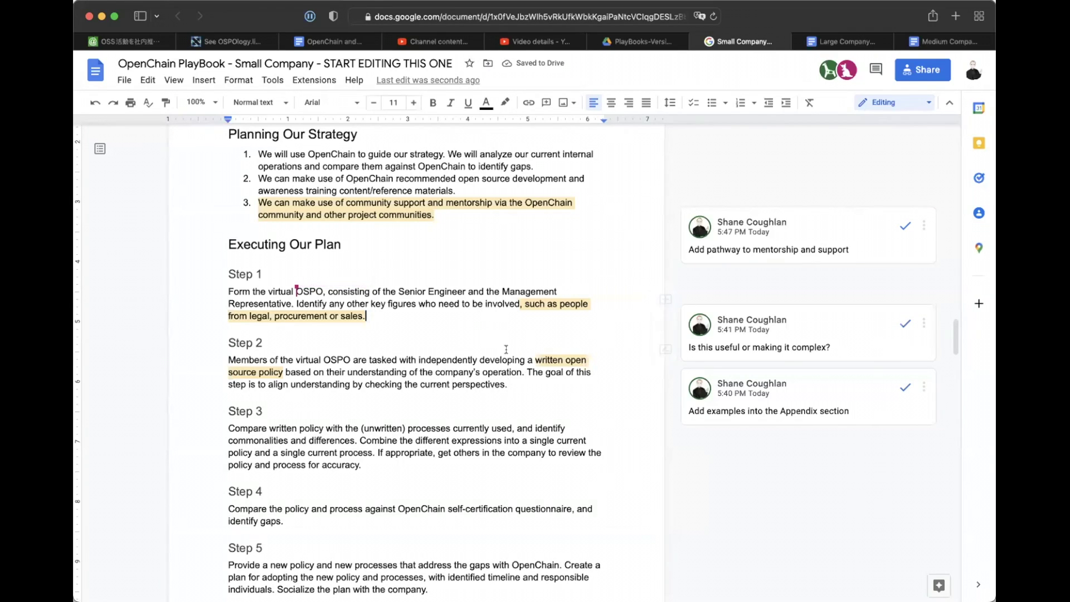
drag(527, 372, 248, 380)
key(super+c)
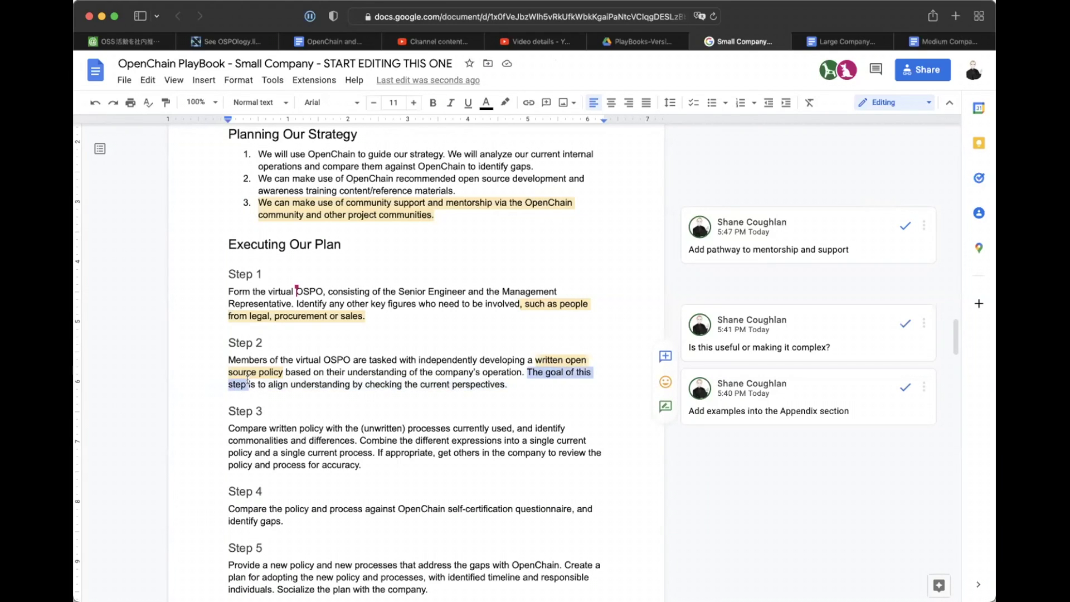
click(376, 316)
key(Delete)
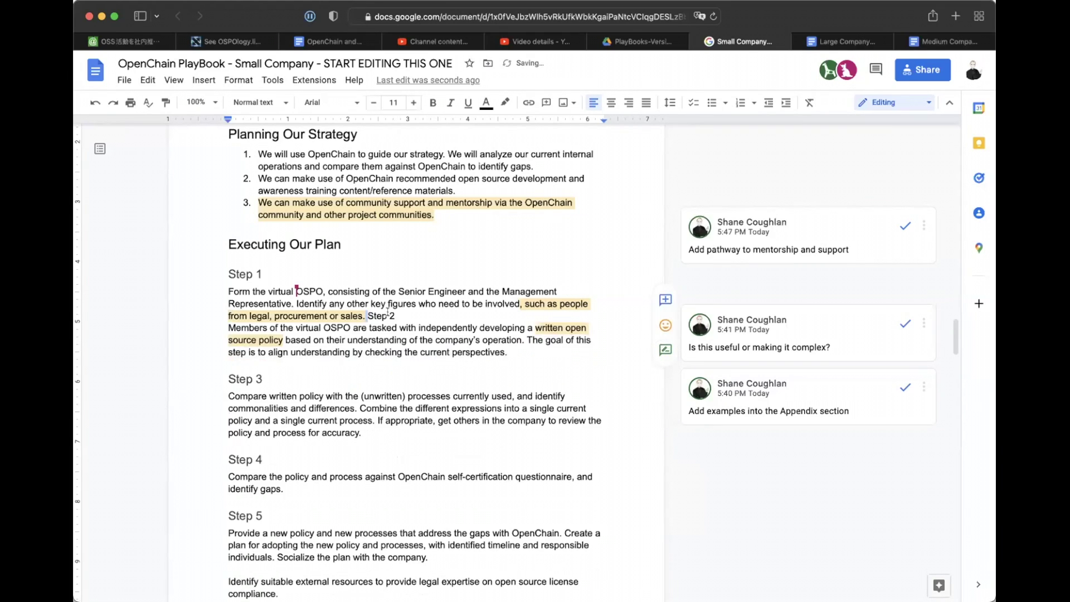
key(Return)
key(super+z)
key(super+z)
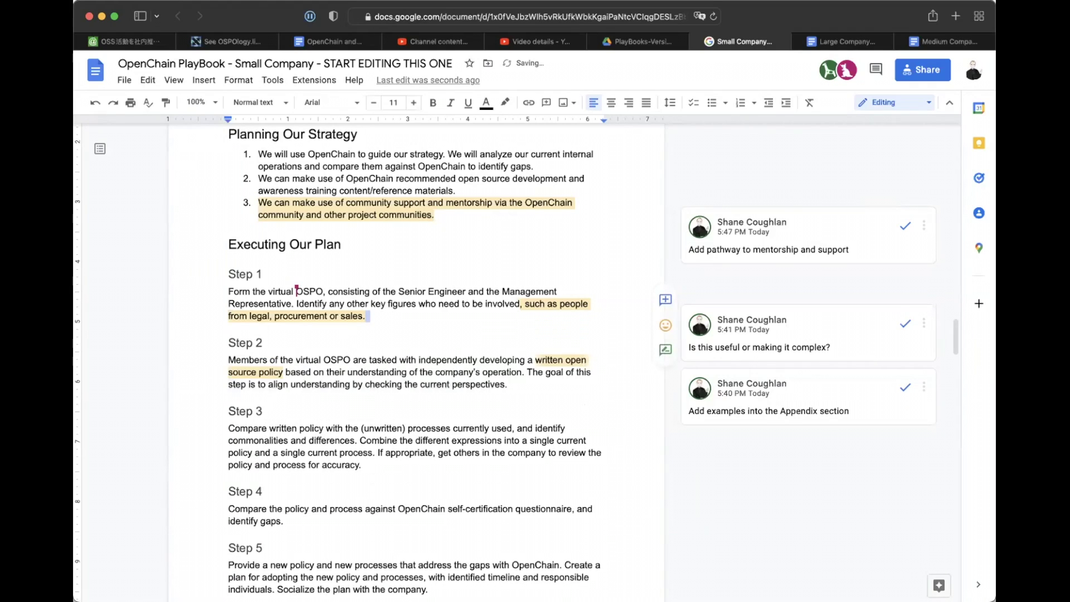
Paste the copied phrase at the end of the Step 1 paragraph as the placeholder "The goal of this step...".
click(415, 314)
key(super+v)
key(BackSpace)
text(...)
Replace the final period of the Step 3 paragraph with the pasted placeholder "The goal of this step...".
click(418, 465)
key(BackSpace)
key(super+v)
text(...)
Paste the placeholder "The goal of this step..." after "identify gaps." in the Step 4 paragraph.
click(295, 519)
key(shift+Right)
key(Delete)
key(super+z)
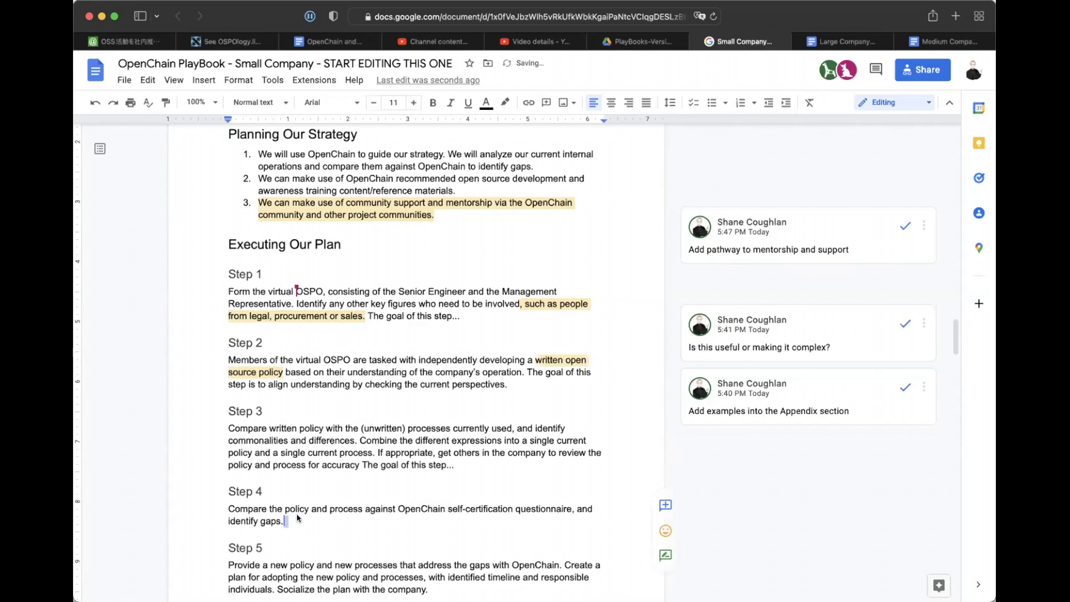
key(Left)
key(super+v)
key(BackSpace)
text(...)
scroll(375, 497, down, 2)
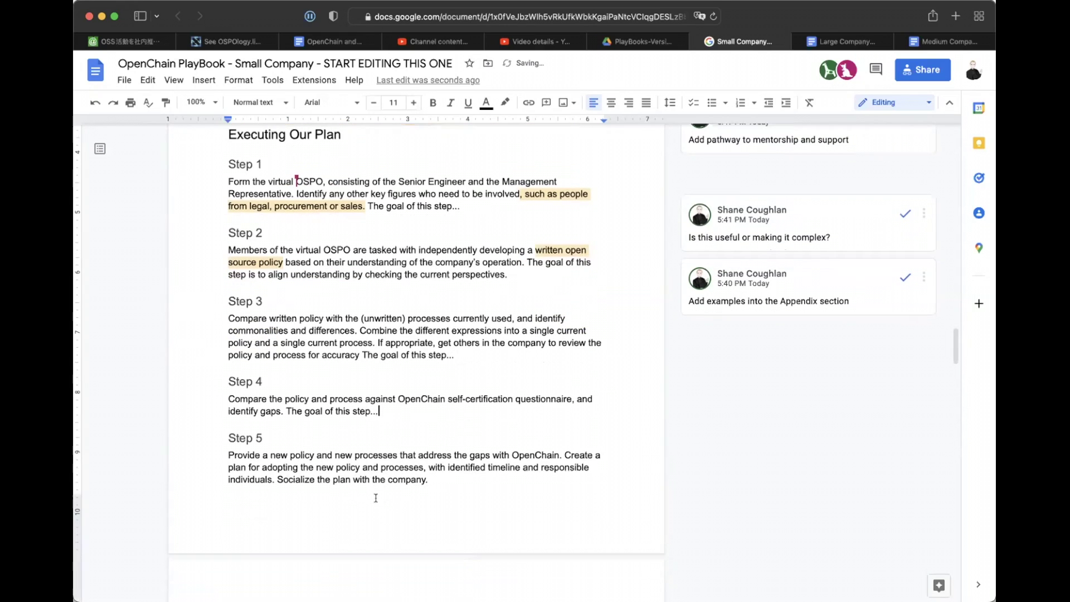
Add the placeholder "The goal of this step..." at the end of the Step 5 paragraph.
click(467, 474)
scroll(467, 475, down, 2)
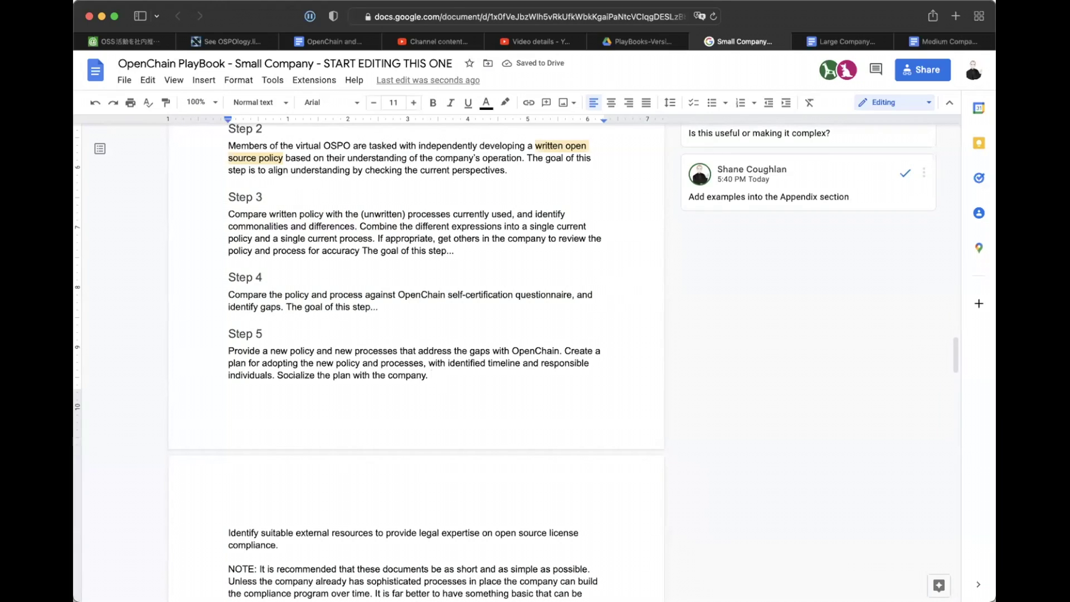
text(The goal of this step ..)
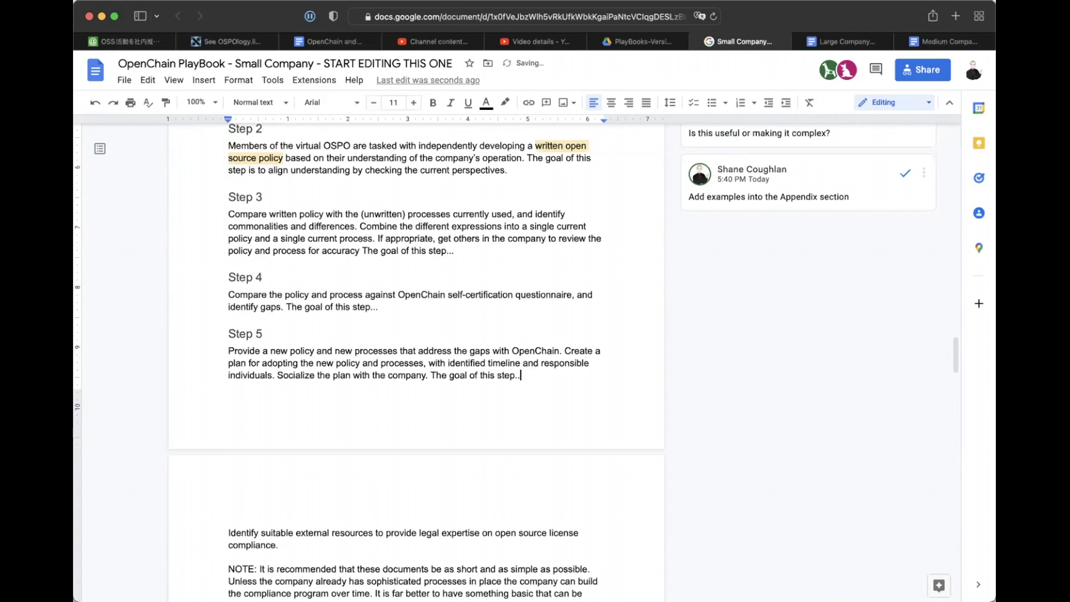
text(.)
Comment "Each step should have a single, clear goal" on the goal placeholder in the Step 1 paragraph.
scroll(495, 251, up, 5)
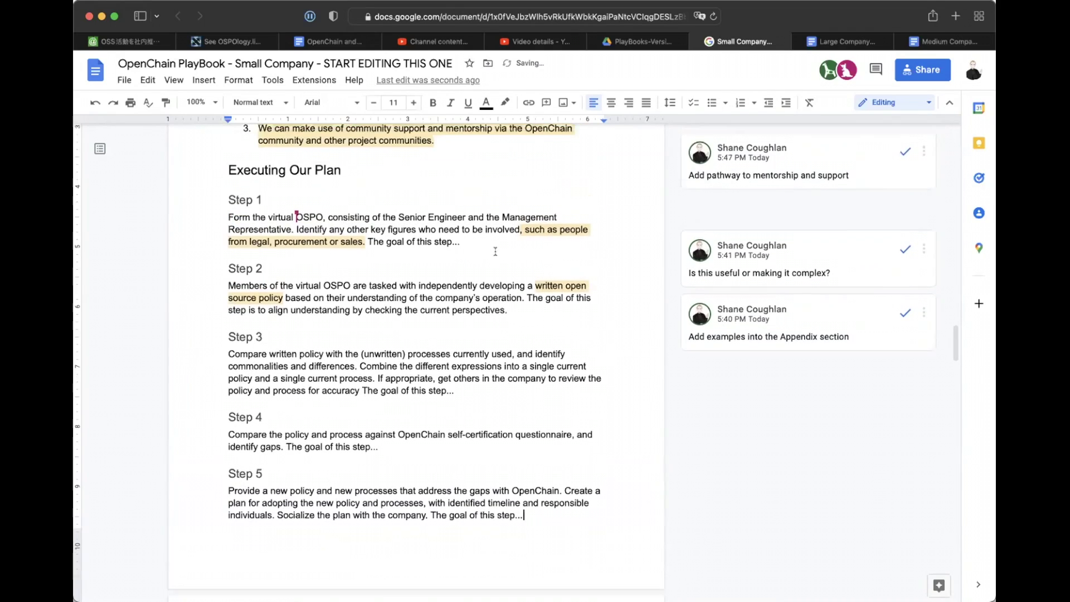
drag(367, 244, 481, 238)
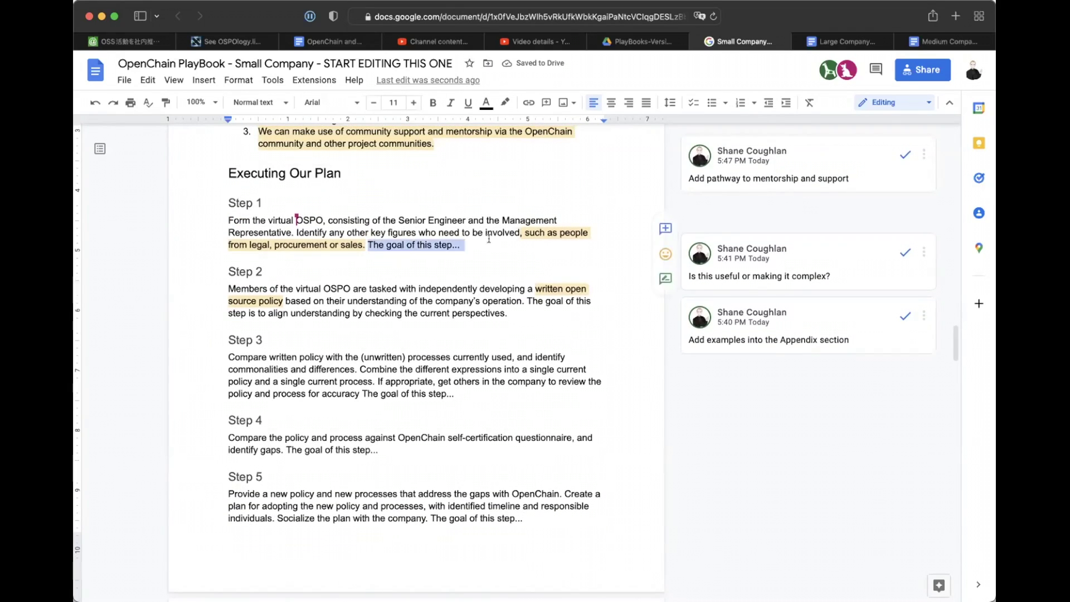
click(203, 80)
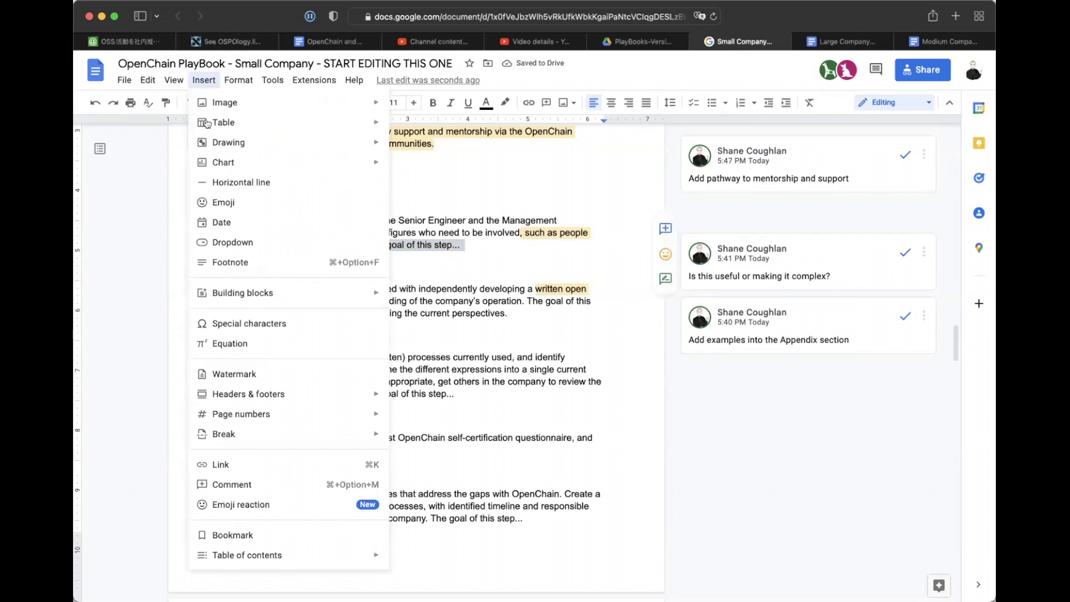
click(229, 483)
text(Each step)
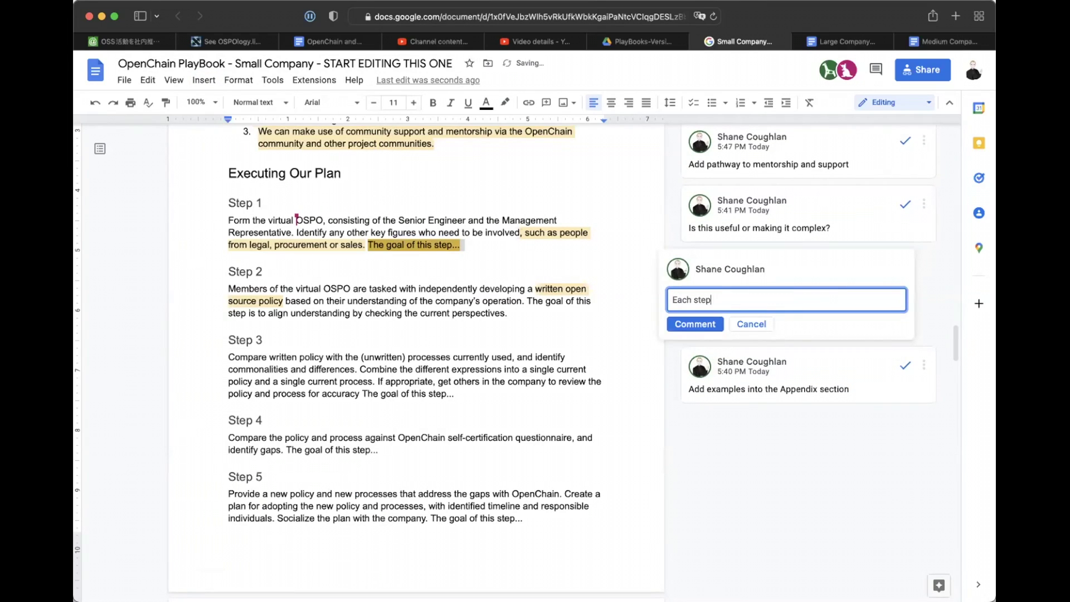
text( should have a single,)
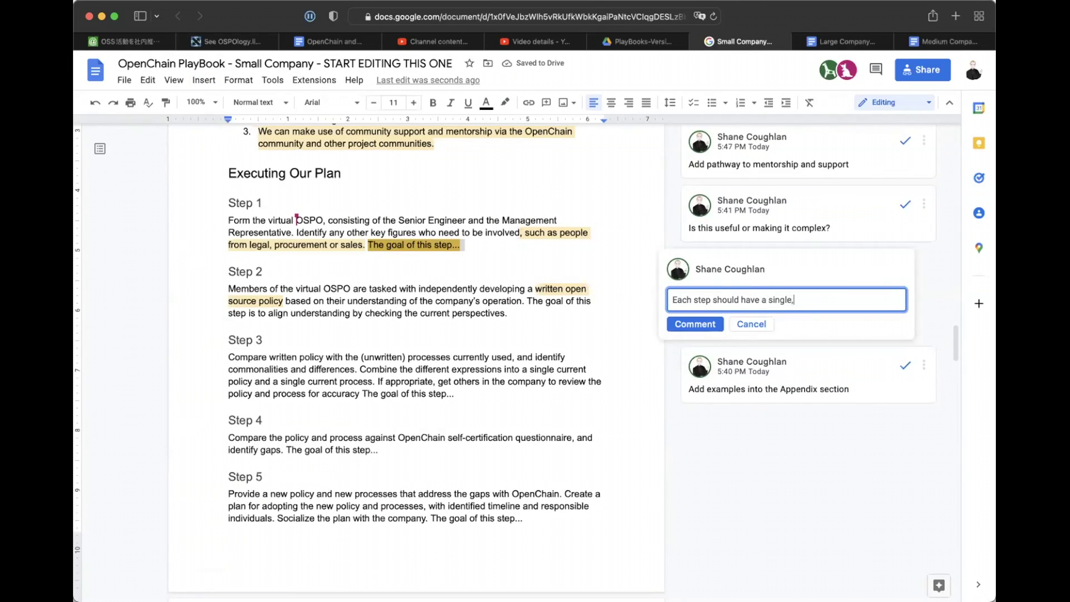
text( clear goal)
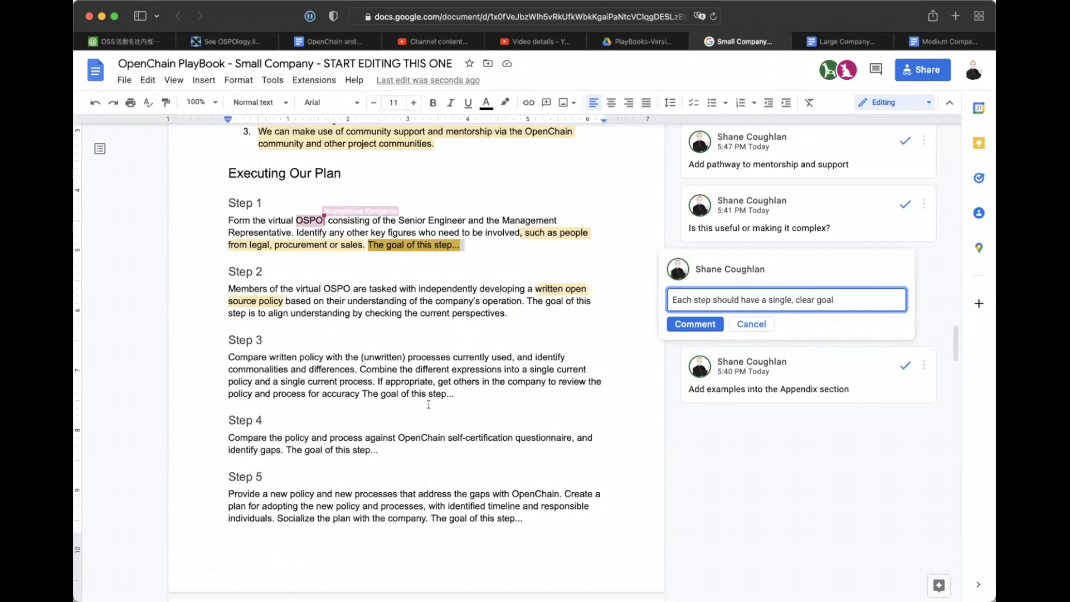
click(695, 325)
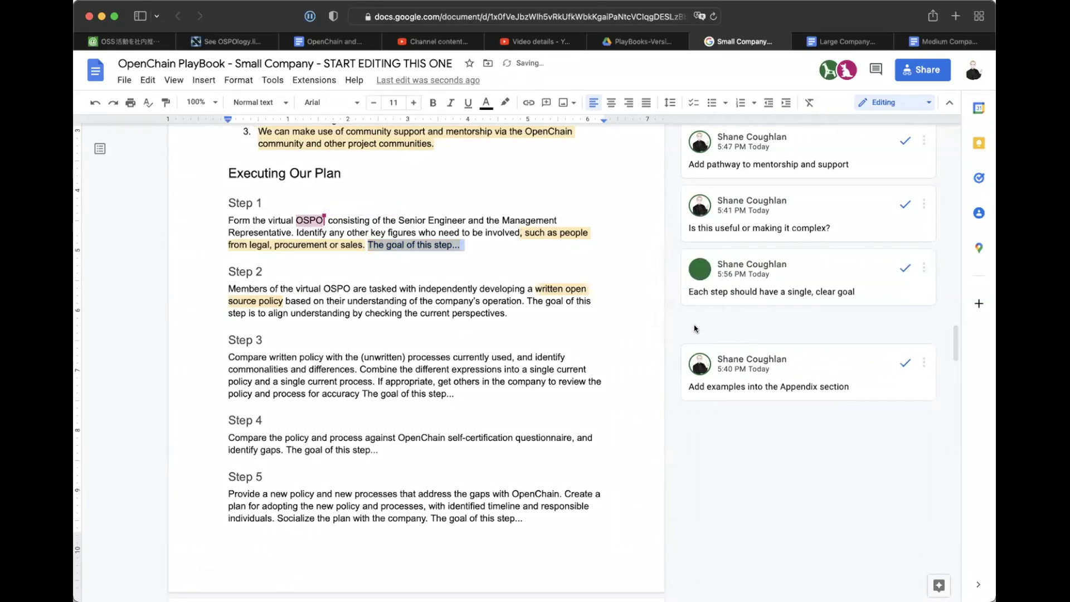
Search the document for "ospo" and go through its occurrences.
click(422, 265)
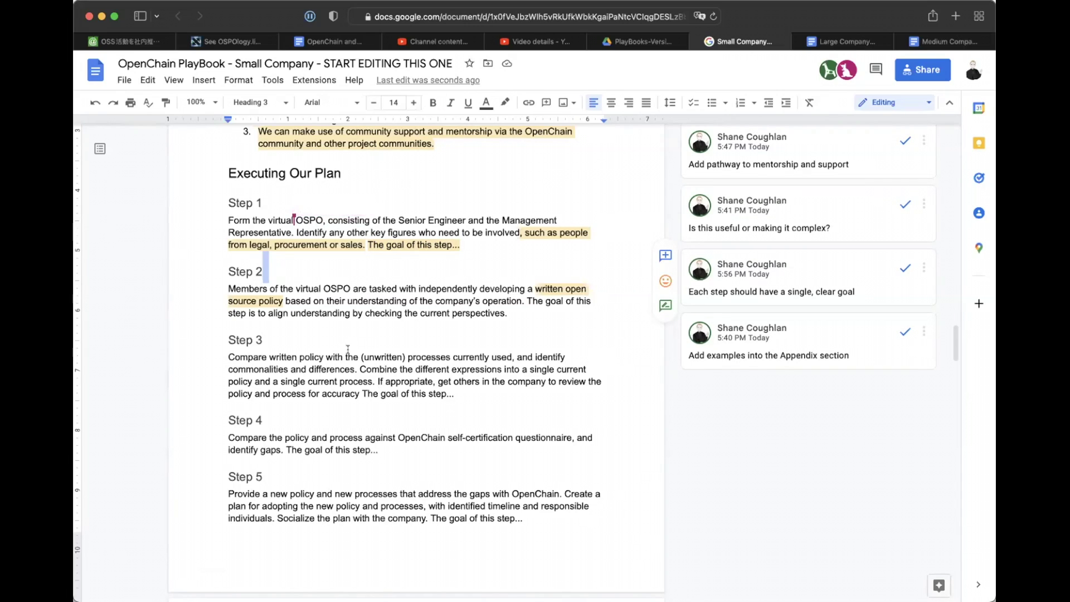
scroll(348, 349, up, 20)
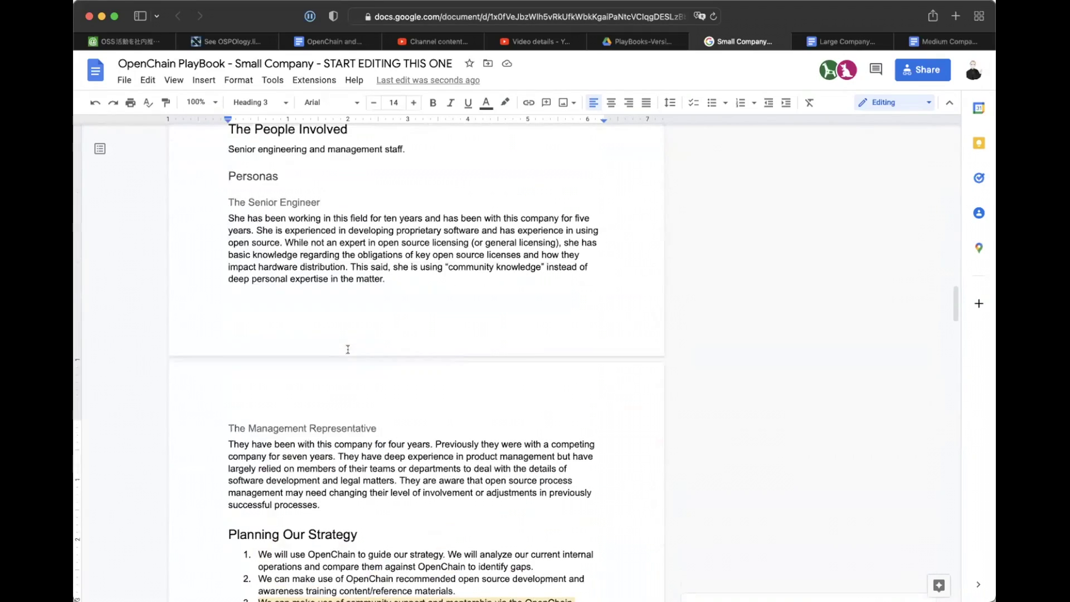
scroll(347, 348, up, 10)
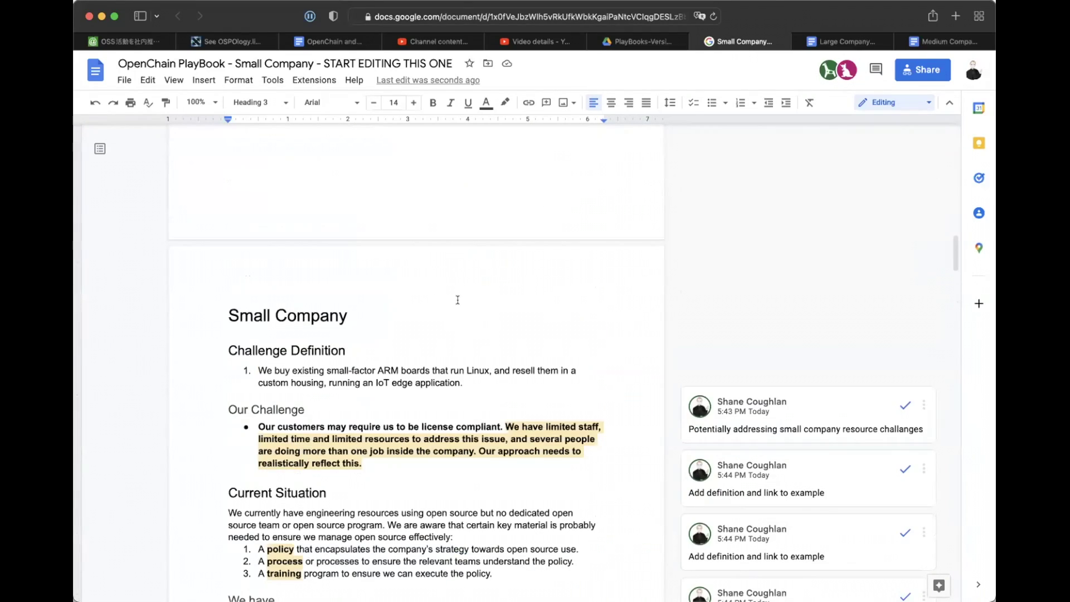
scroll(458, 300, down, 15)
click(148, 80)
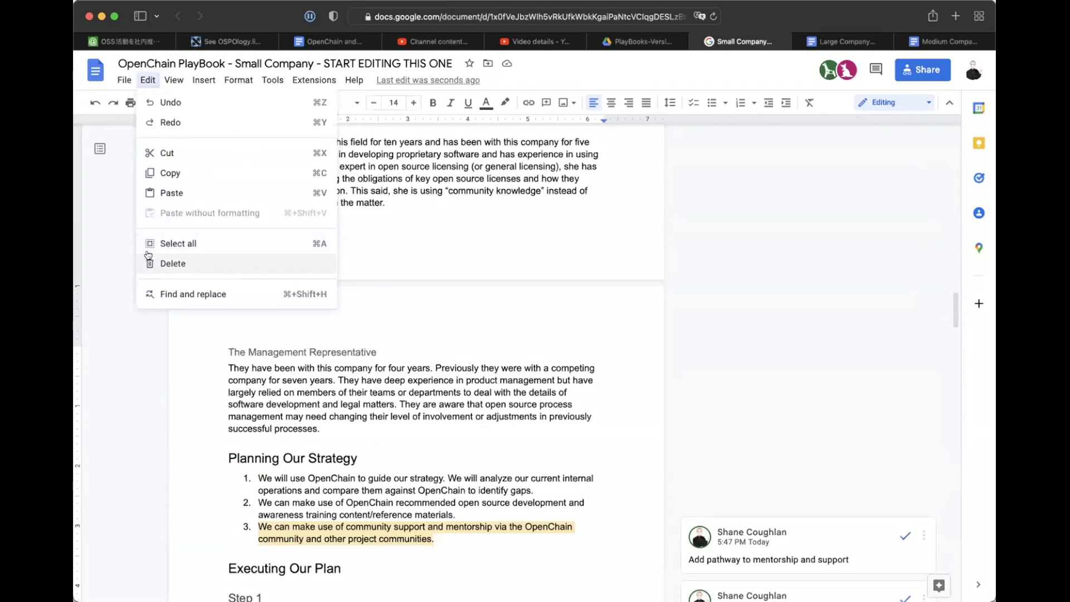
click(167, 293)
text(os)
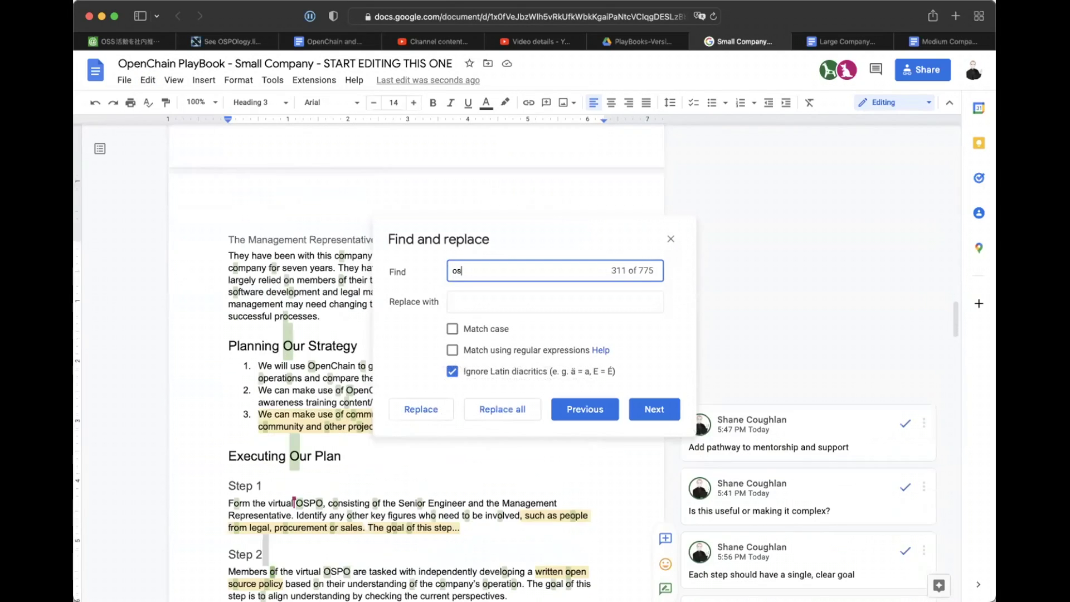
text(po)
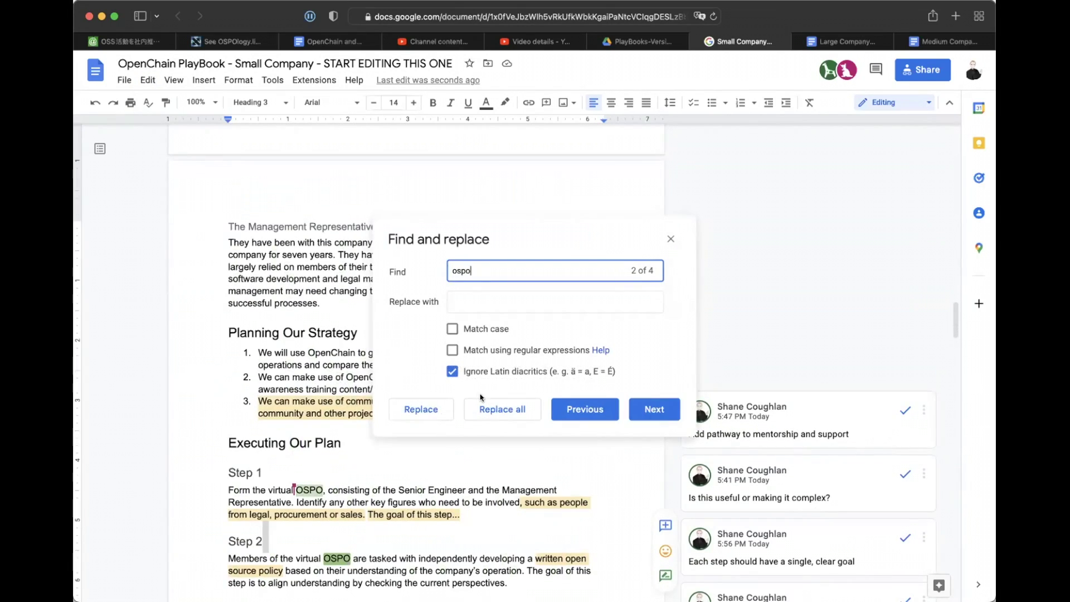
click(660, 412)
click(661, 412)
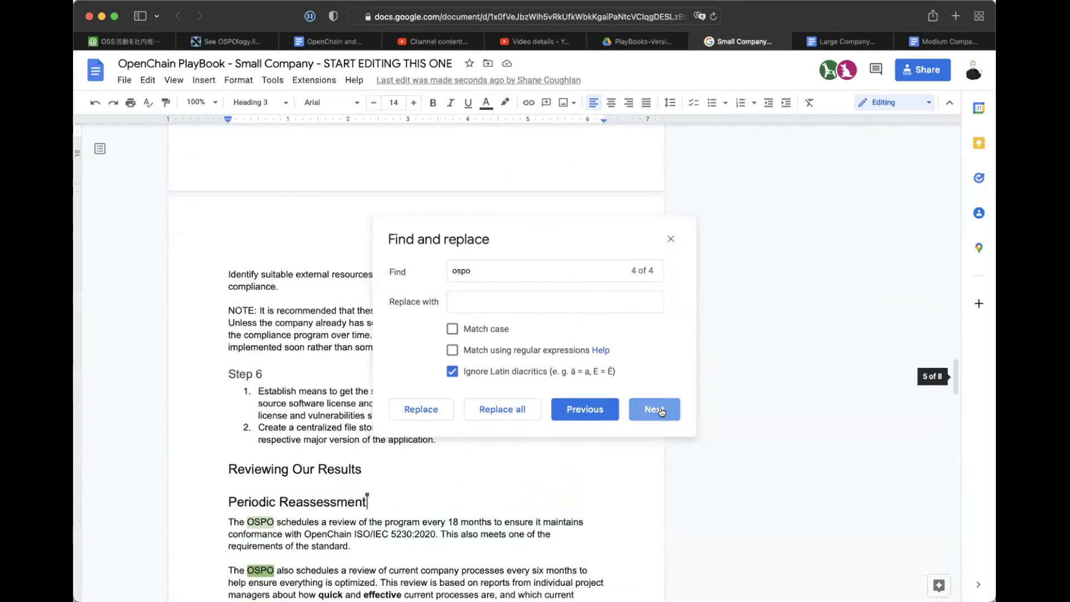
click(661, 412)
click(662, 412)
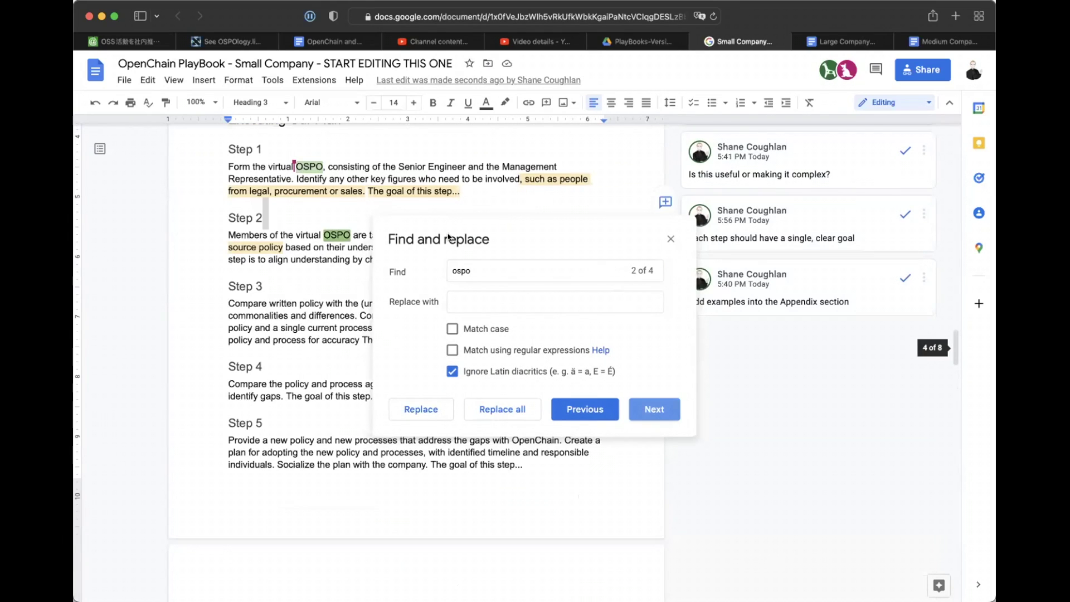
key(Escape)
Replace "the" with "a" before "virtual" in the opening sentence of Step 1.
scroll(448, 223, up, 5)
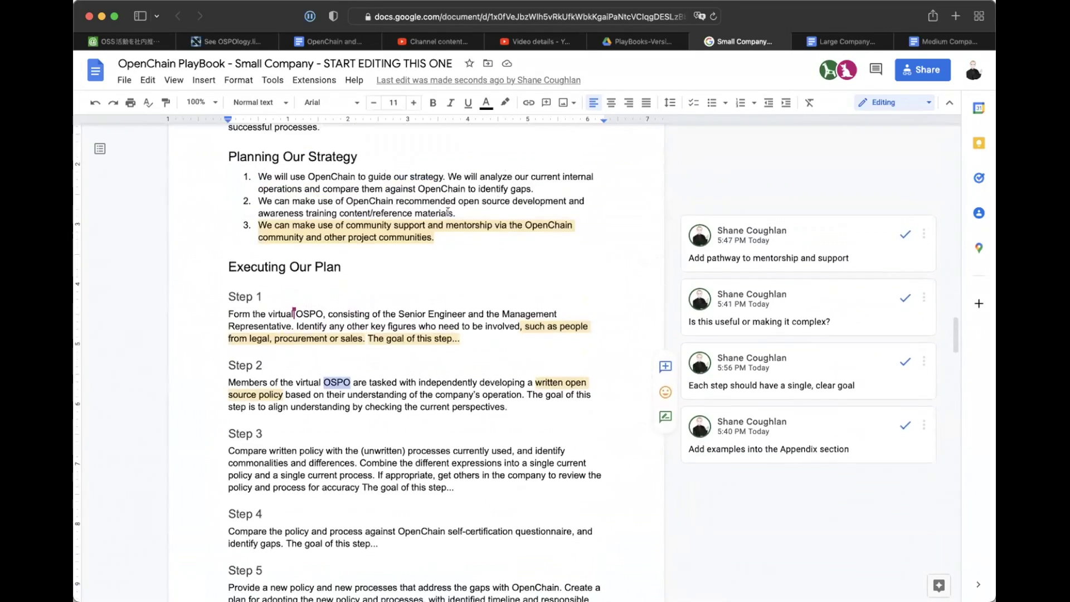
scroll(448, 211, up, 1)
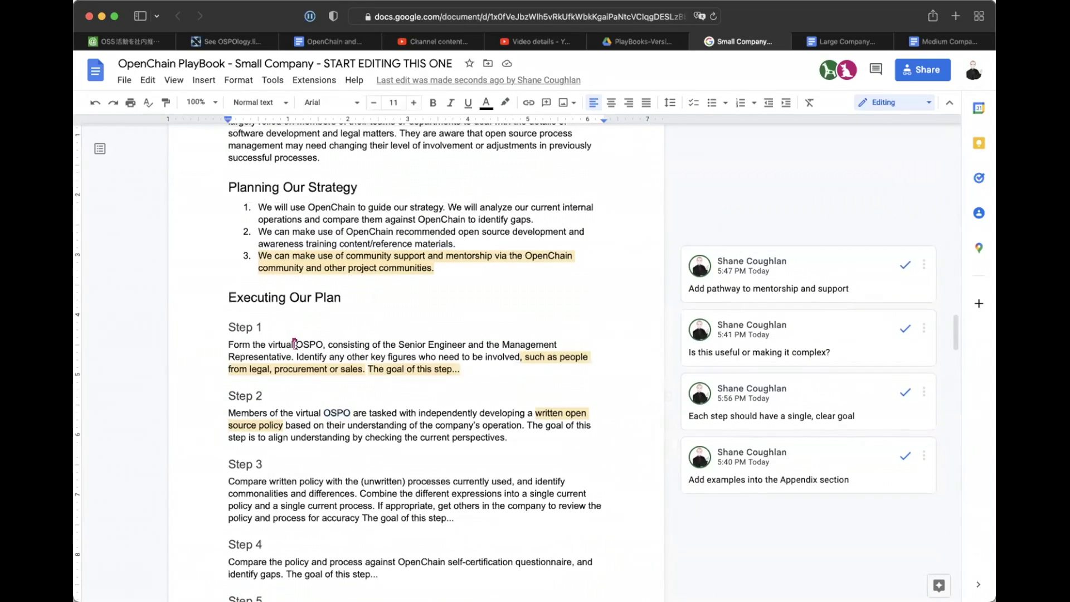
double_click(258, 343)
text(a)
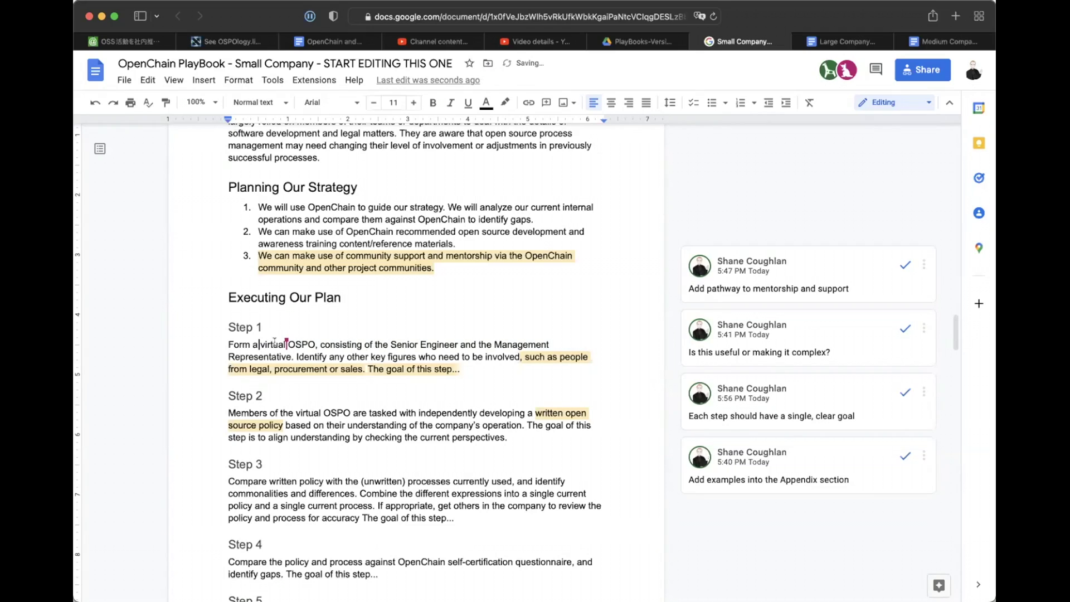
Expand "OSPO" in the Step 1 paragraph to "Open Source Program Office (OSPO)", followed by a comma.
click(287, 342)
text(Open S)
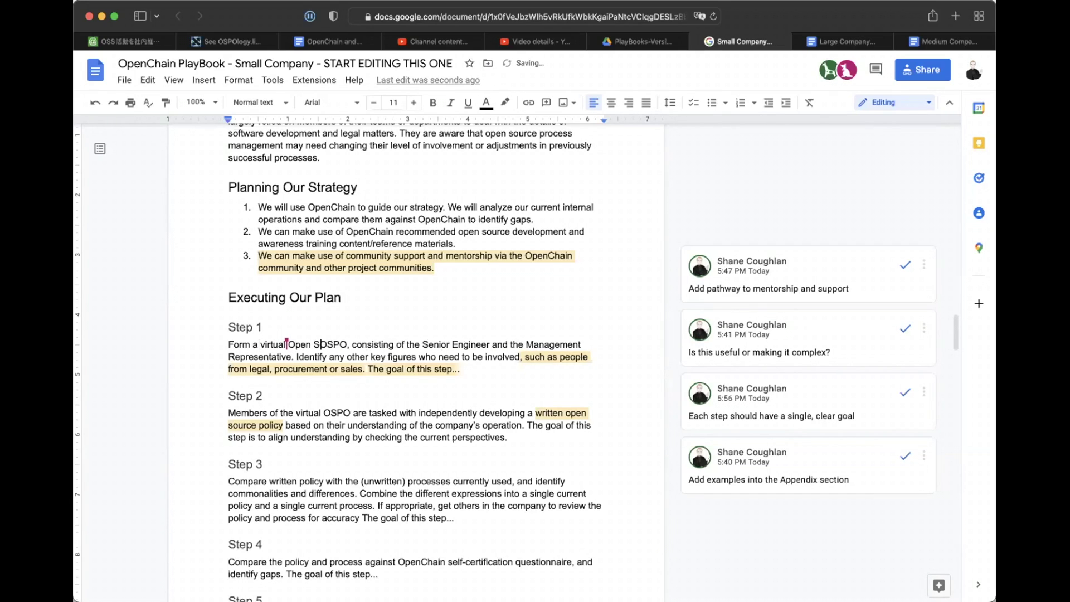
text(ource Program Offi)
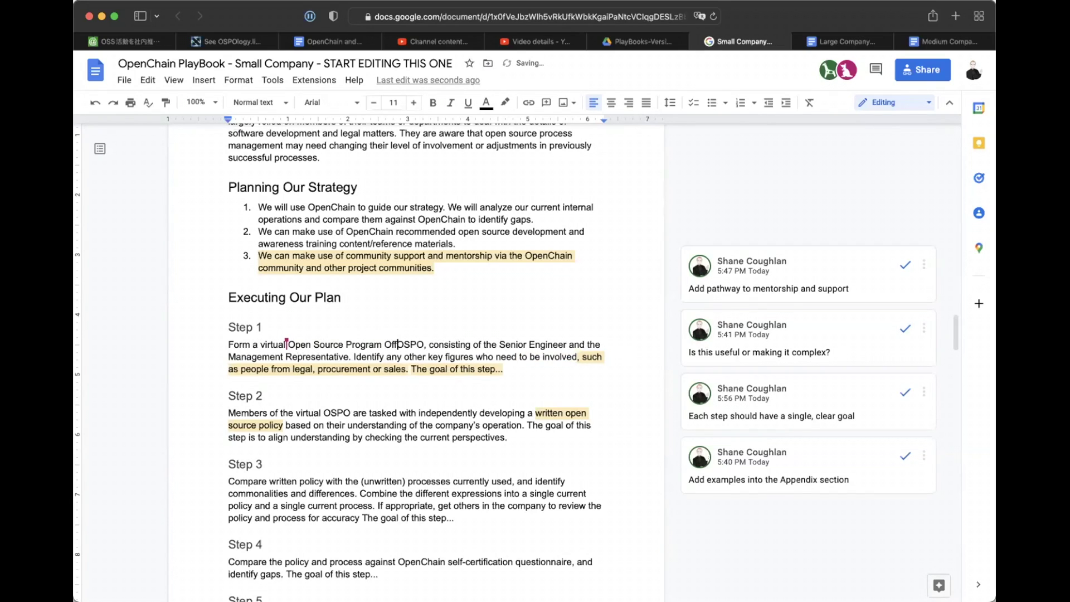
text(ce ()
key(Right)
key(Right)
key(Right)
key(Right)
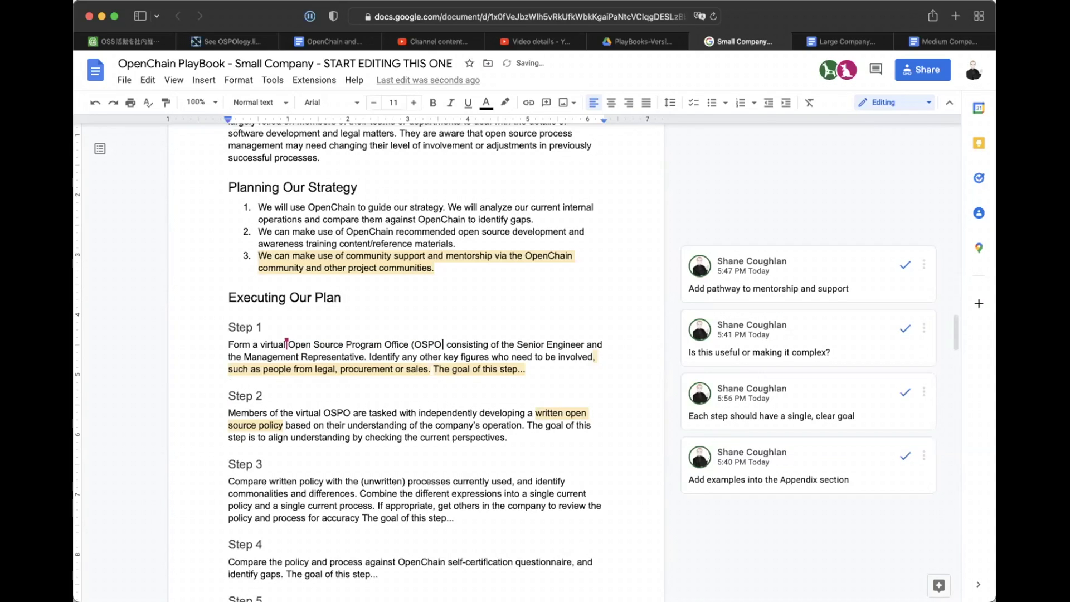
text())
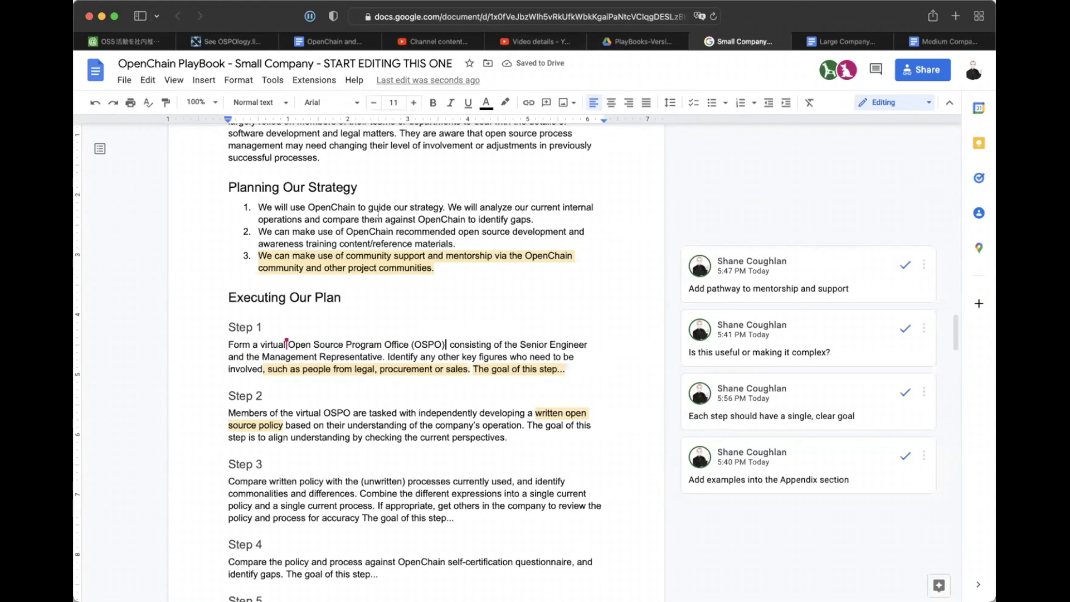
text(,)
Comment "Add definition" on "Open Source Program Office (OSPO)" in the Step 1 paragraph.
drag(287, 344, 445, 345)
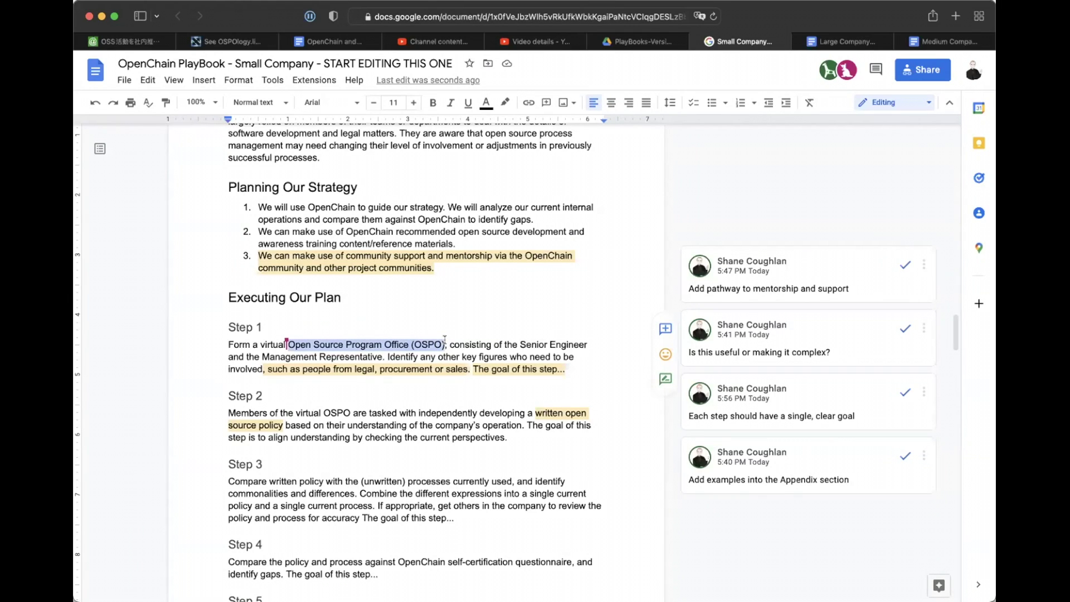
click(203, 79)
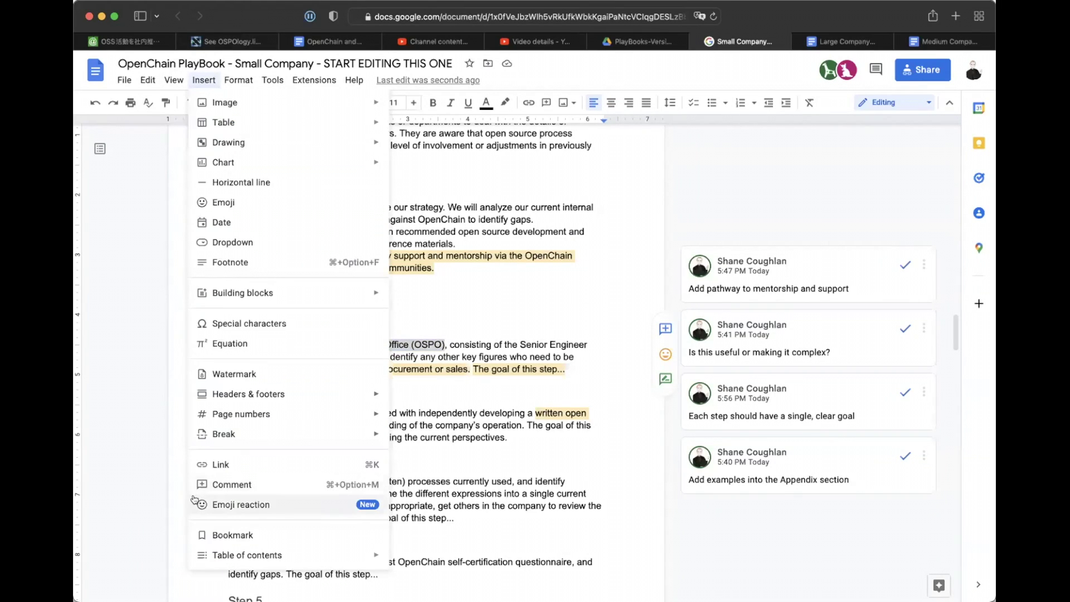
click(204, 485)
text(Add )
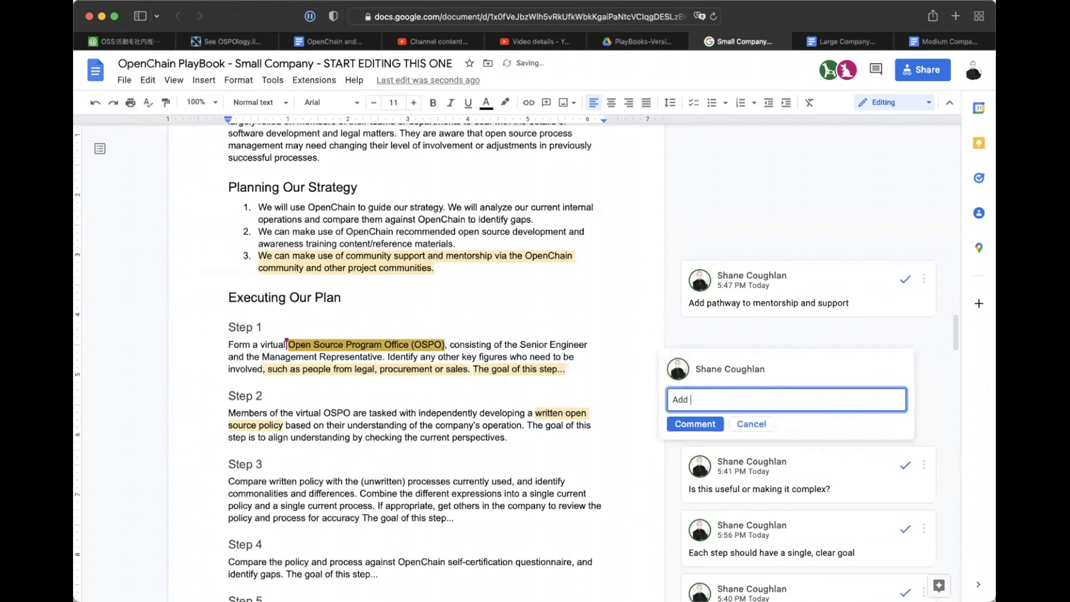
text(definition)
click(718, 425)
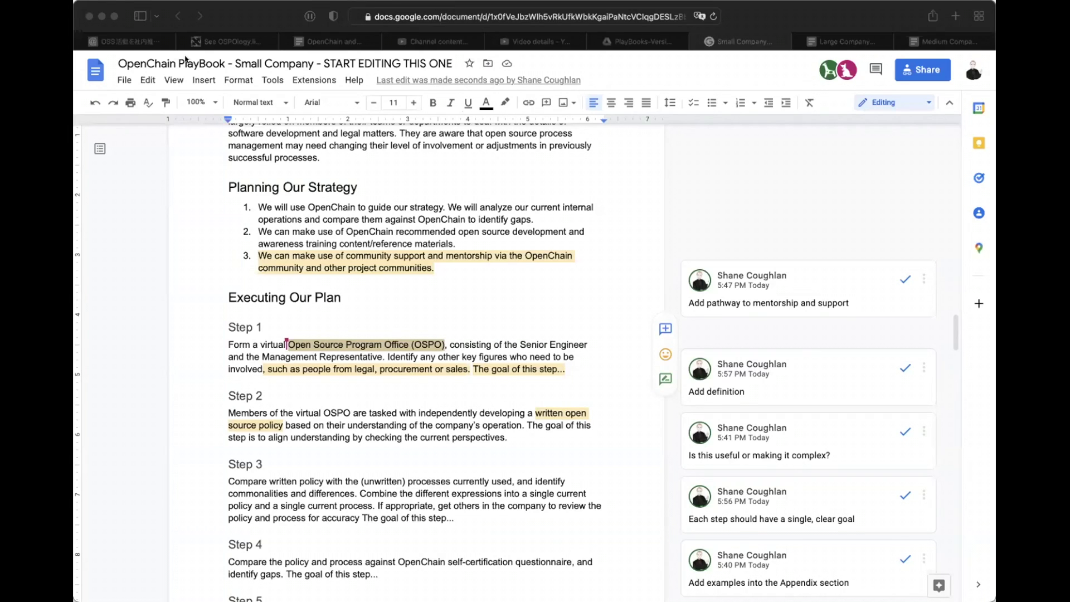
click(383, 346)
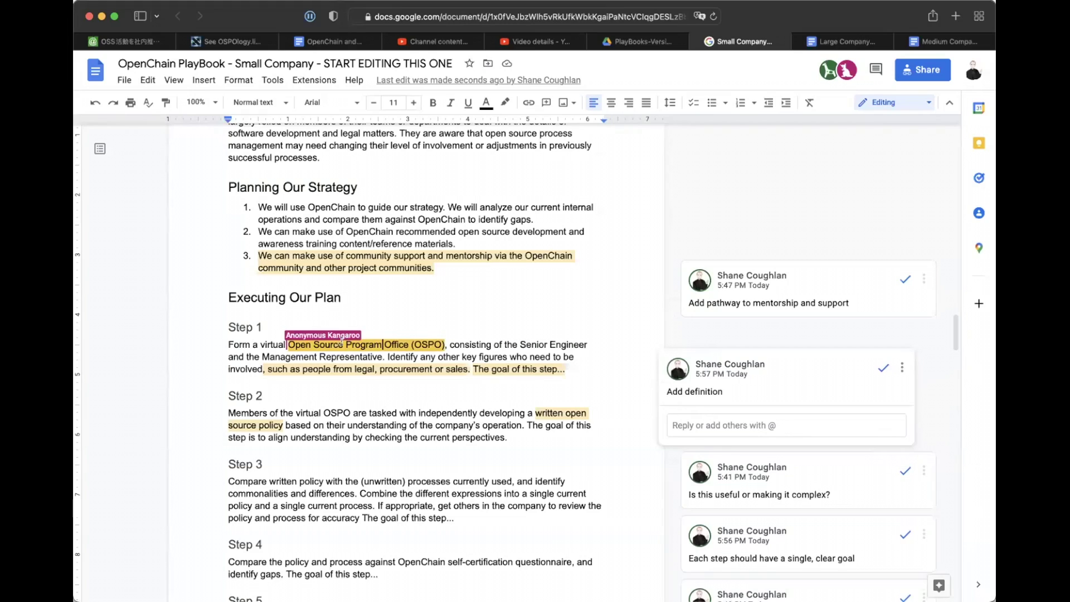
drag(287, 345, 440, 342)
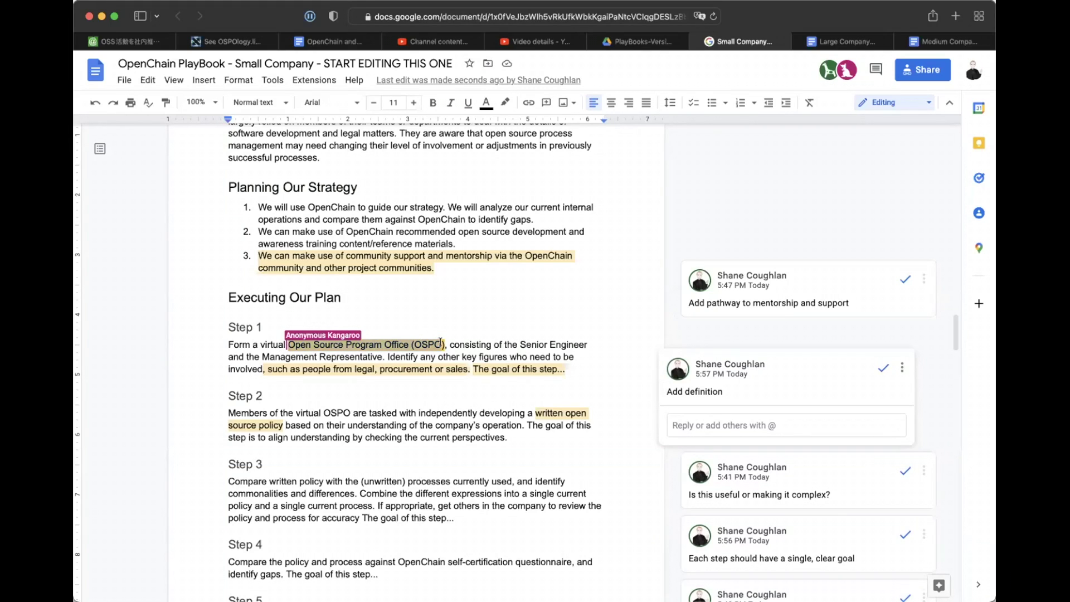
click(527, 102)
text(https://github.com/todogroup/ospodefinition.org)
click(618, 377)
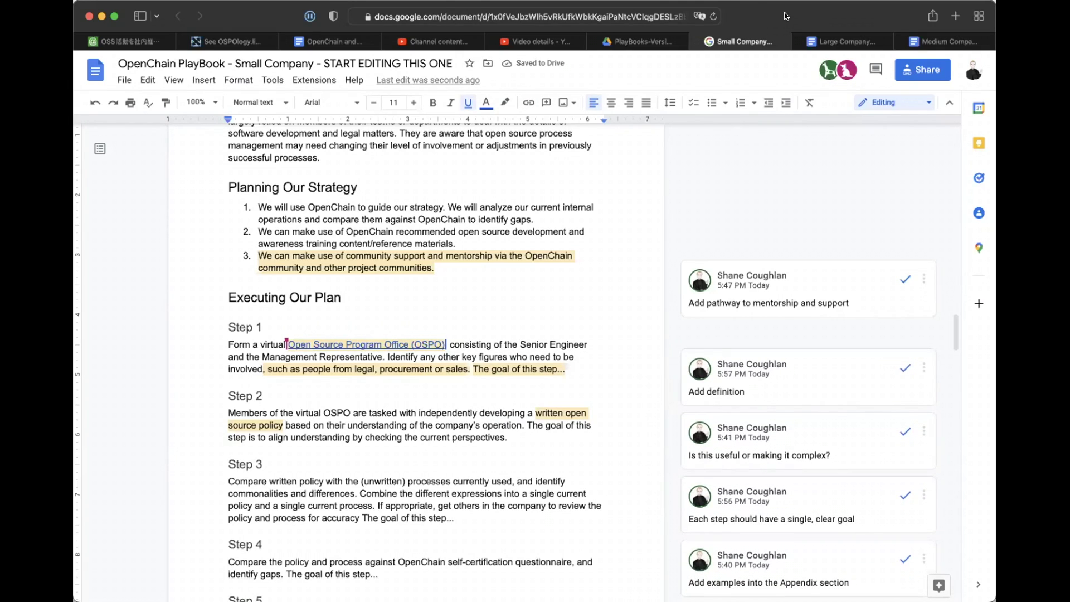
Reply "Done" to the "Add definition" comment and mark the comment as resolved.
click(787, 368)
click(780, 425)
text(Done)
click(686, 449)
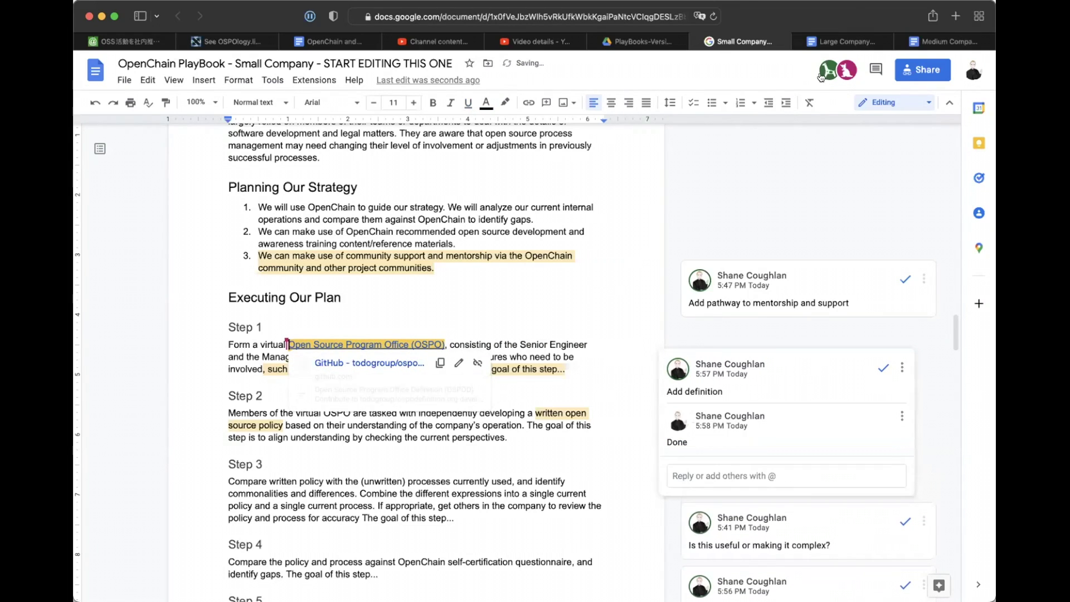
click(883, 368)
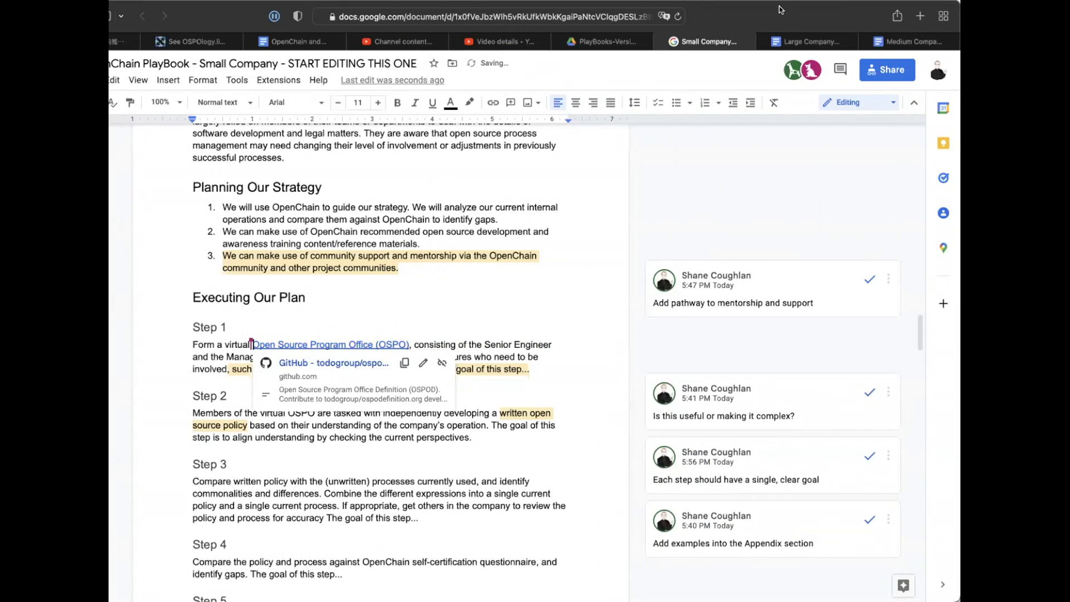
click(513, 305)
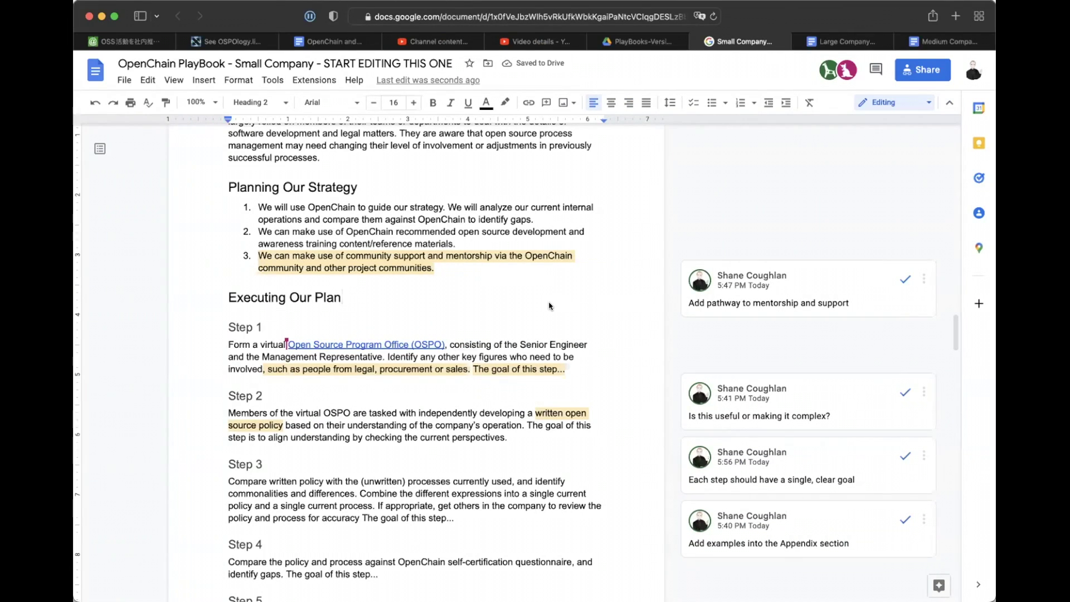
click(488, 344)
scroll(488, 344, down, 2)
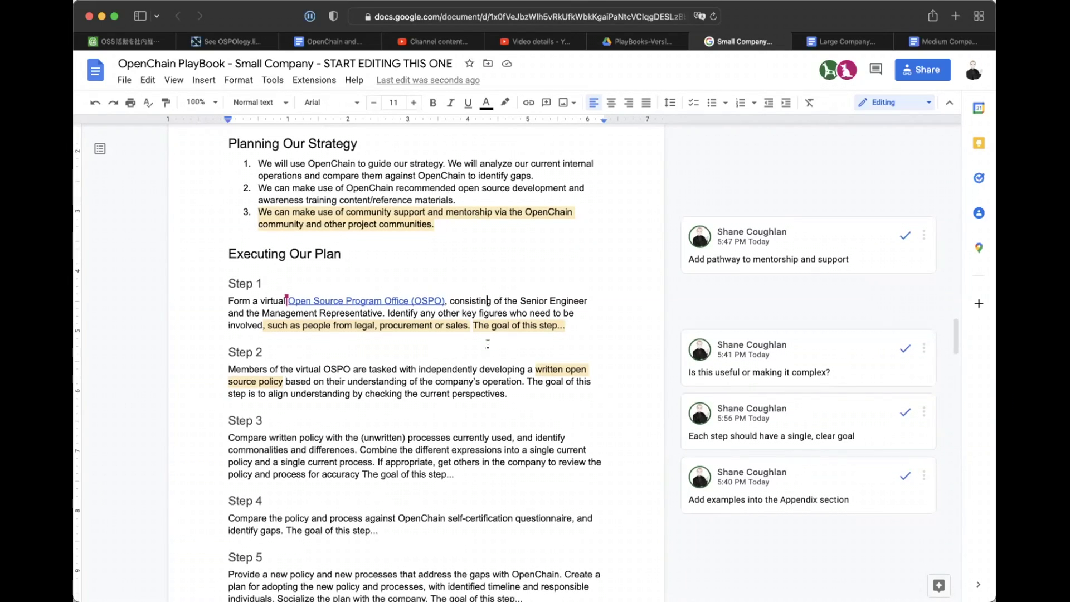
Read through the steps of the "Executing Our Plan" section, from Step 1 down to Step 6.
scroll(487, 344, down, 2)
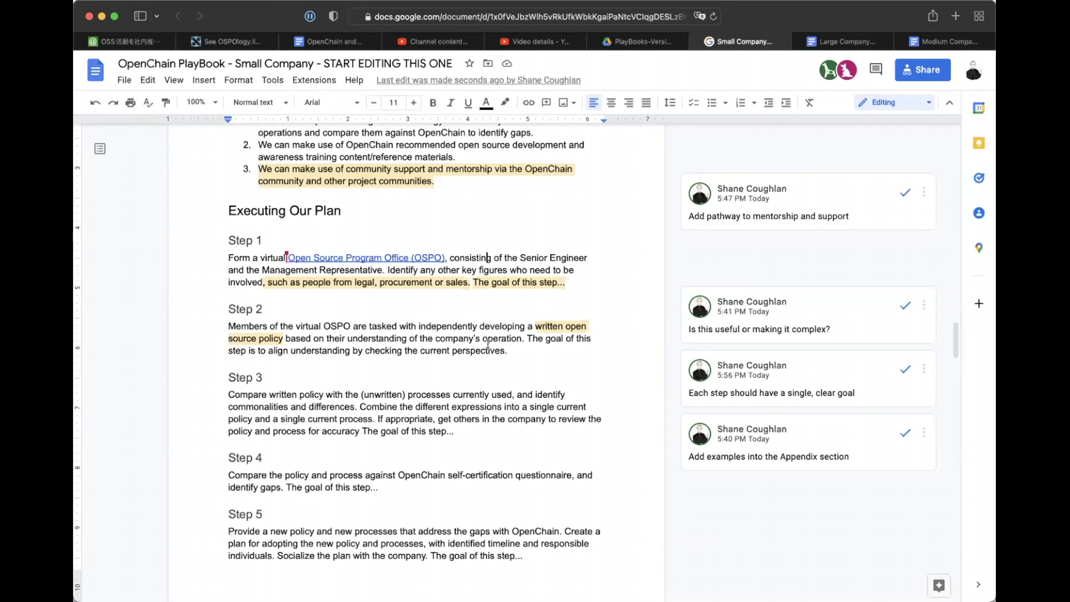
scroll(474, 428, down, 3)
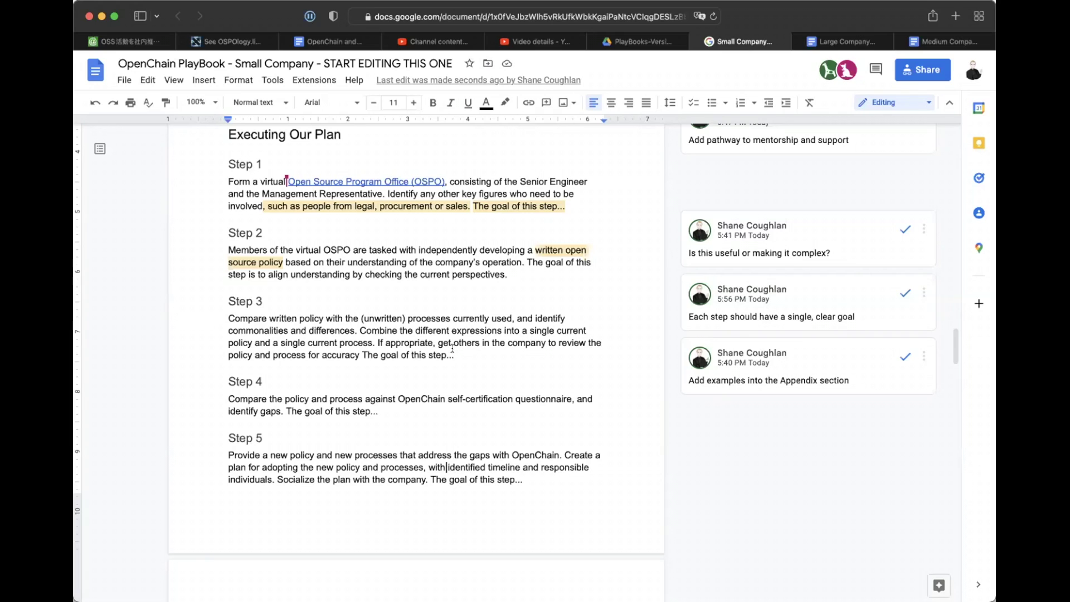
scroll(383, 264, down, 5)
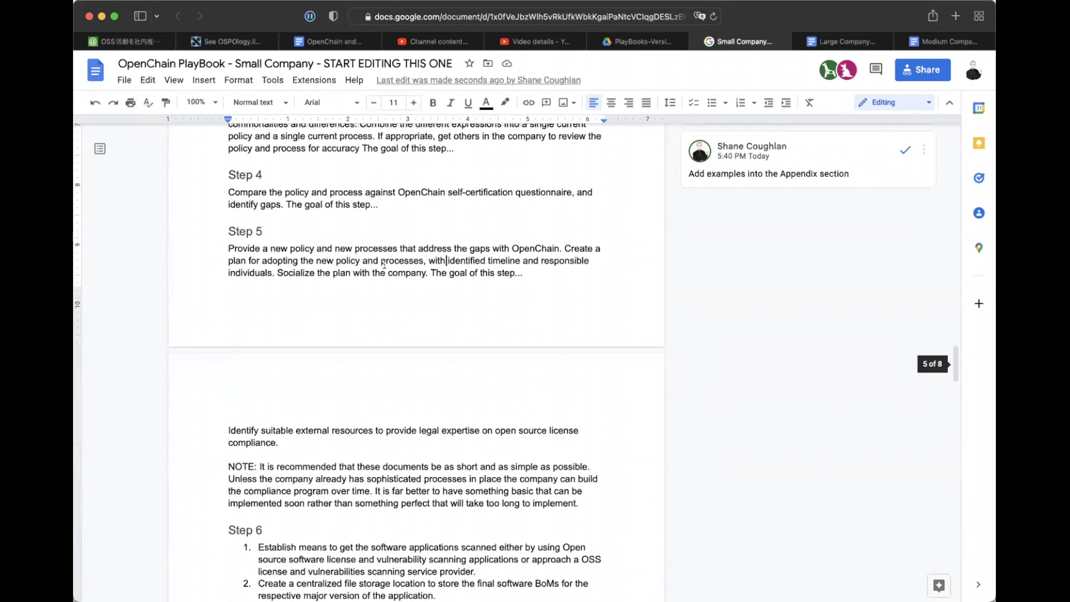
scroll(383, 264, down, 5)
scroll(383, 264, up, 10)
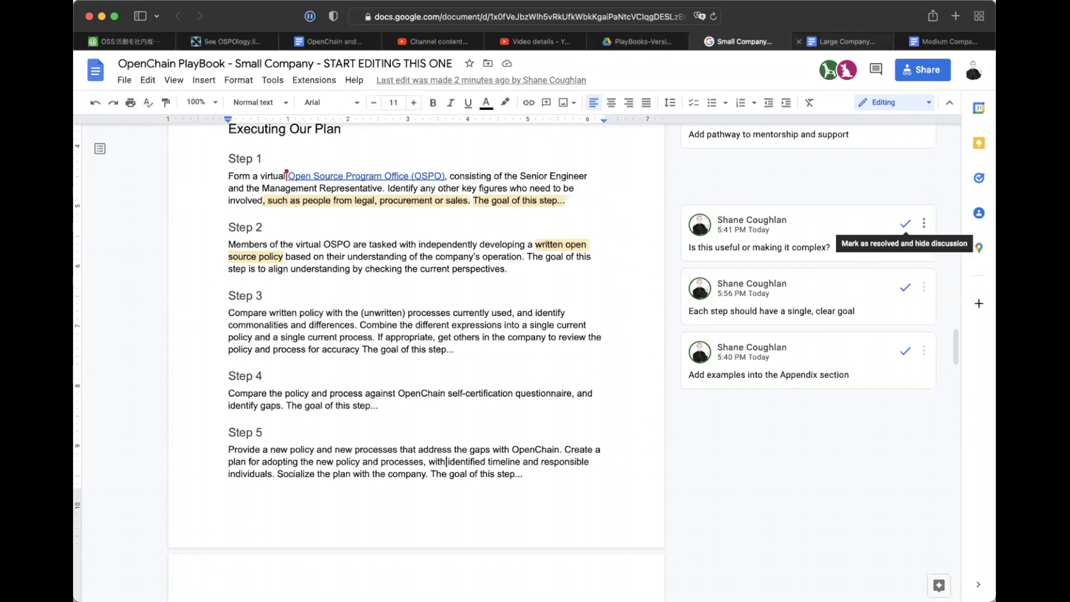
key(super+Tab)
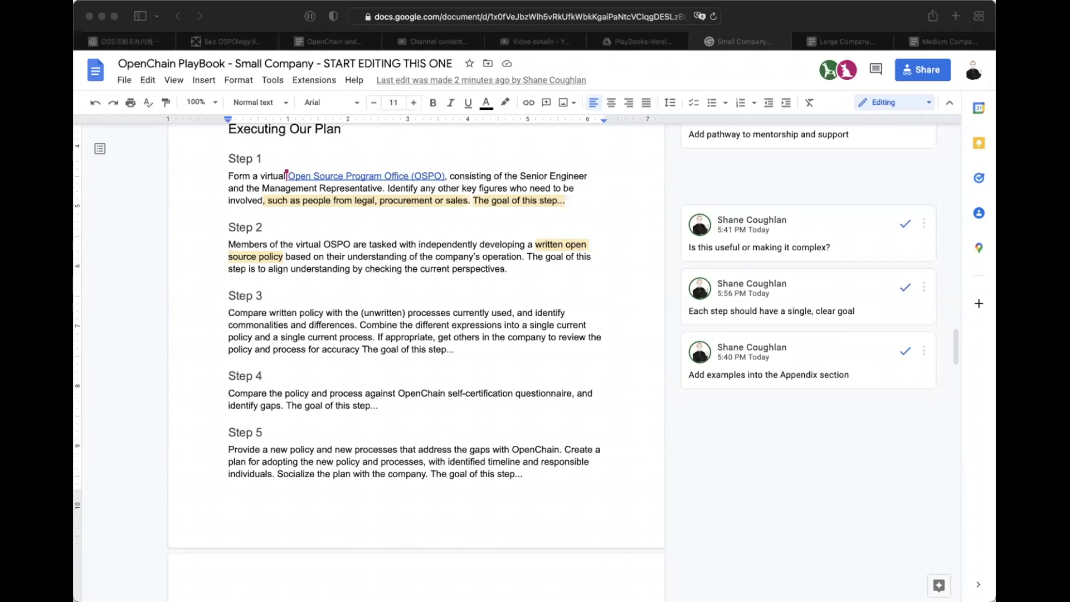
click(447, 461)
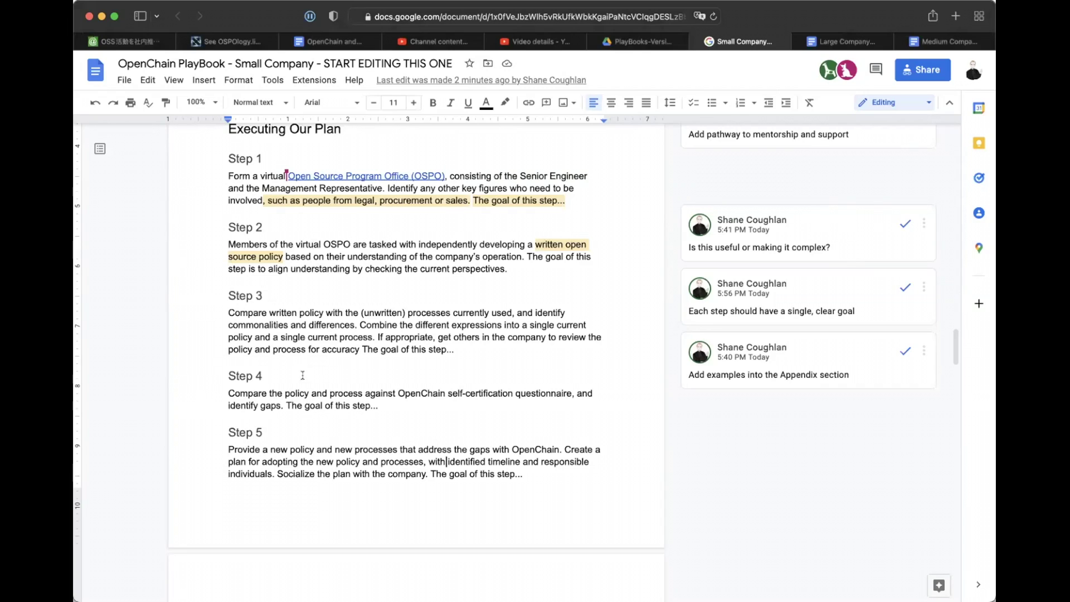
click(500, 351)
Reword the opening of the Step 2 paragraph to "Members of the virtual OSPO independently develop written open source policies".
drag(352, 244, 417, 244)
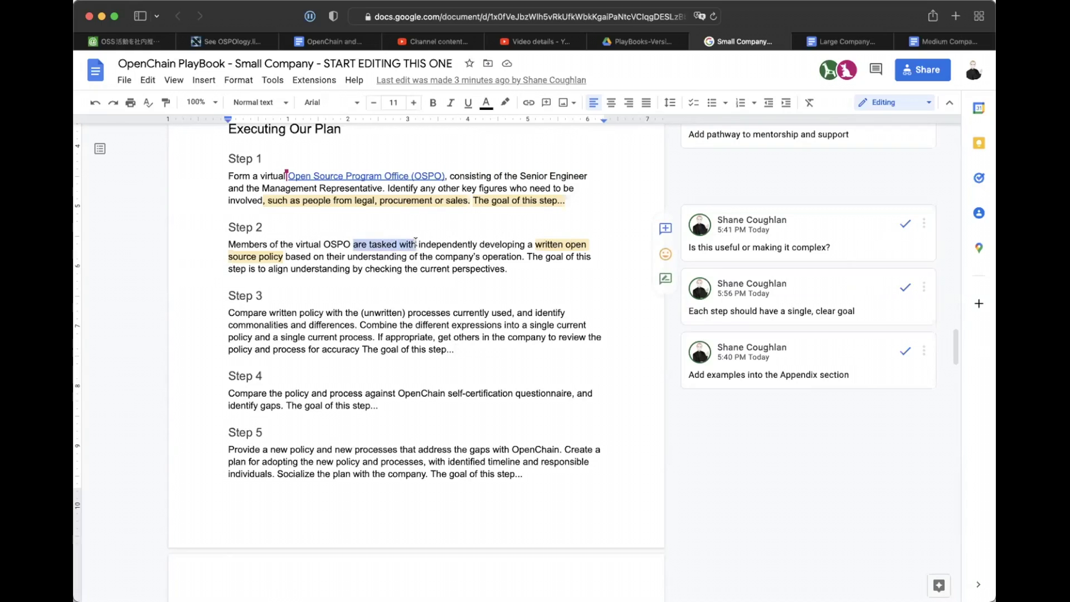
key(BackSpace)
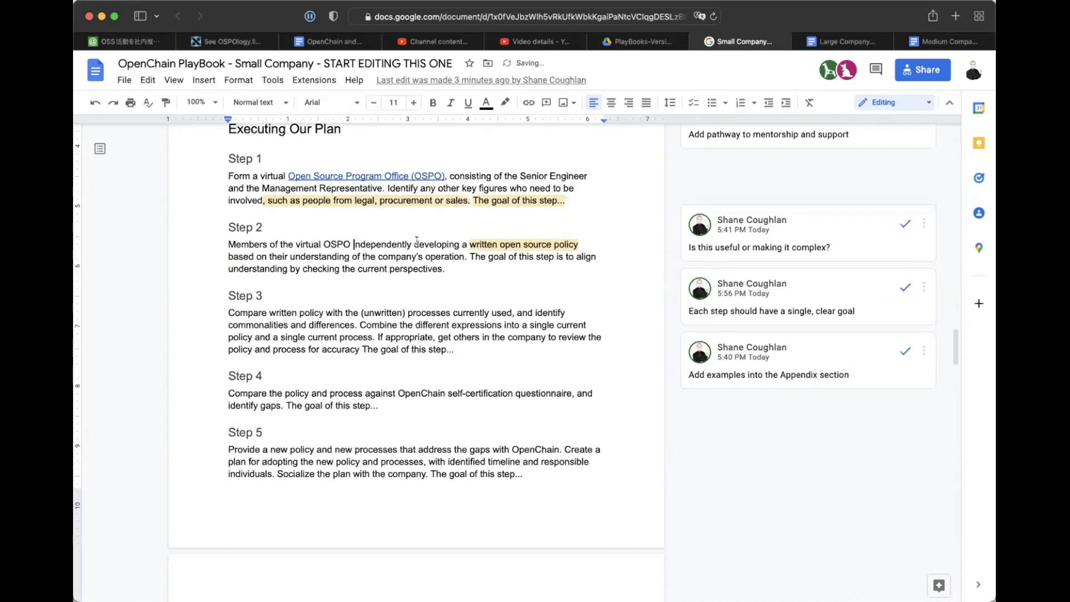
click(456, 245)
click(438, 227)
click(453, 245)
key(BackSpace)
click(455, 246)
key(BackSpace)
key(BackSpace)
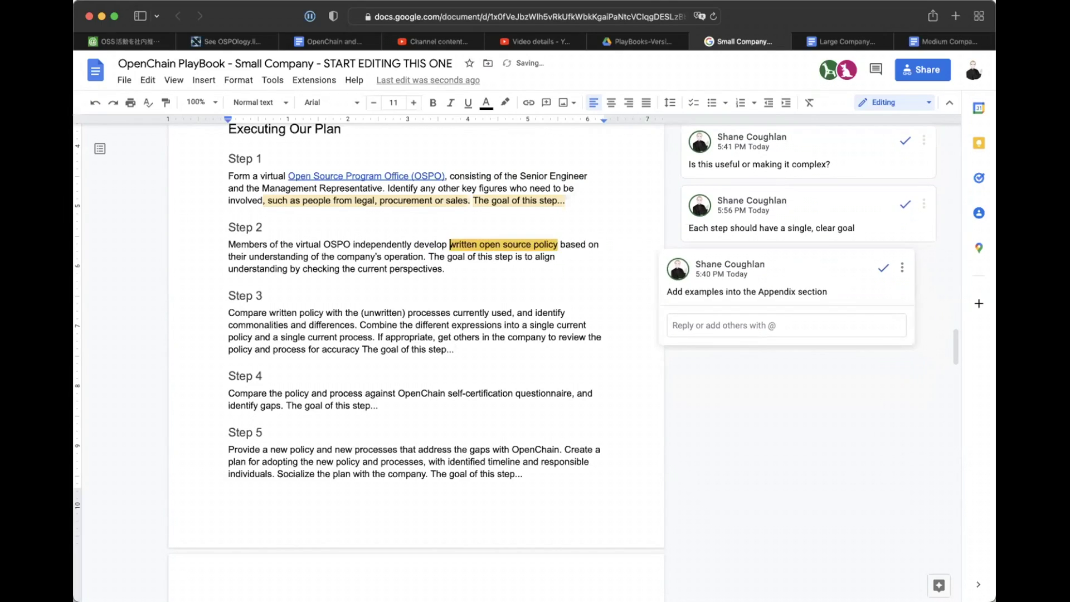
click(557, 244)
key(BackSpace)
text(ies)
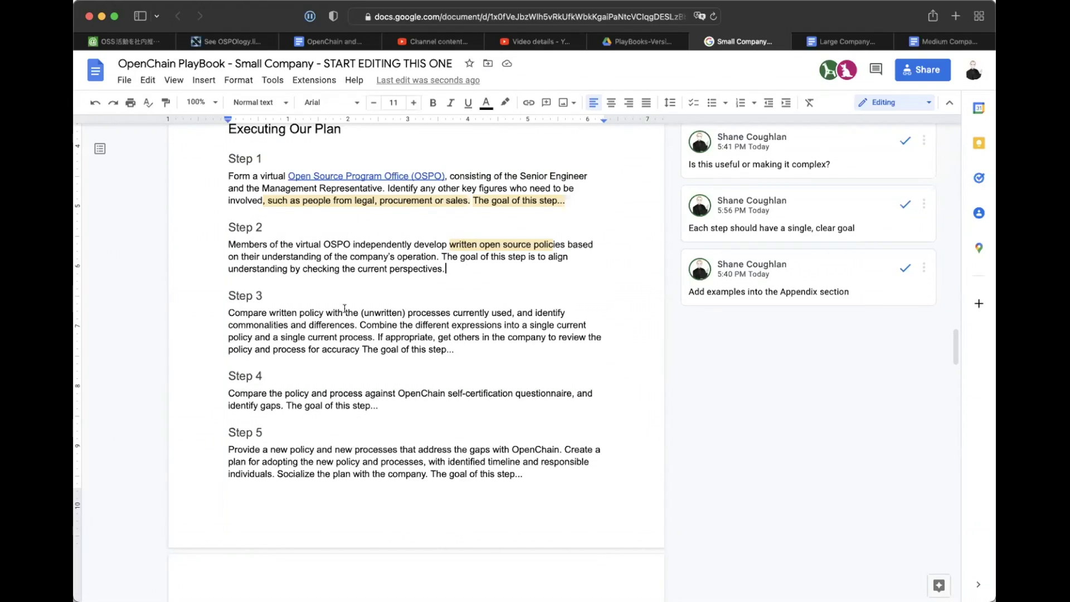
Begin the Step 3 paragraph with a new sentence: "Compare the different written policies to understand perspectives".
click(358, 324)
drag(357, 323, 492, 324)
click(359, 324)
click(228, 311)
text(Compare the )
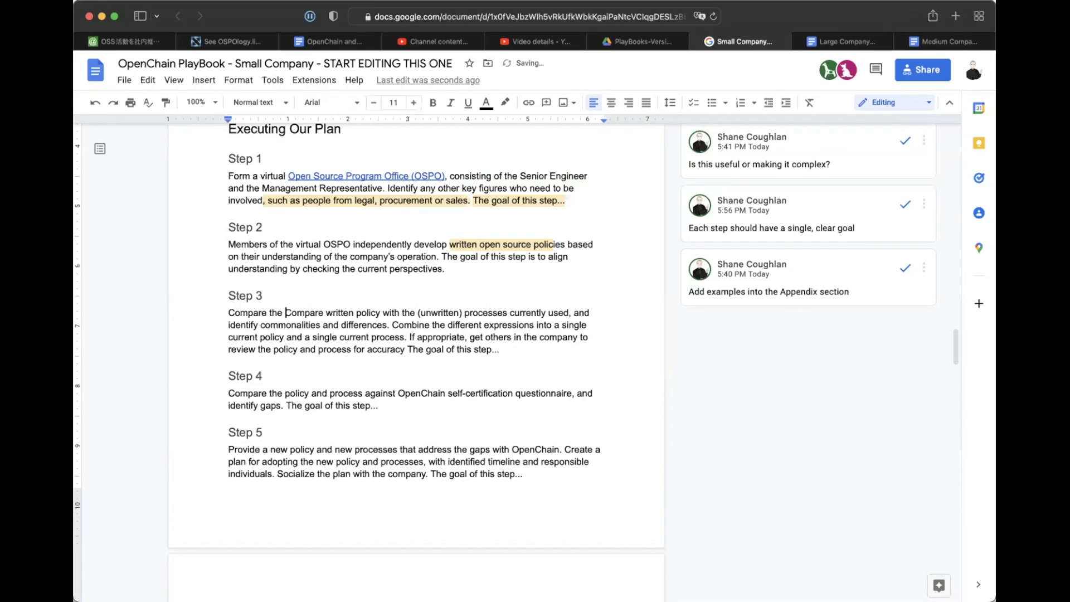
text(different )
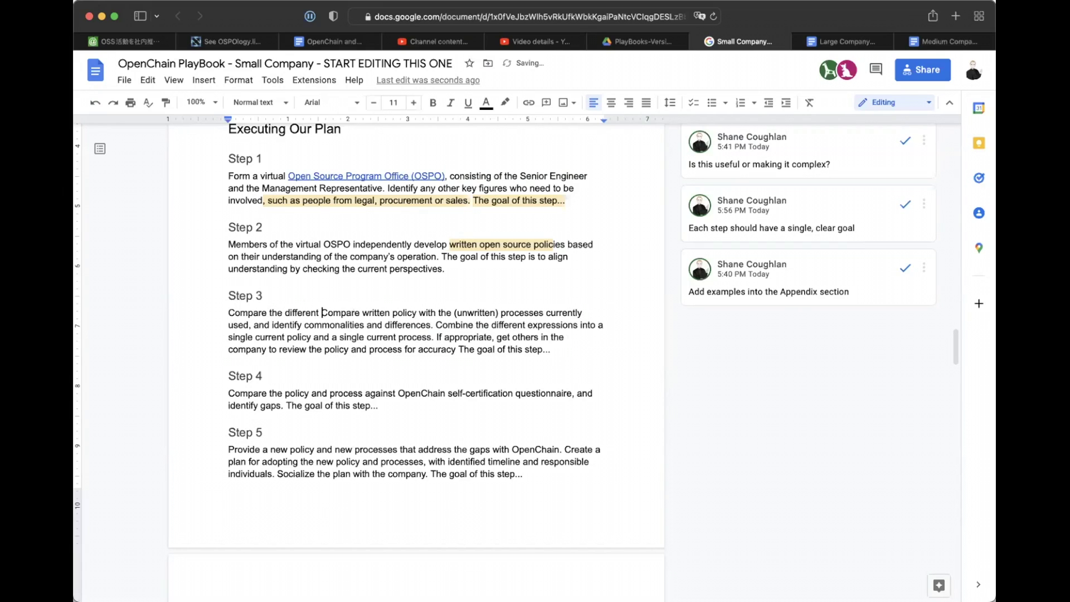
text(written pol)
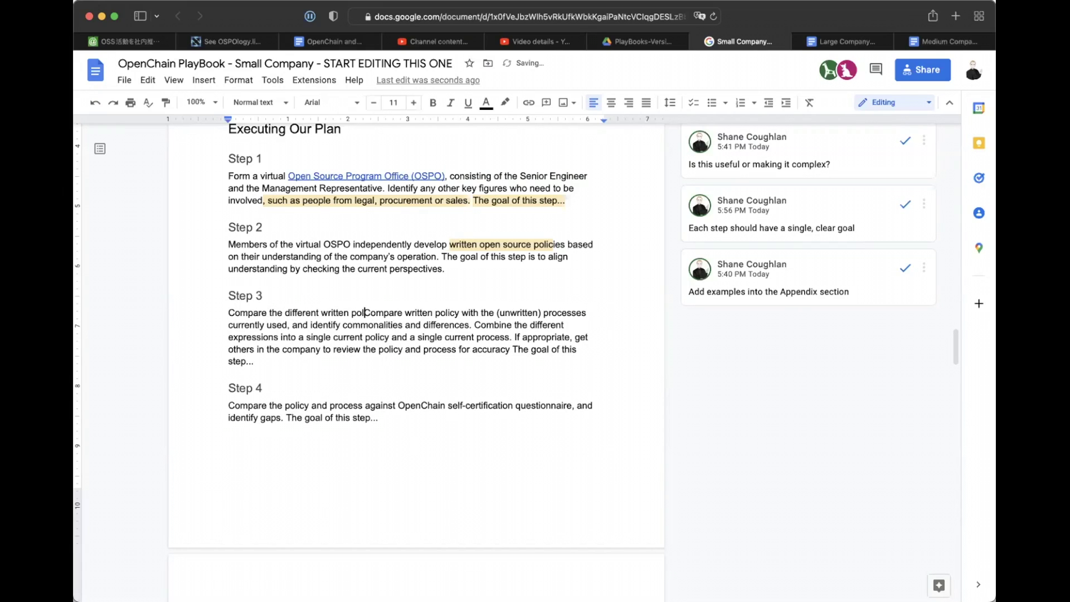
text(icies to under)
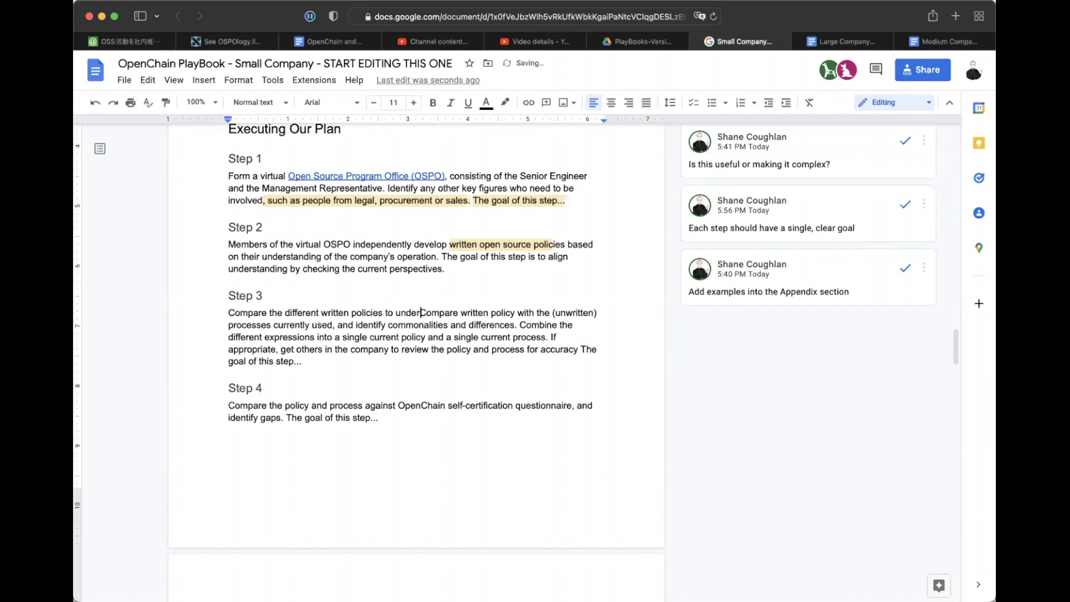
text(stand perspexctives)
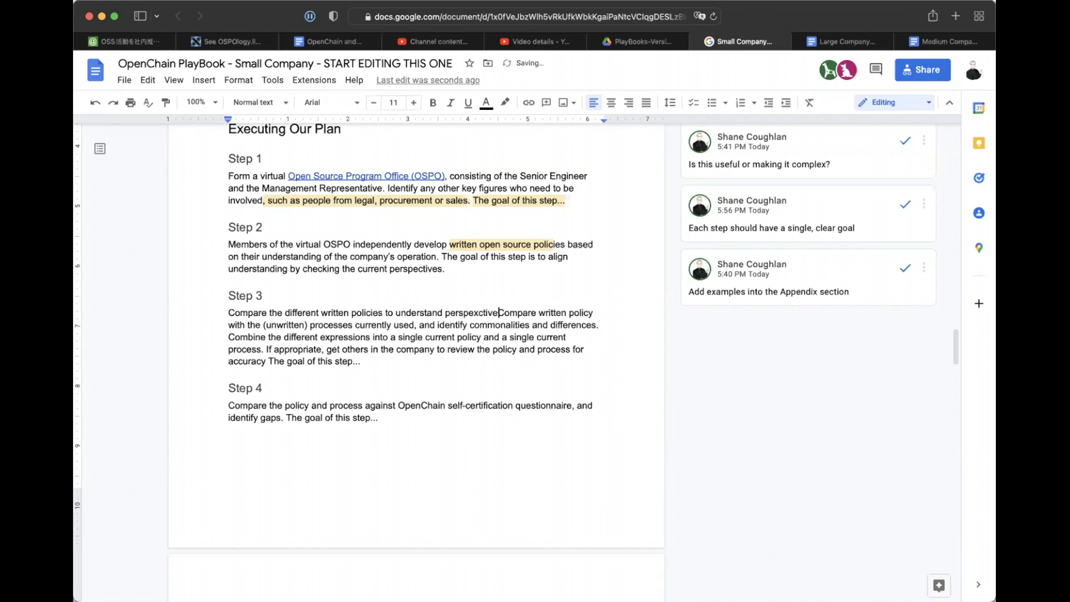
key(BackSpace)
key(BackSpace)
key(BackSpace)
key(BackSpace)
key(BackSpace)
key(BackSpace)
key(BackSpace)
text(ctive)
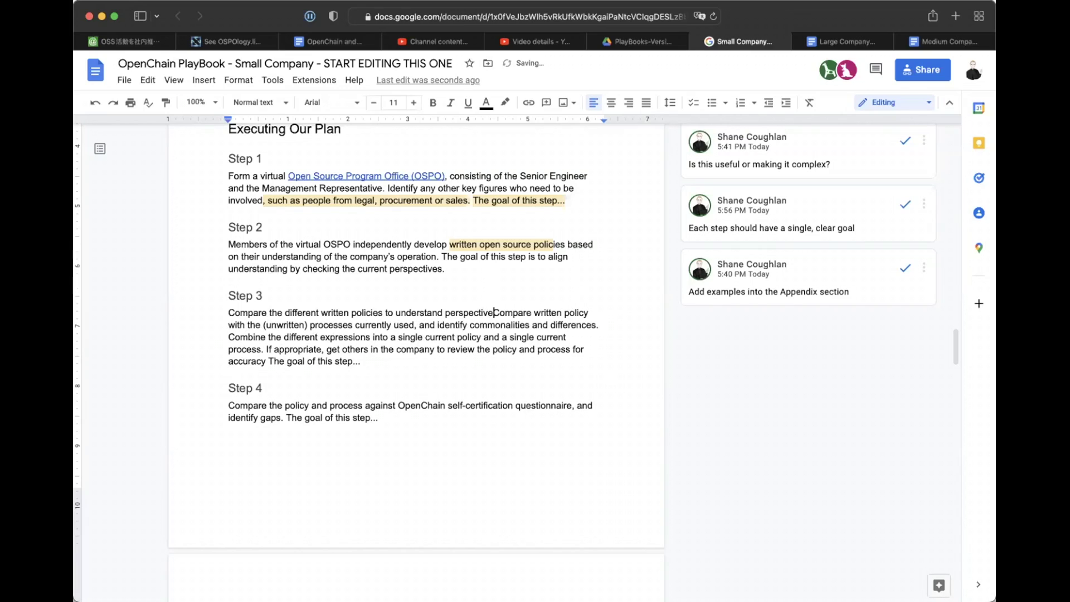
text(s )
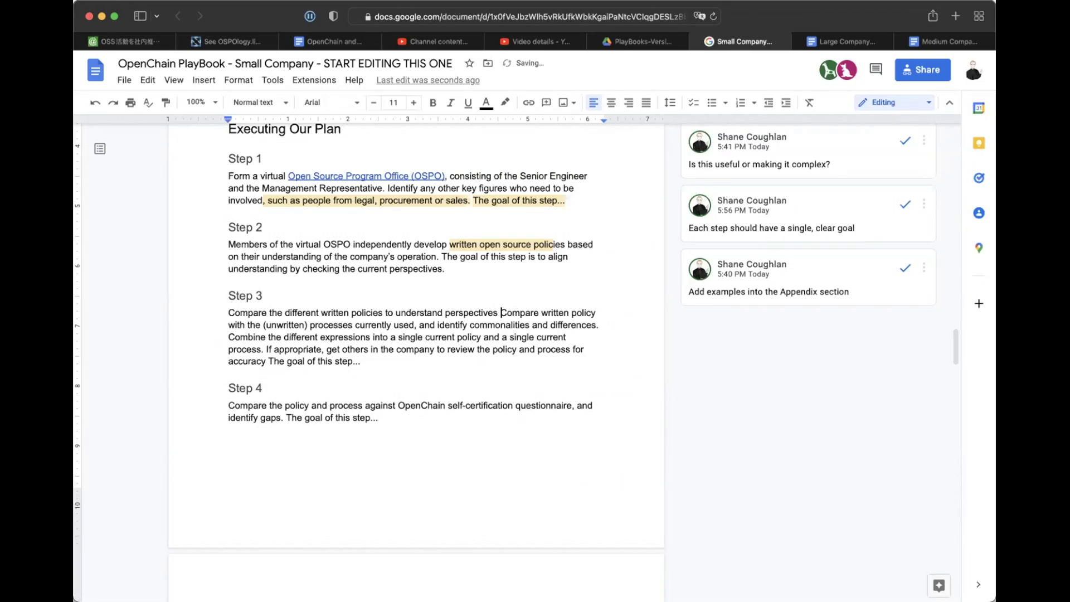
Complete the new first sentence of Step 3 with "and combine them into a single written policy.".
text(and combine them )
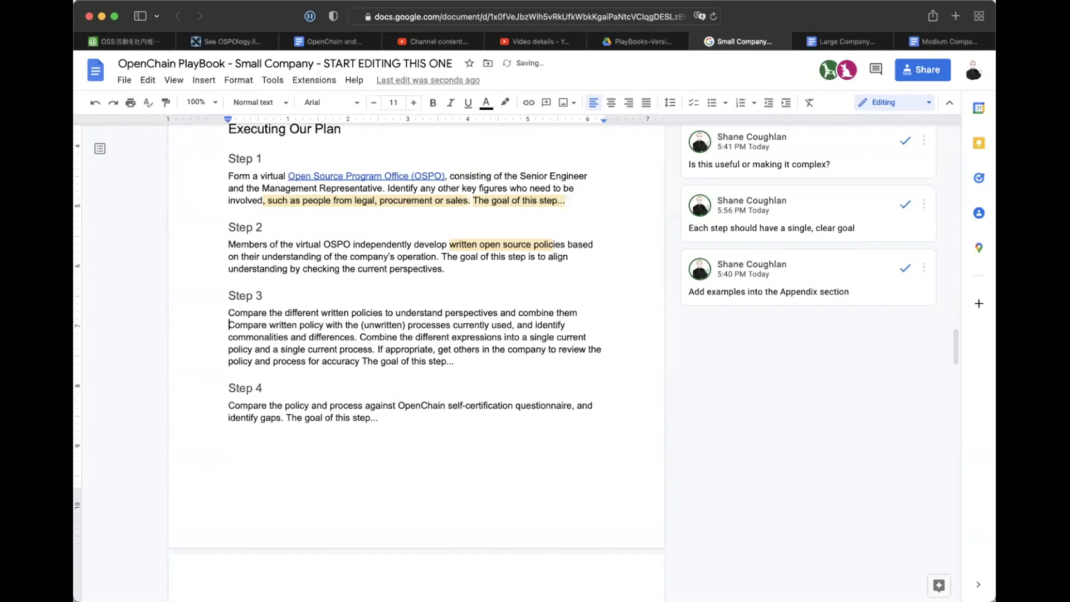
text(into a single wri)
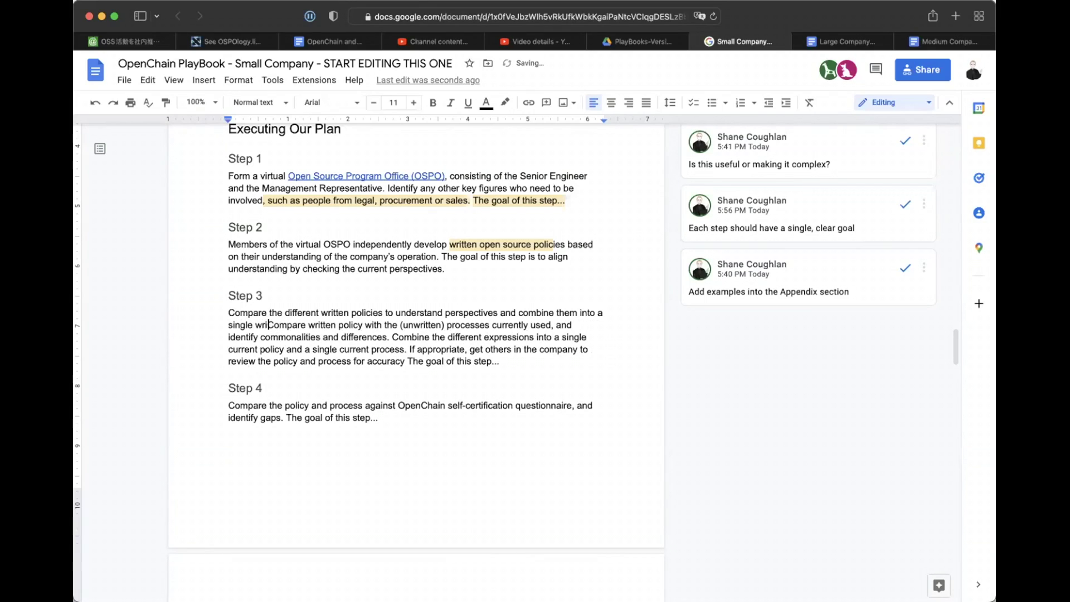
text(tten policy)
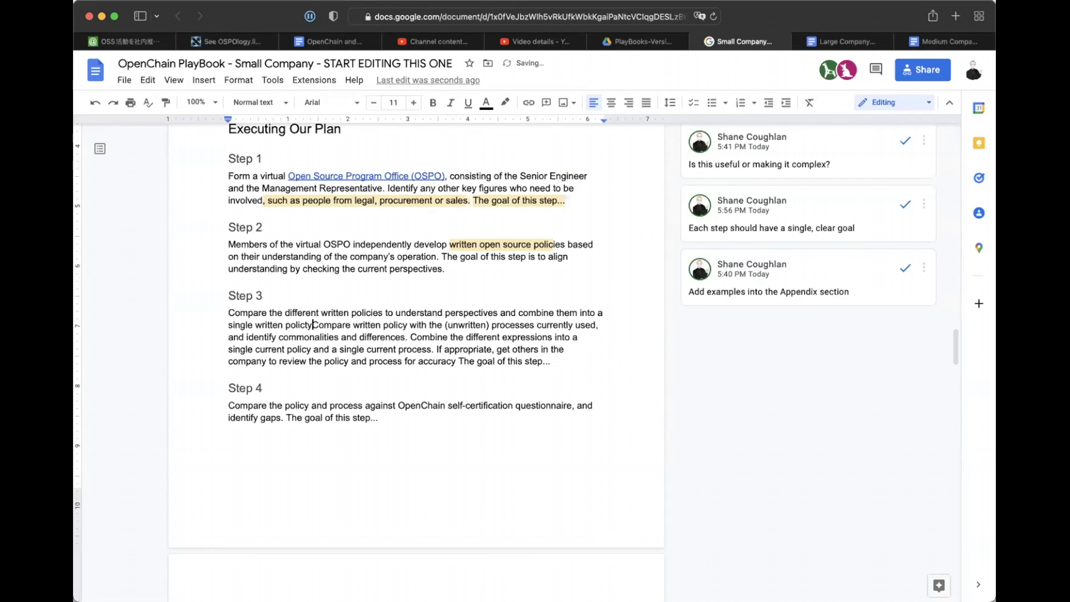
text(.)
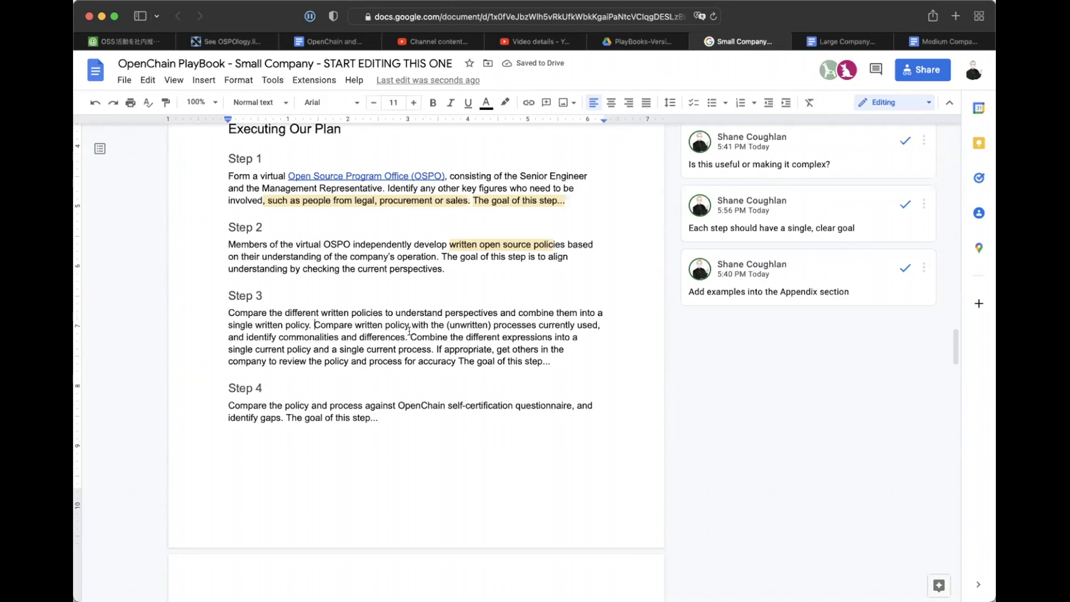
Delete the sentence starting "Combine the different expressions" and the word "(unwritten)" from the Step 3 paragraph.
drag(410, 338, 434, 350)
key(BackSpace)
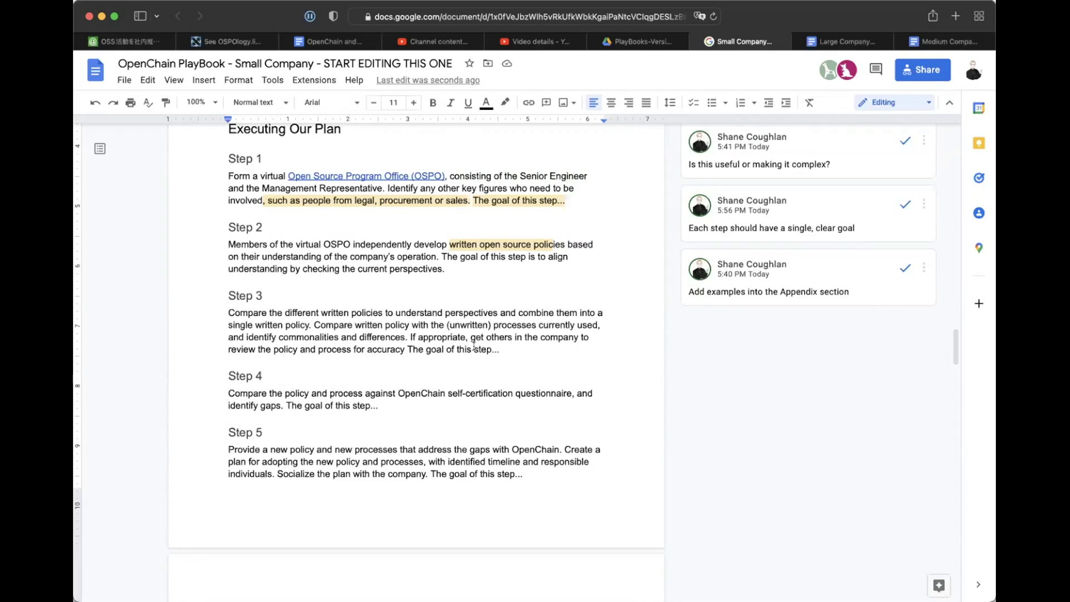
drag(447, 322, 495, 325)
key(BackSpace)
Replace "and identify commonalities and differences" in Step 3 with "and check if the processes need to be adjusted".
click(540, 325)
key(BackSpace)
text(and check if the proce)
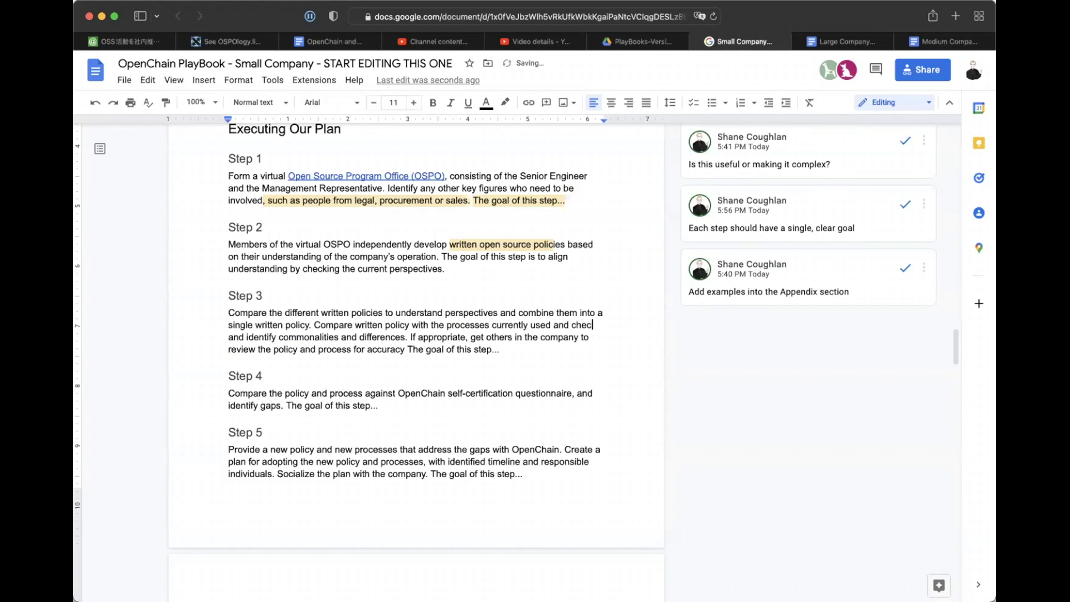
text(sses need to be )
text(adjusted)
text(,)
drag(371, 336, 553, 337)
key(BackSpace)
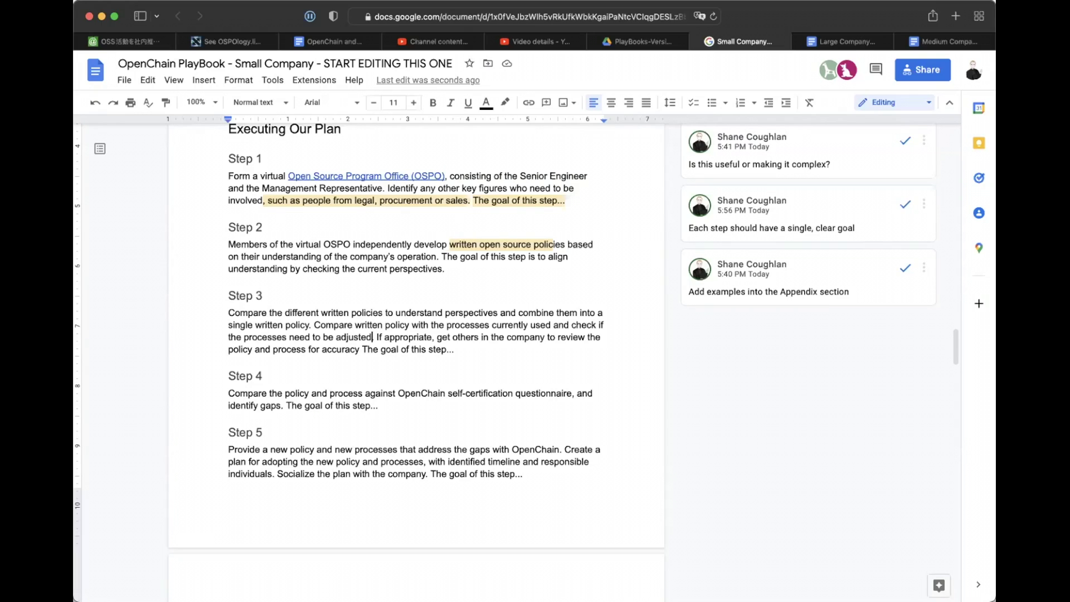
click(374, 336)
drag(377, 336, 362, 347)
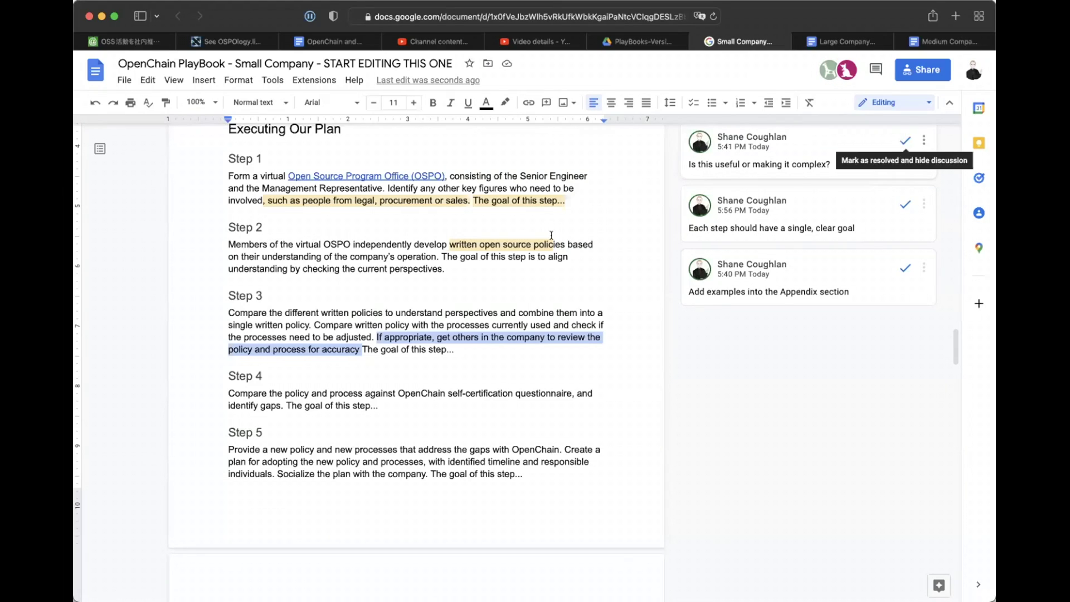
click(478, 350)
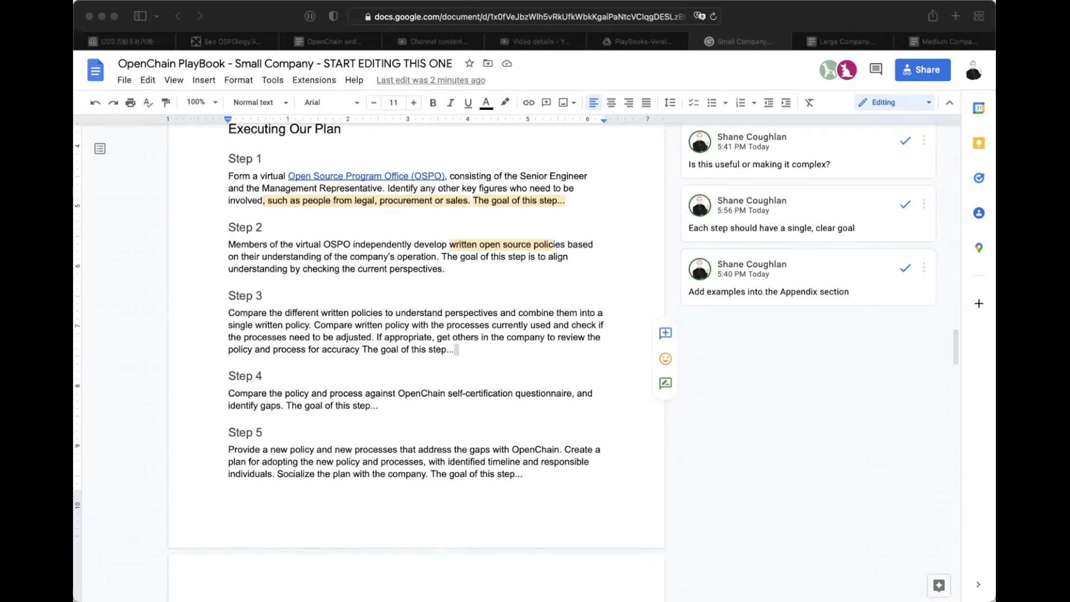
Open the copied address of the CIO article "What is CMMI? A model for optimizing development processes" in a new browser tab.
click(480, 4)
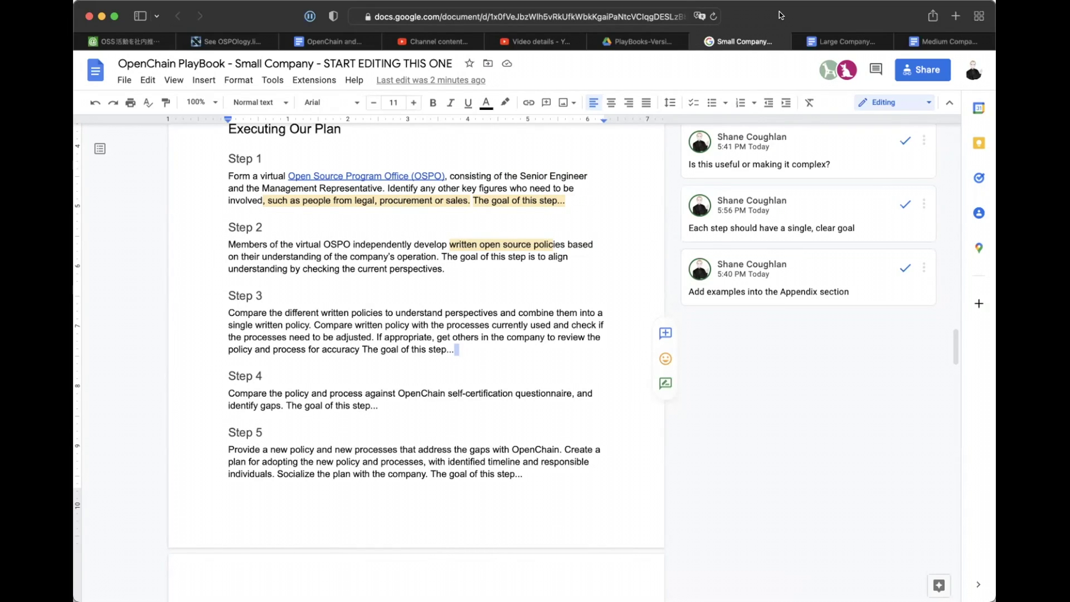
key(super+t)
key(super+v)
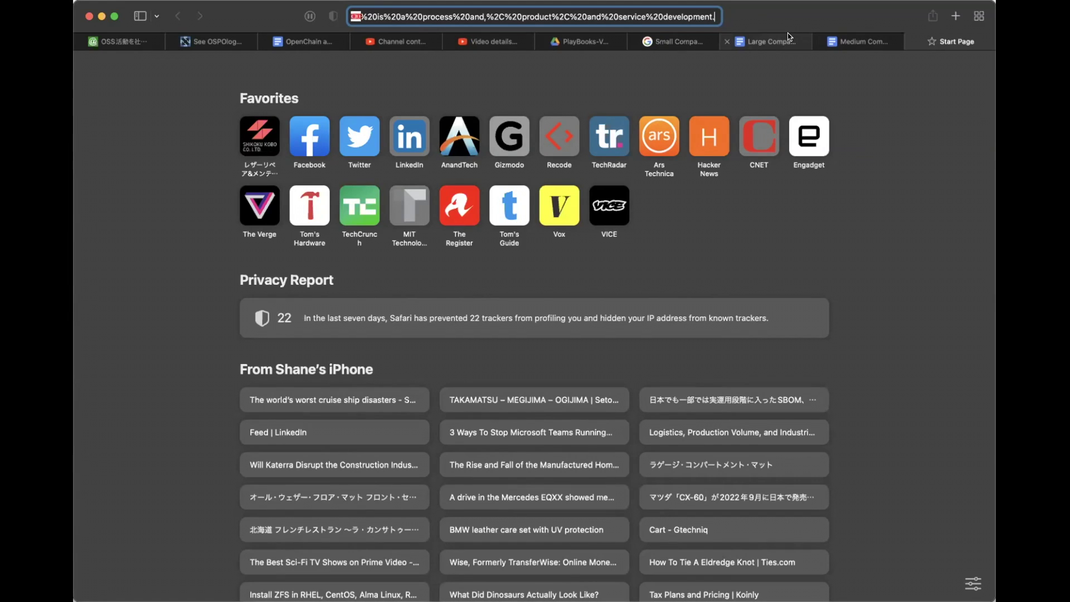
key(Return)
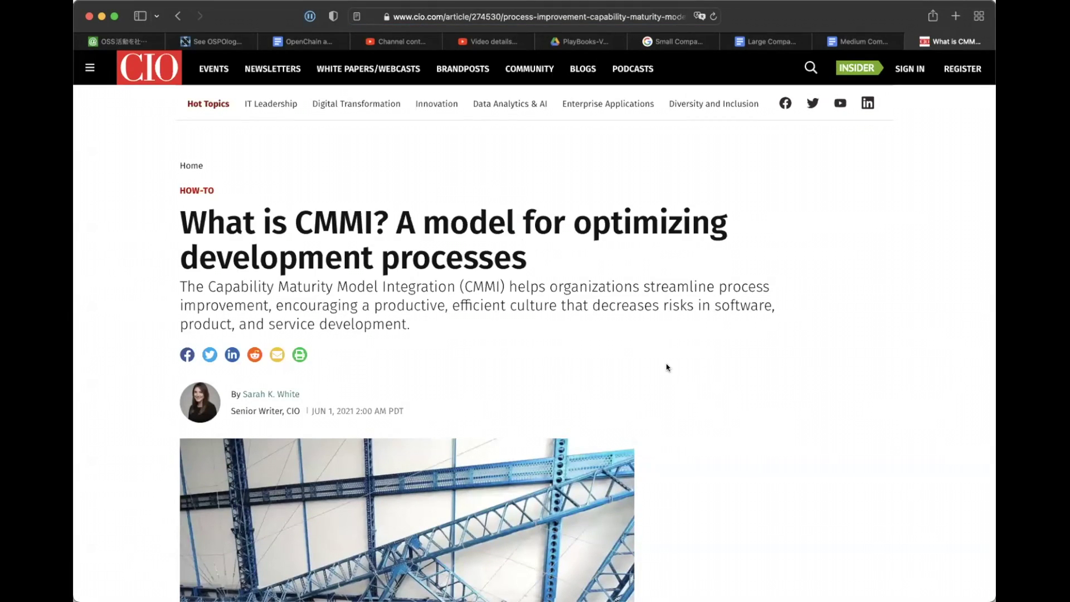
Skim the CMMI article and examine its list of CMMI Maturity Levels.
scroll(667, 367, down, 20)
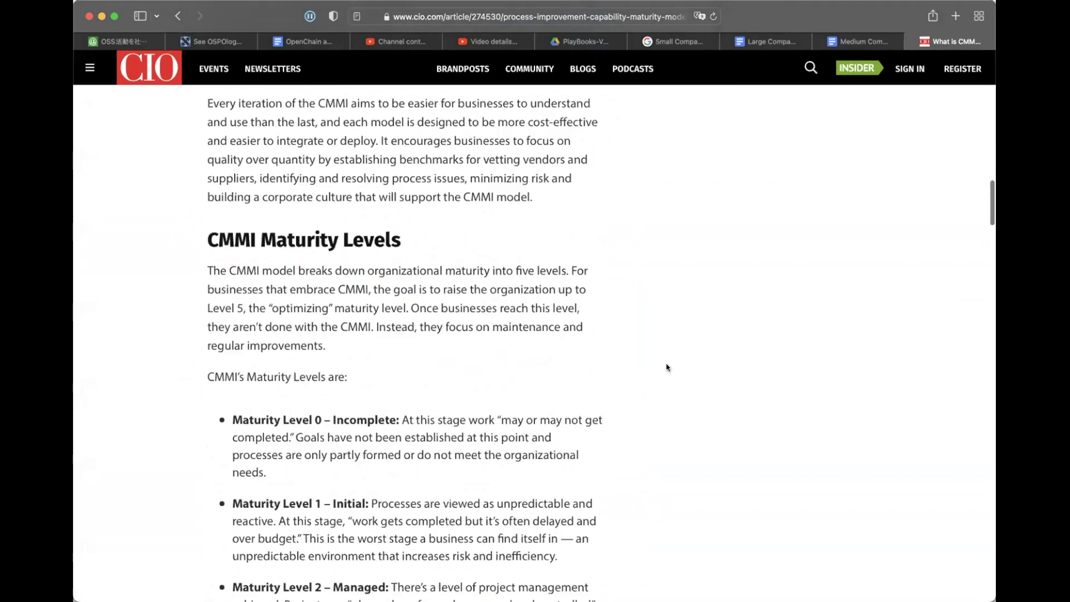
scroll(667, 368, down, 15)
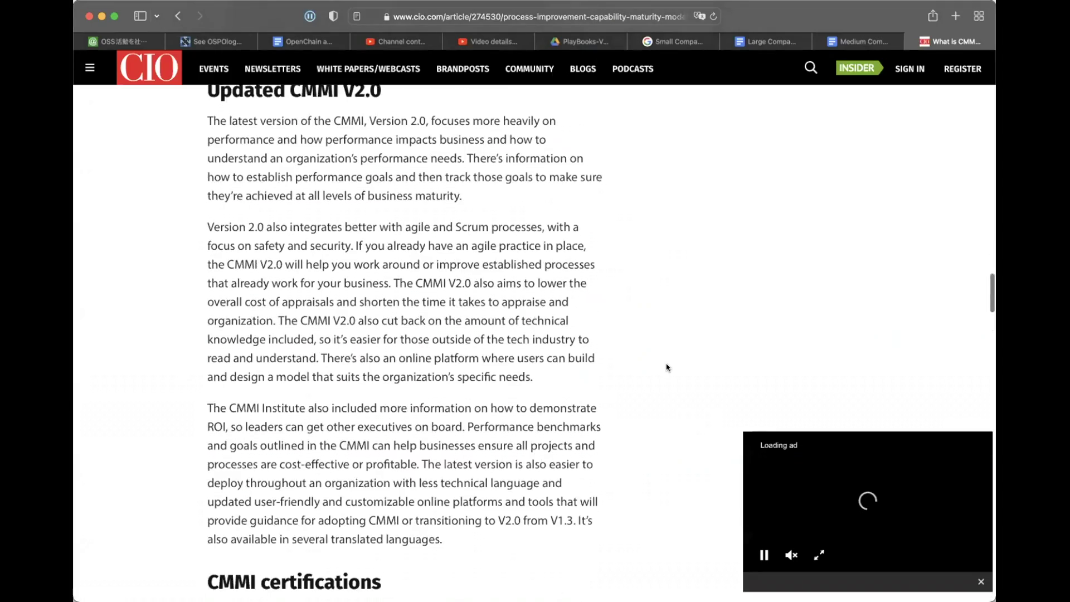
scroll(667, 367, down, 20)
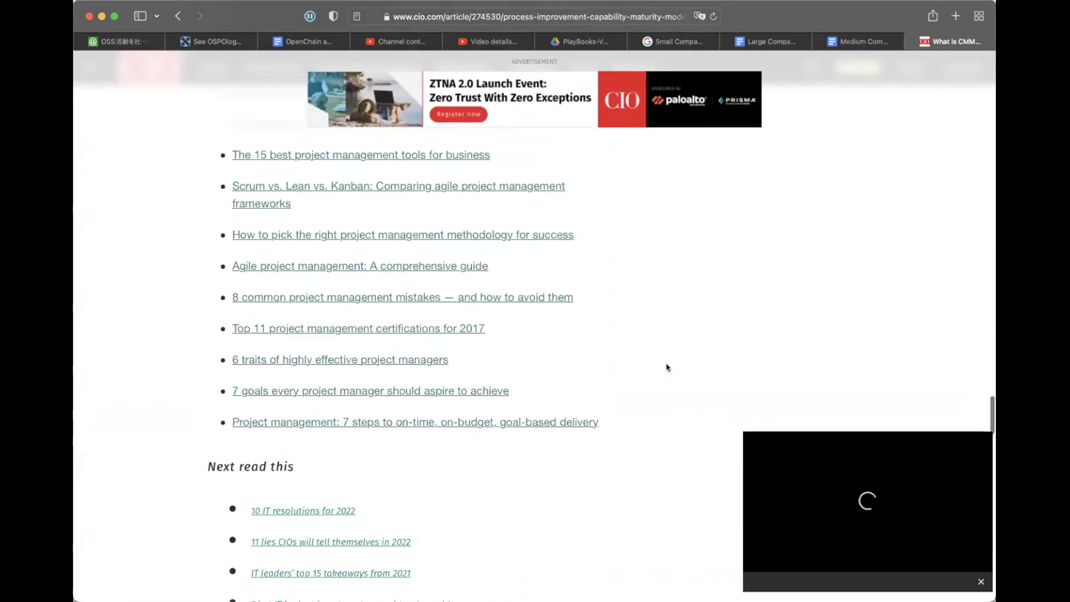
scroll(667, 367, down, 10)
scroll(667, 367, up, 20)
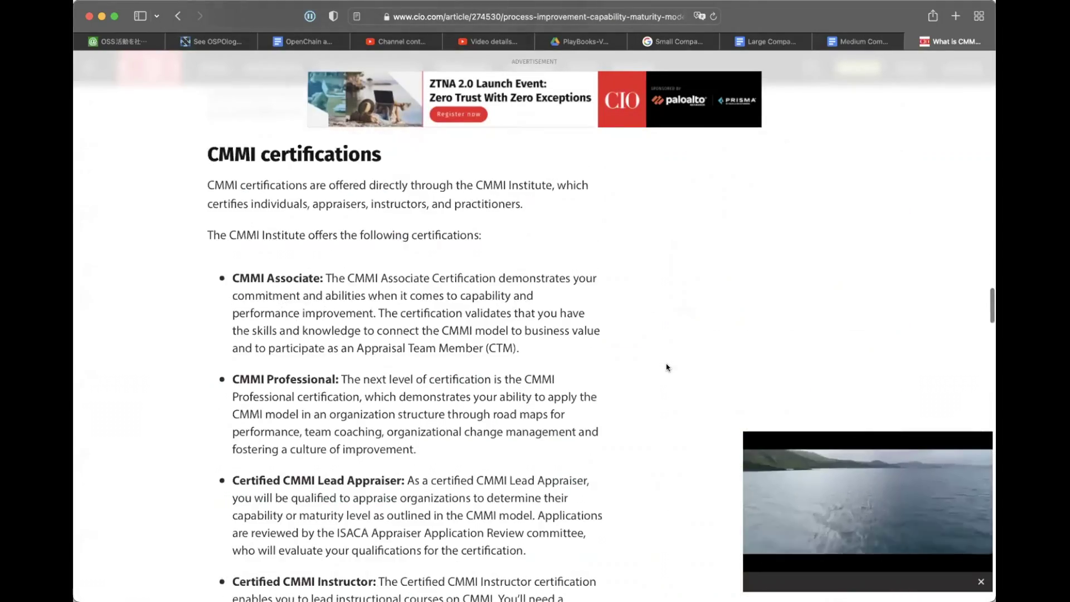
scroll(667, 367, up, 15)
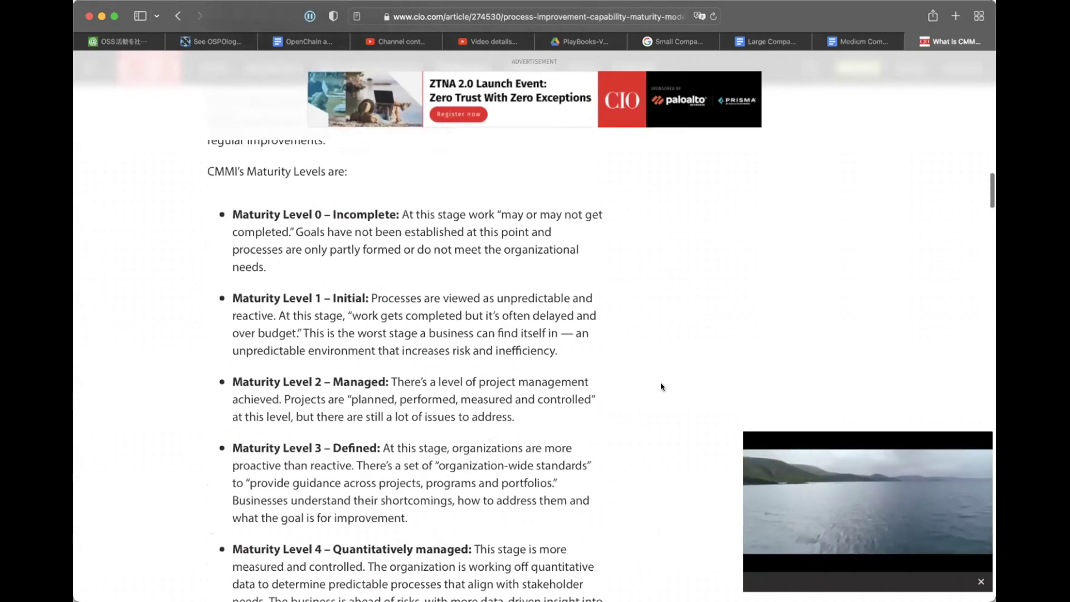
scroll(662, 385, up, 5)
scroll(661, 385, down, 4)
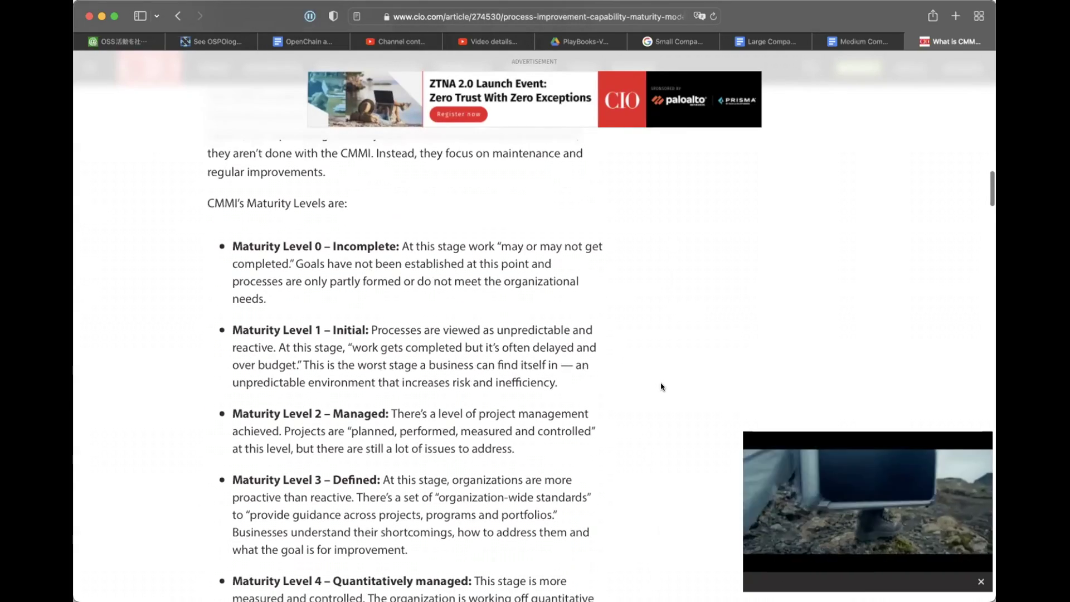
Examine the CMMI Maturity Levels in the CIO article and go back through its evolution and model sections to the introduction.
scroll(661, 385, down, 5)
scroll(662, 386, down, 4)
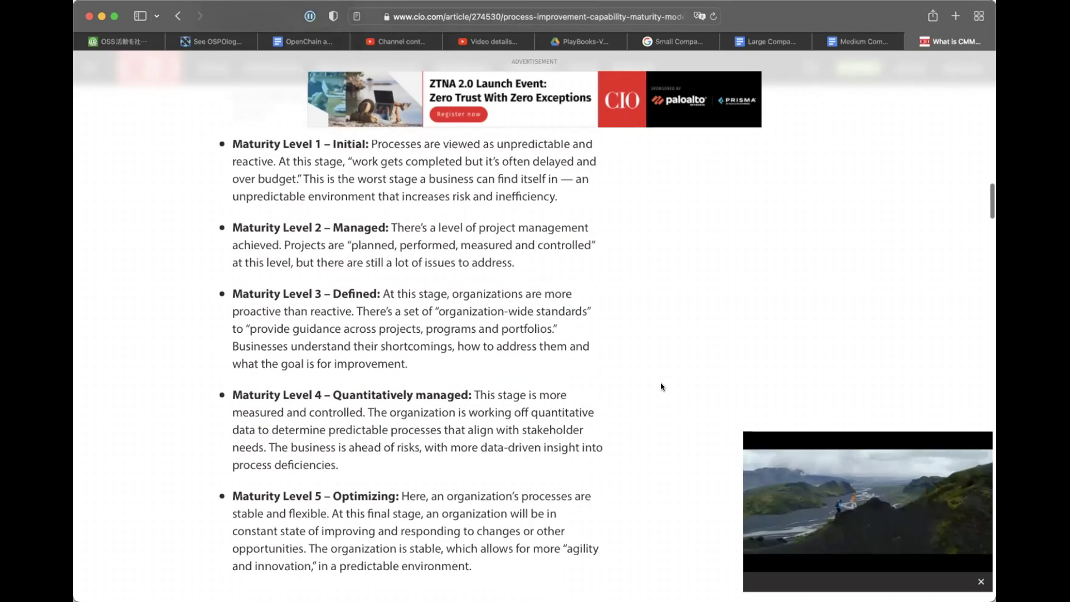
scroll(663, 385, down, 3)
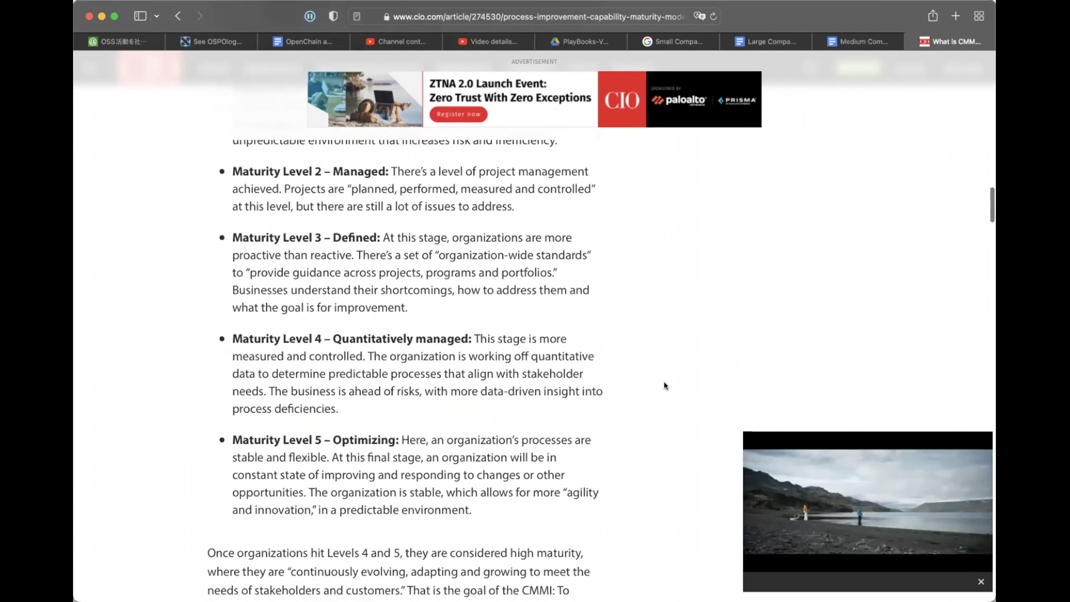
scroll(665, 386, up, 6)
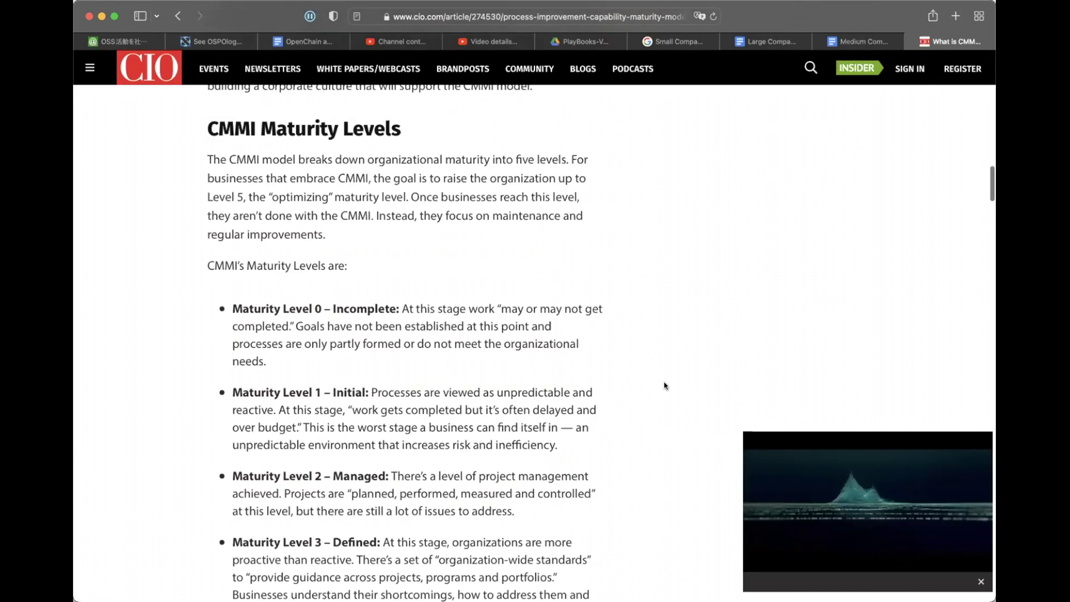
scroll(664, 385, up, 10)
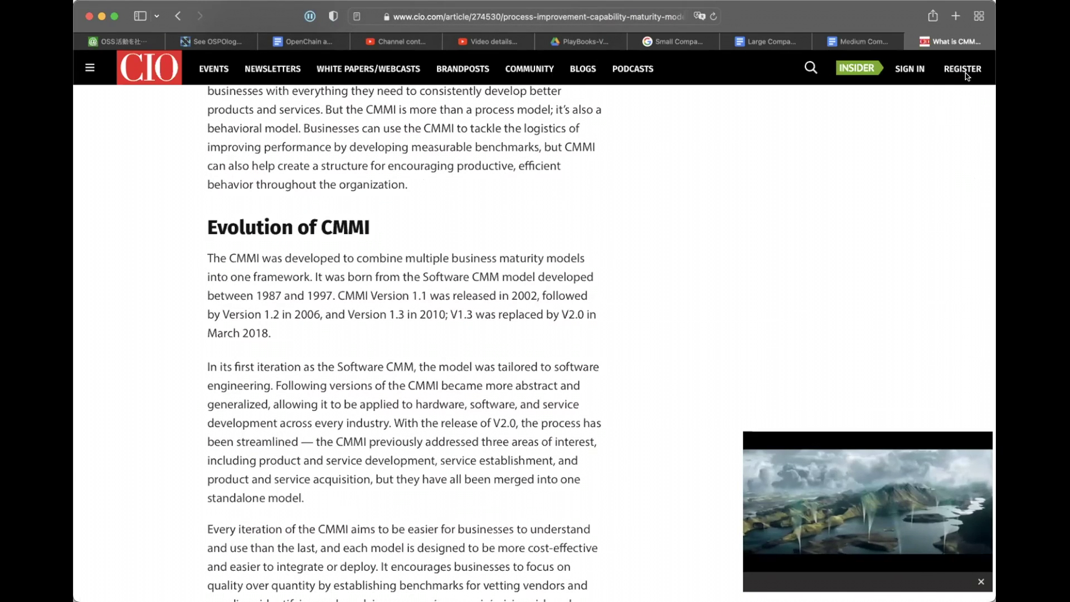
scroll(640, 258, up, 4)
scroll(641, 259, up, 3)
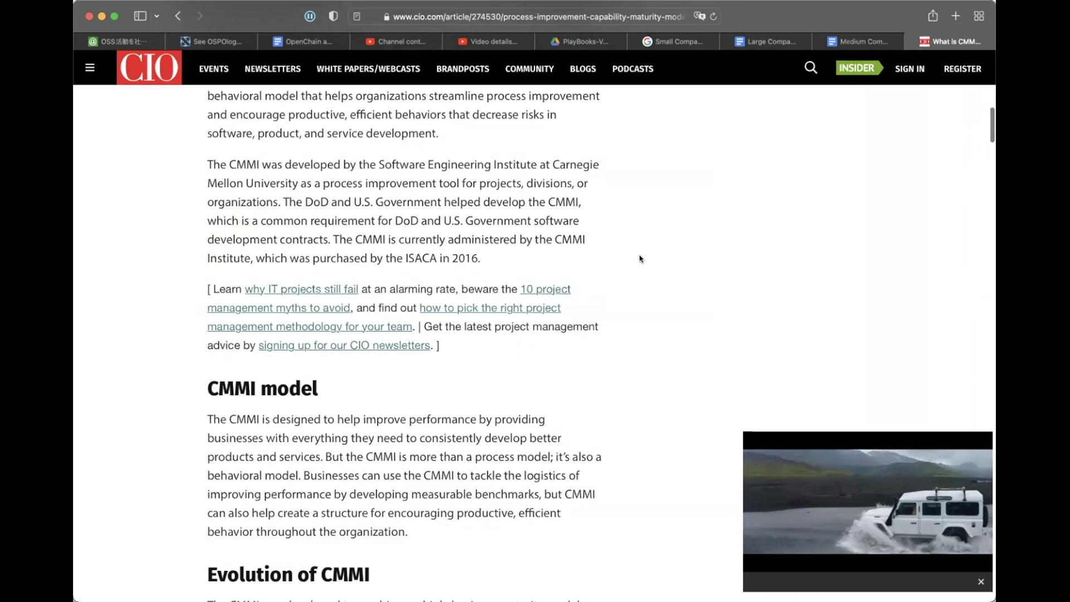
scroll(639, 259, up, 10)
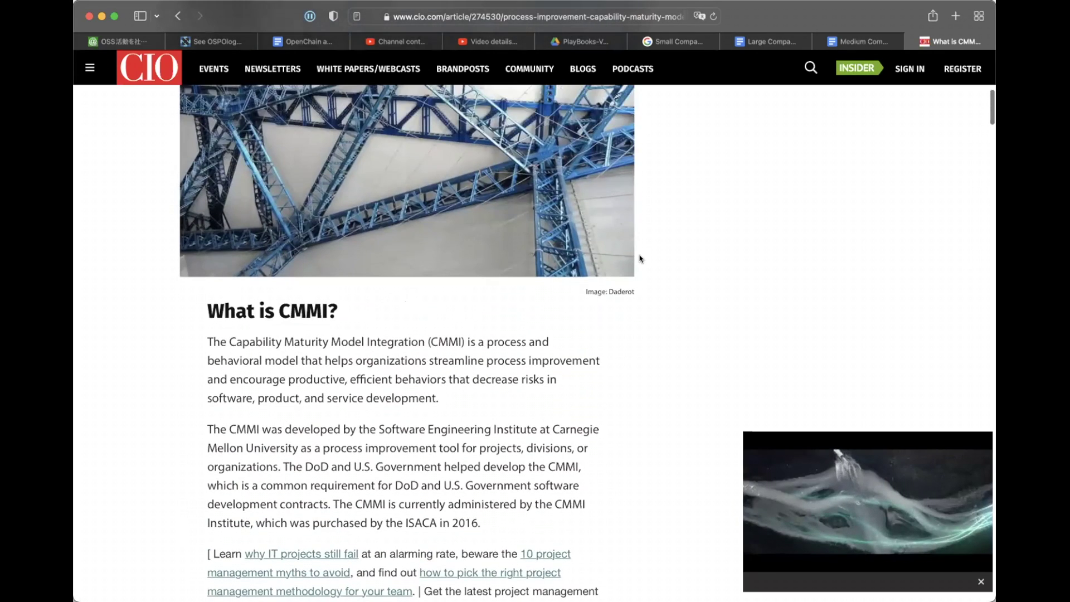
scroll(640, 259, up, 2)
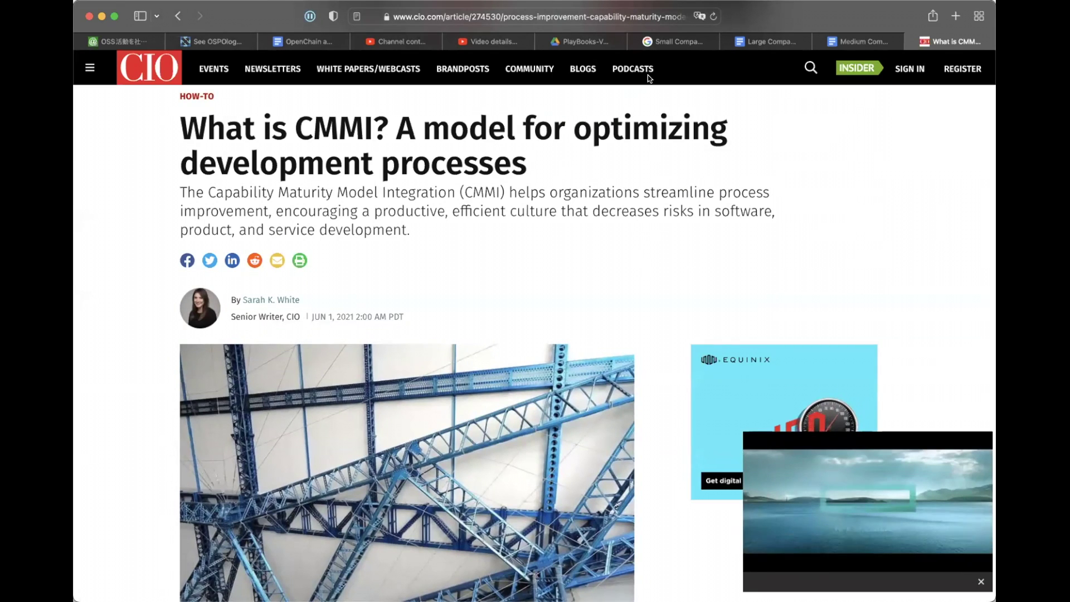
Return to the Small Company playbook and review the Step 3 sentence about getting others in the company to check the policy.
click(677, 42)
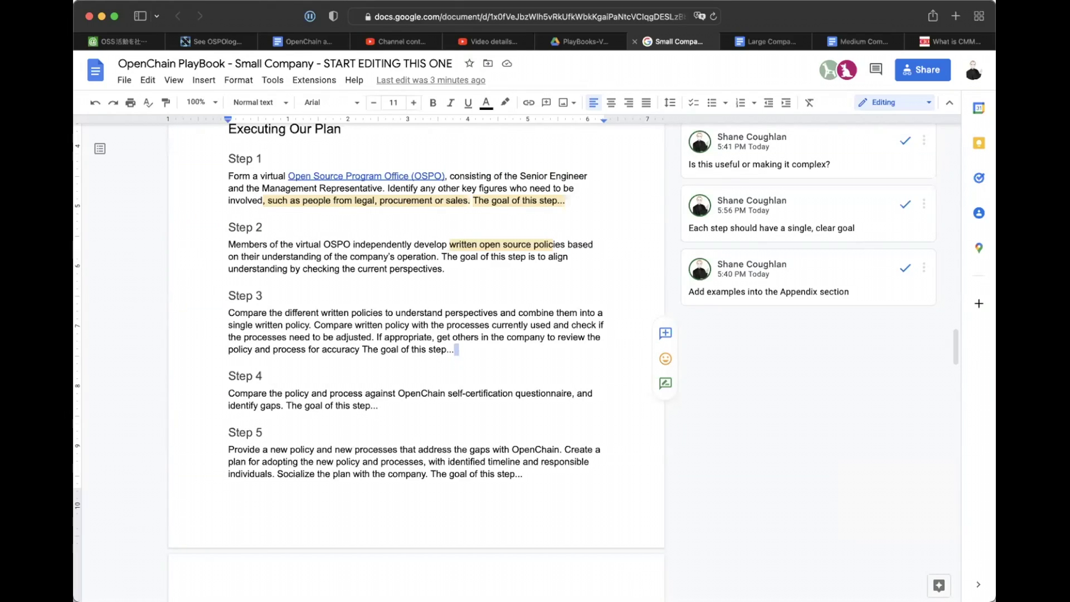
click(376, 336)
drag(377, 337, 358, 350)
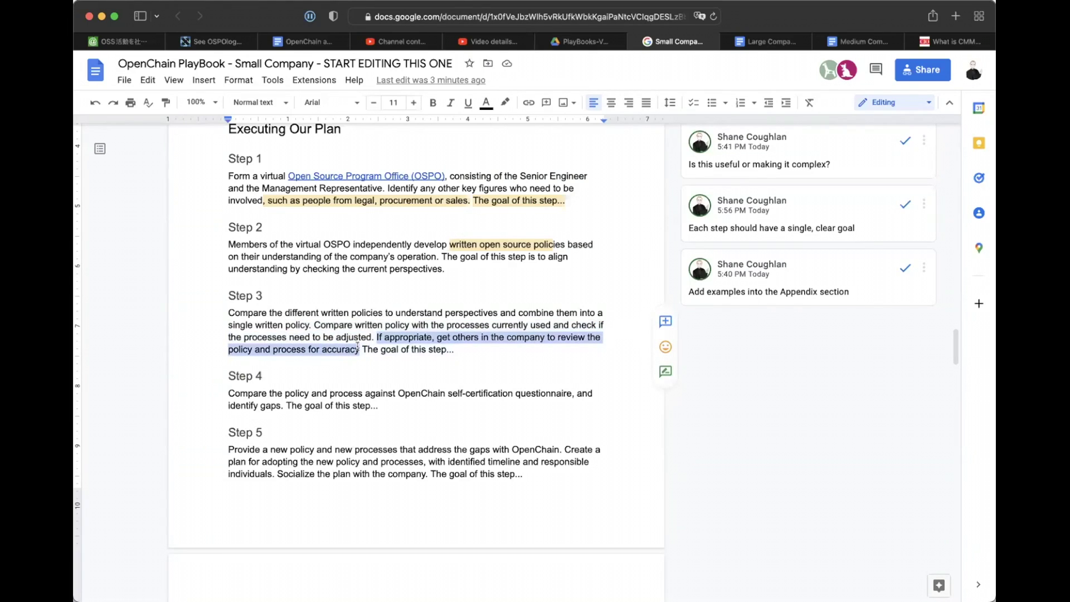
click(436, 349)
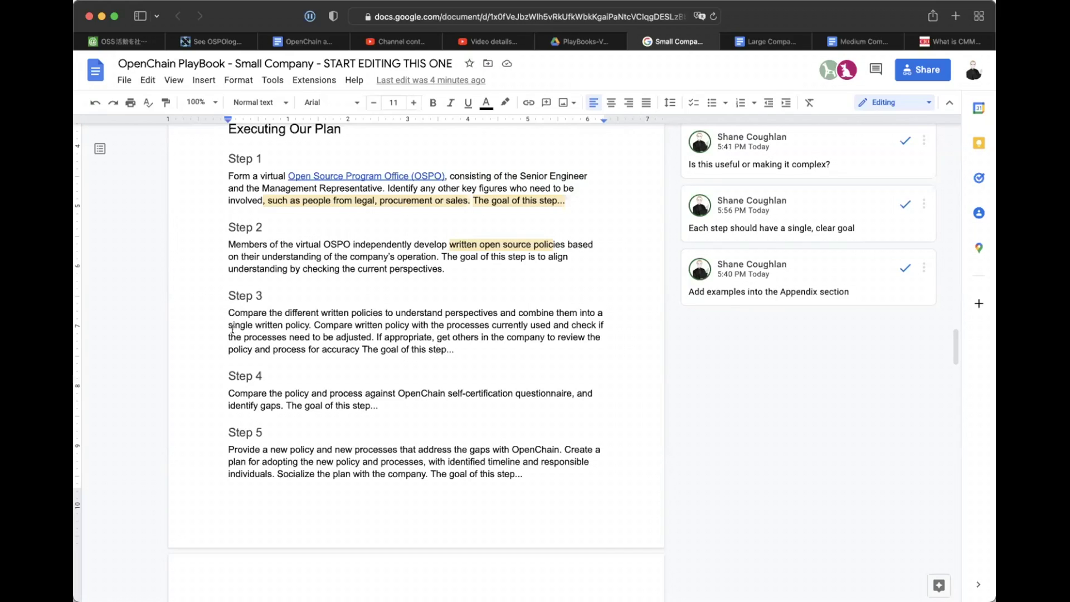
Attach the comment "Make sure they can see an example or get help" to "single written policy" in Step 3.
drag(228, 324, 311, 325)
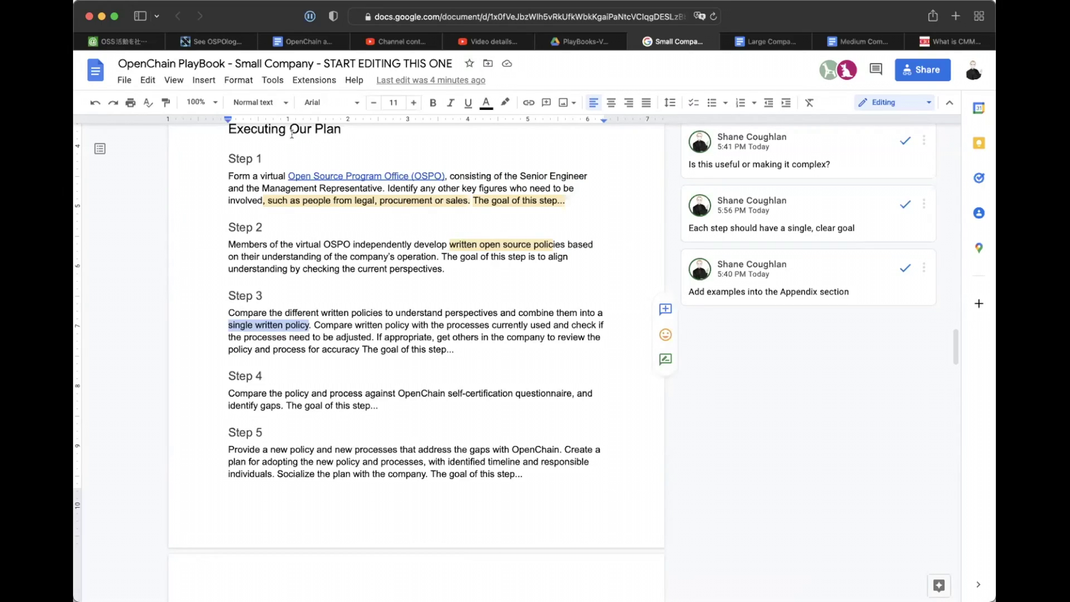
click(196, 78)
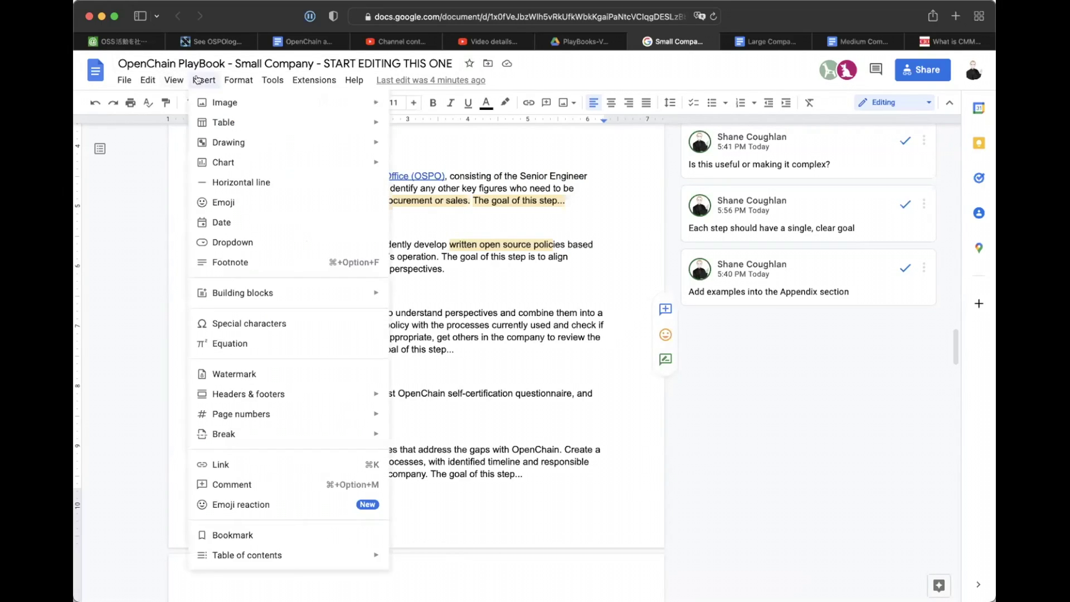
click(238, 481)
text(Make sure t)
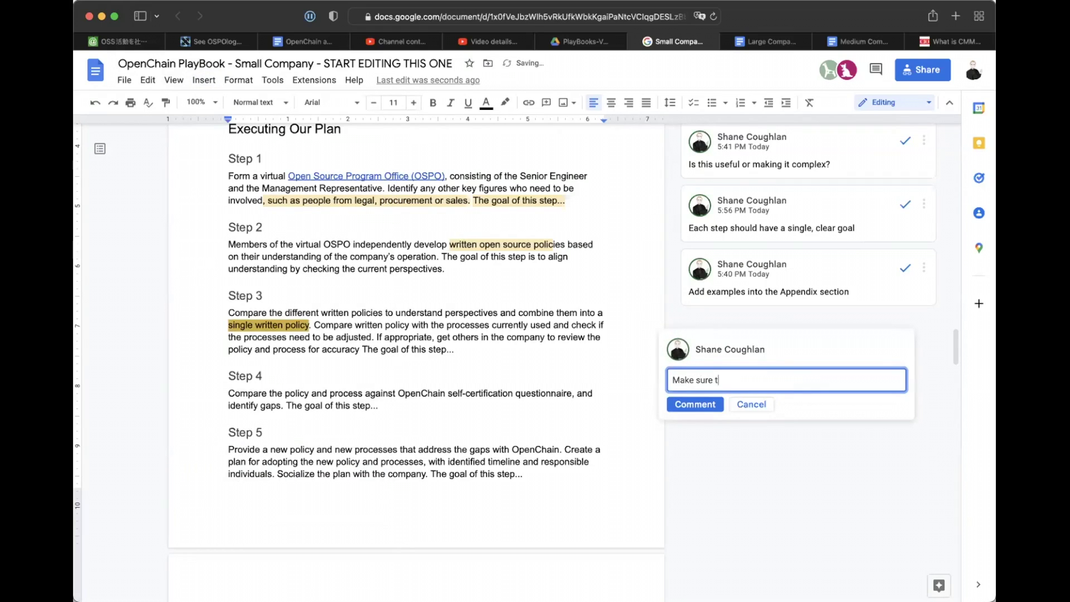
text(hey can see an e)
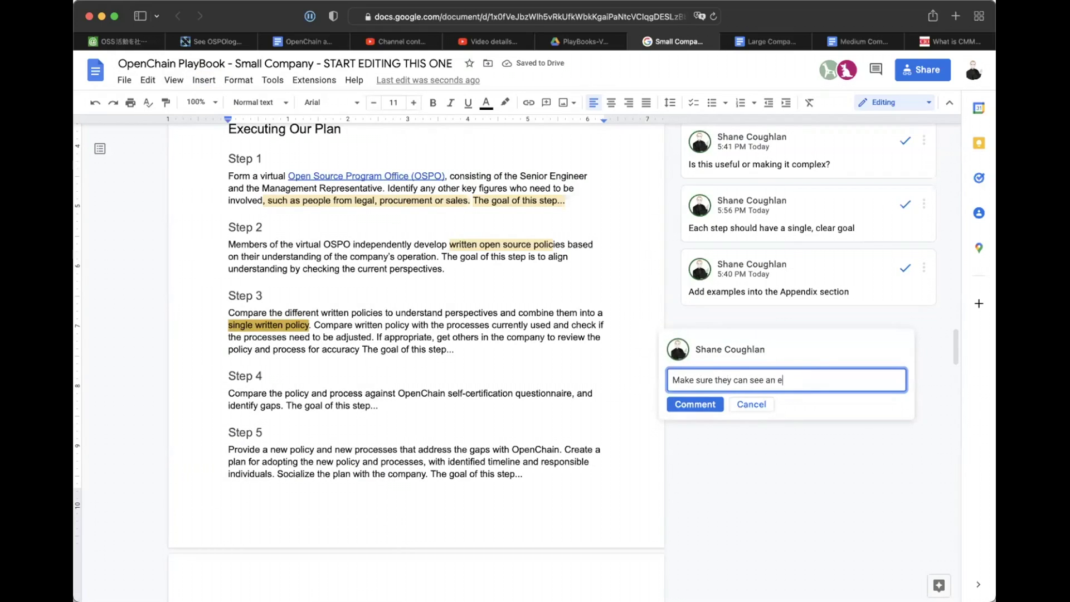
text(xample or get help)
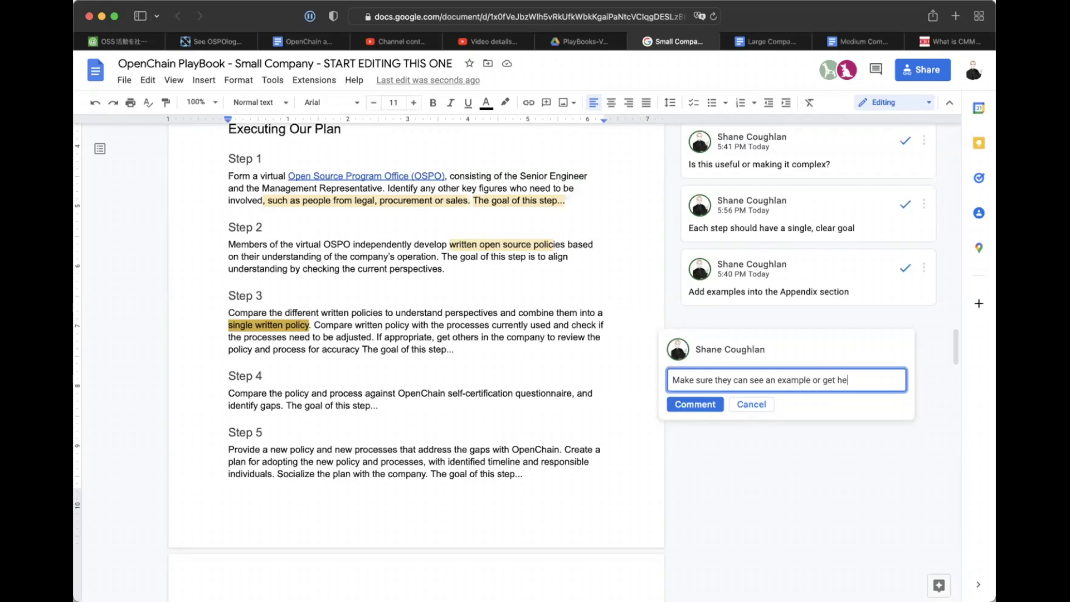
click(692, 404)
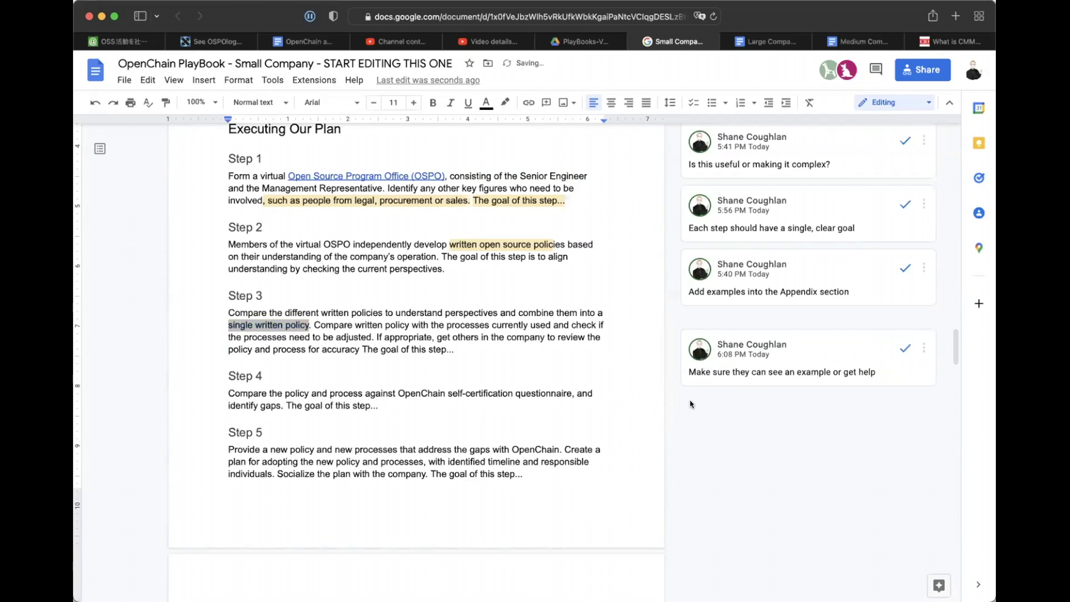
Examine Step 4's reference to the OpenChain self-certification questionnaire alongside the policy and process wording in Step 3.
click(472, 343)
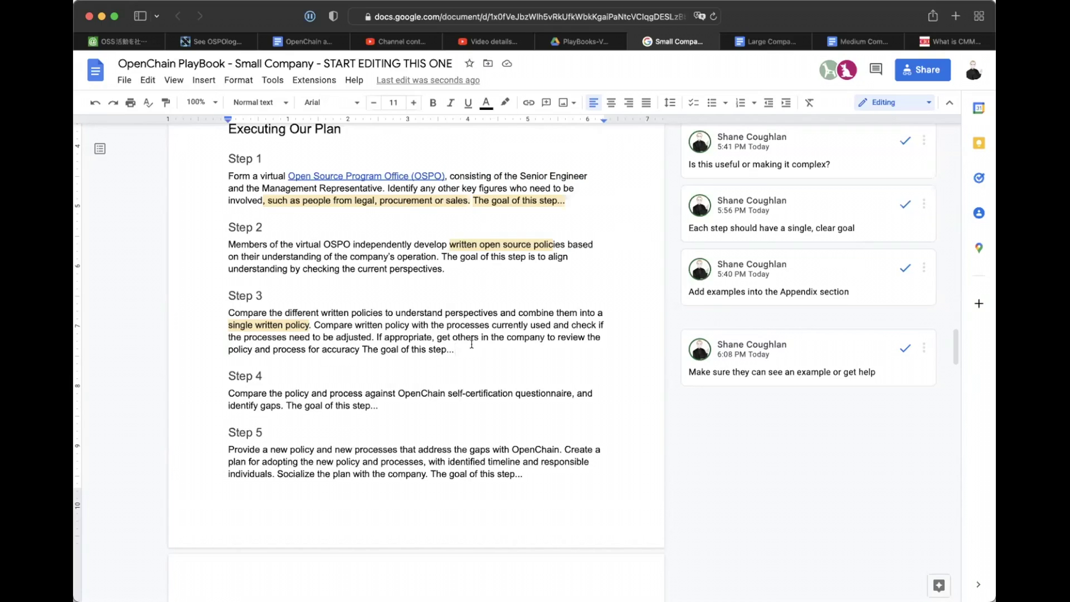
drag(399, 390, 568, 390)
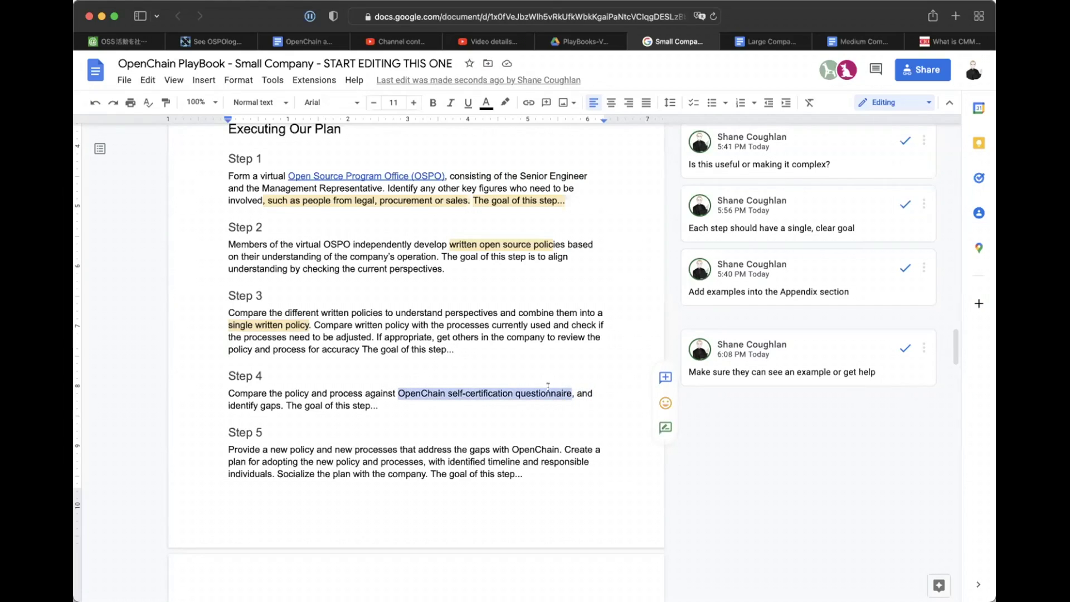
click(413, 390)
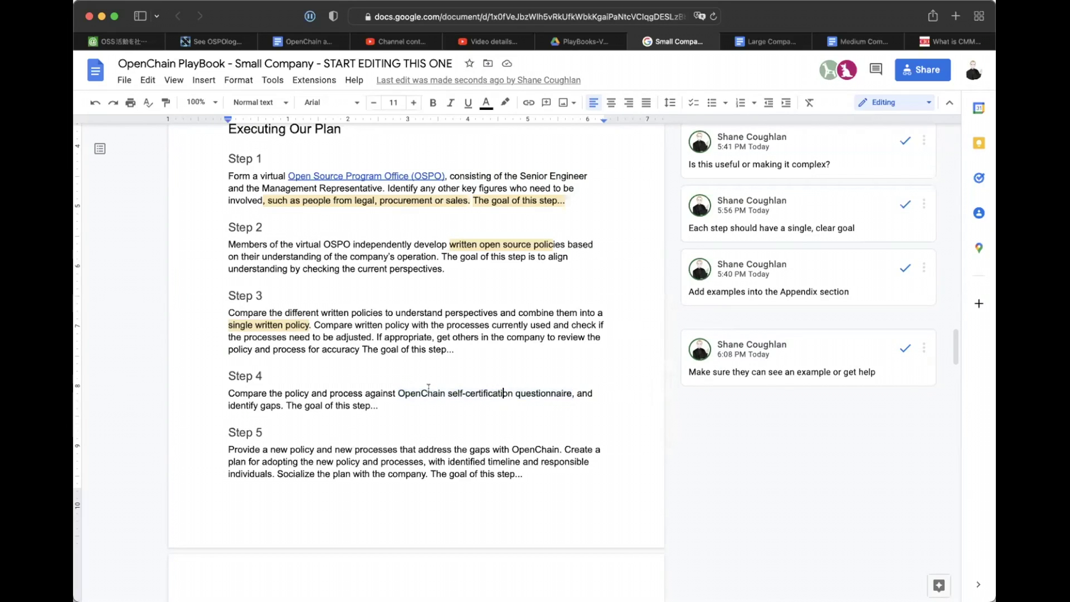
drag(398, 390, 568, 386)
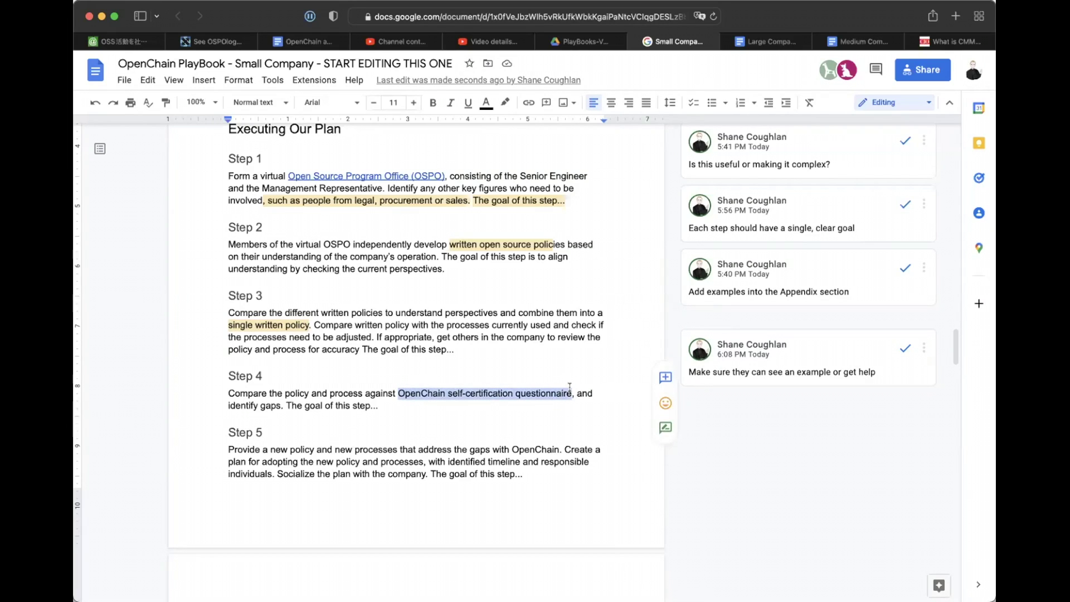
click(456, 349)
shift+click(301, 315)
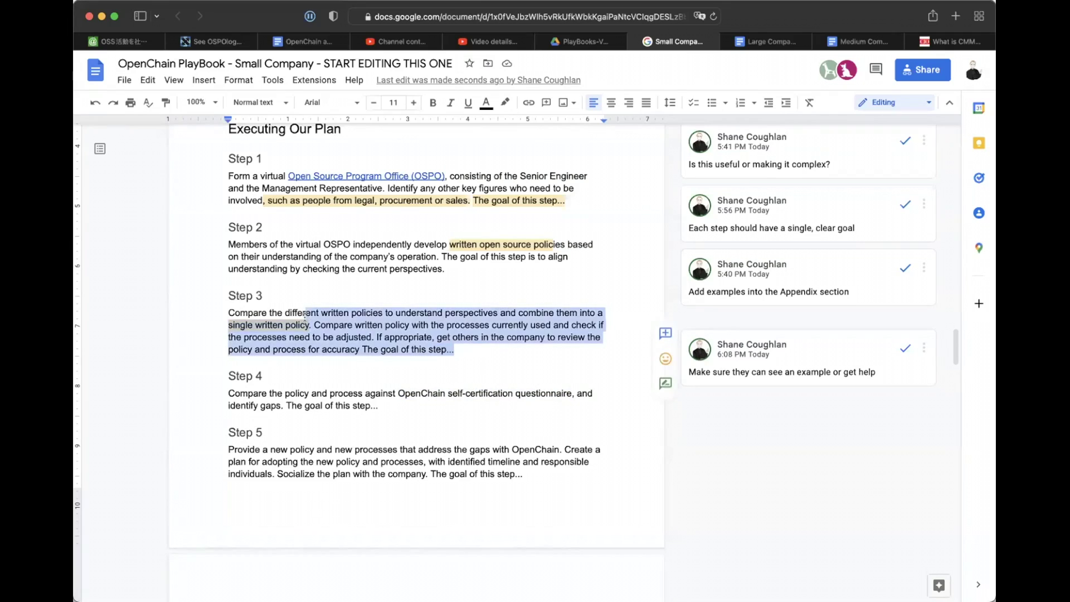
shift+click(315, 325)
click(326, 328)
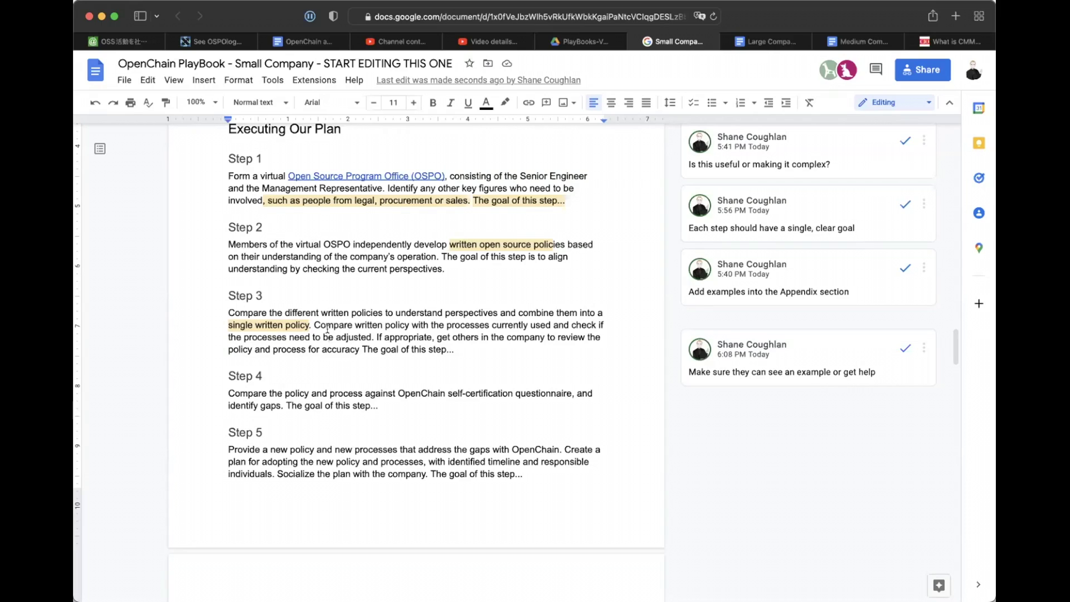
Replace the "If appropriate" sentence in Step 3 with "Ensure other stakeholders in the company can review the proposed policy and processes.".
click(328, 336)
drag(377, 337, 358, 347)
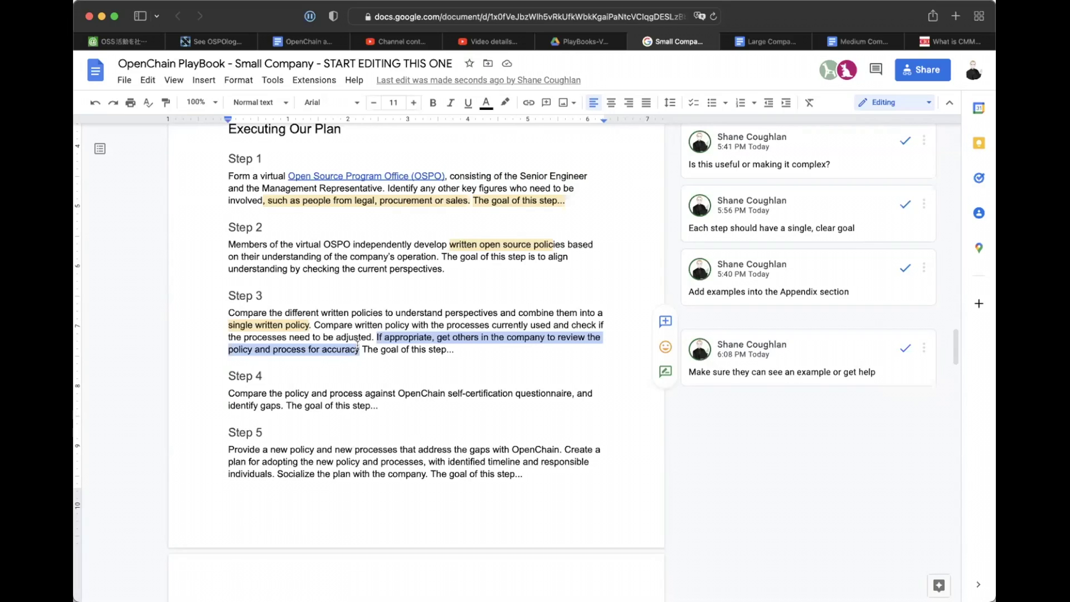
text(nTh)
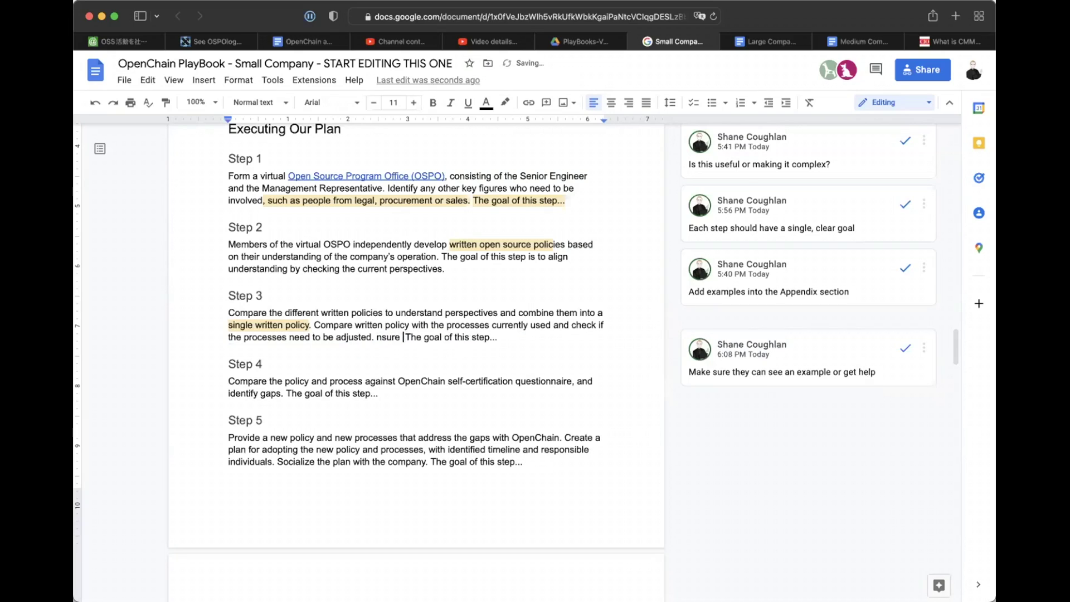
key(BackSpace)
text(Ensure other stak)
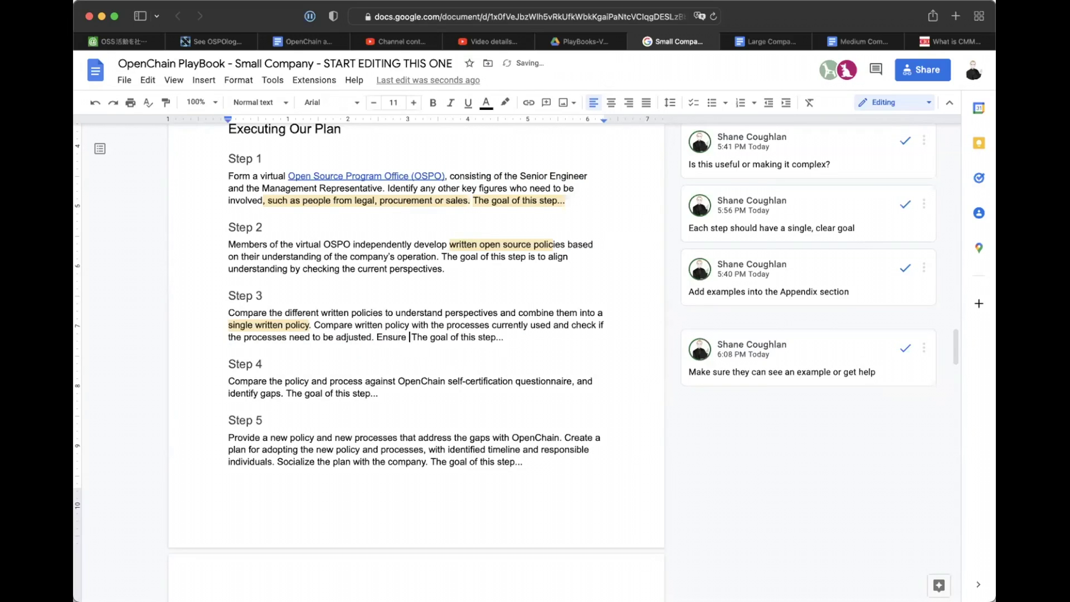
text(eholders in the com)
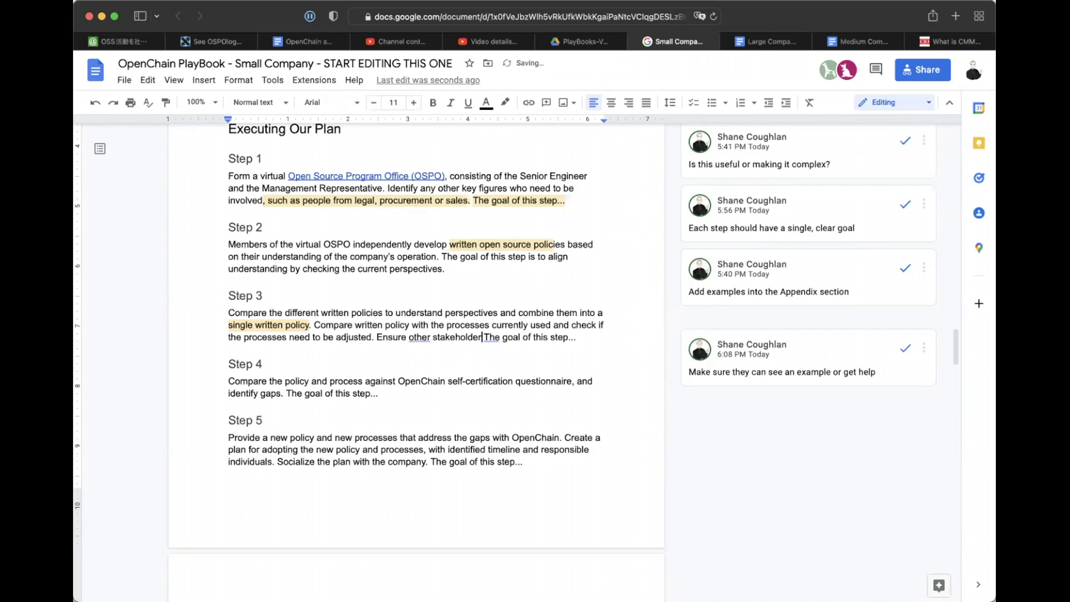
text(pany can )
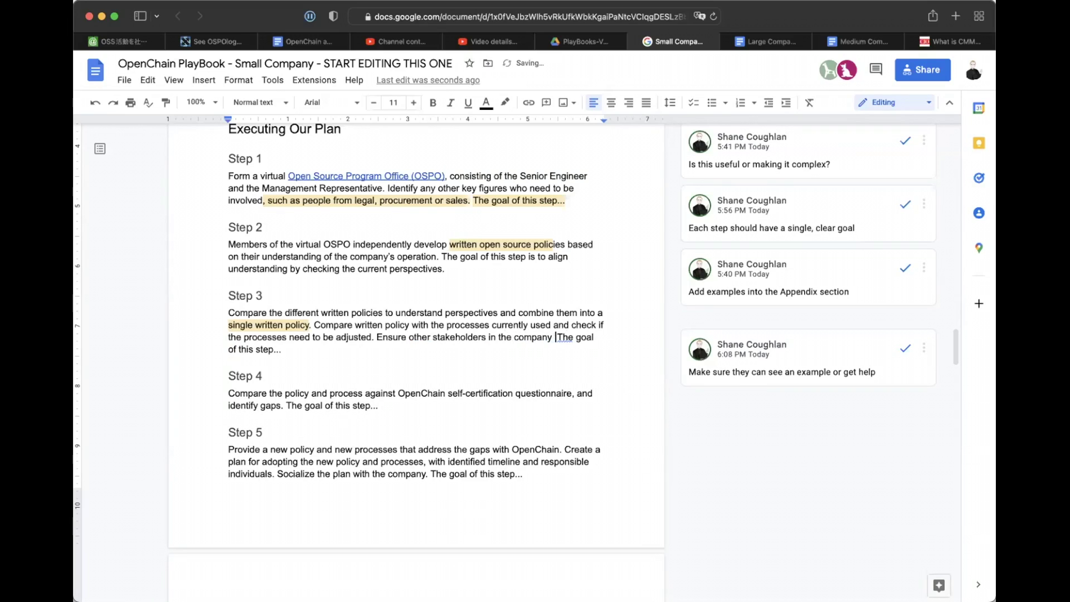
text(review the propos)
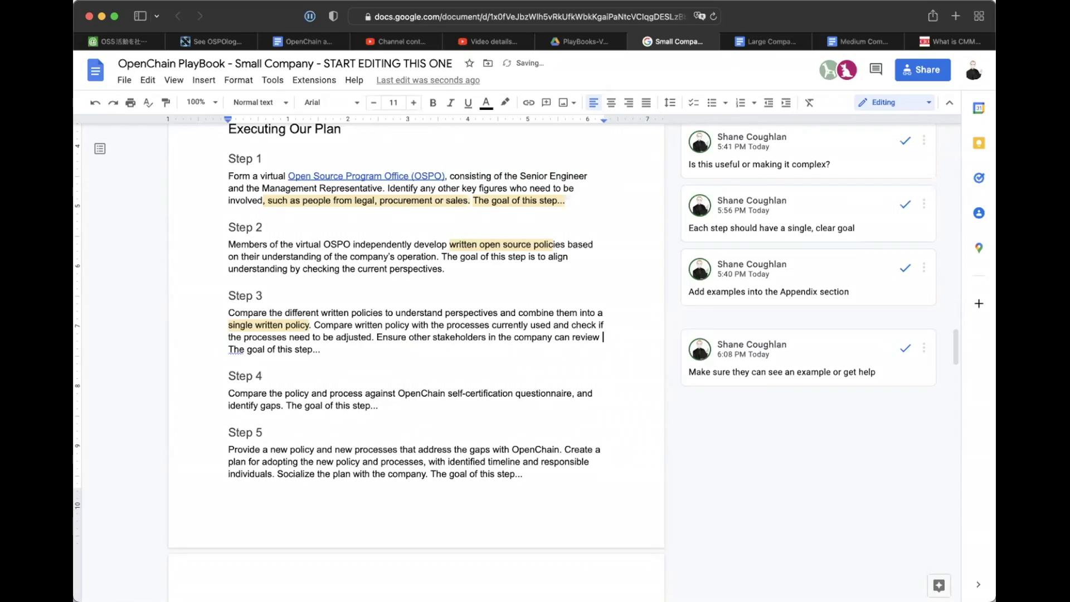
text(ed policy and )
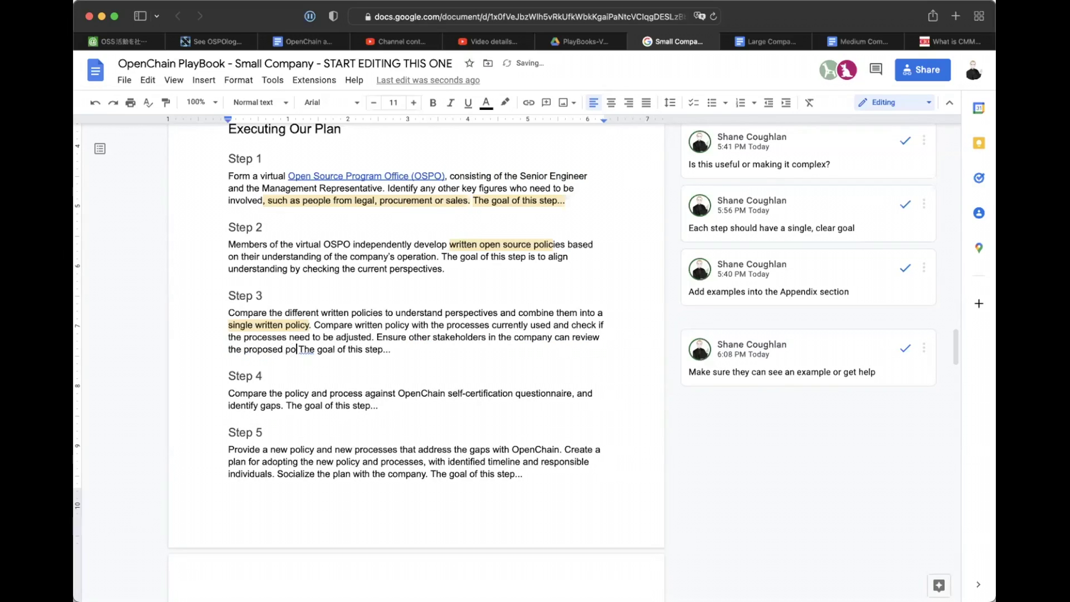
text(proce)
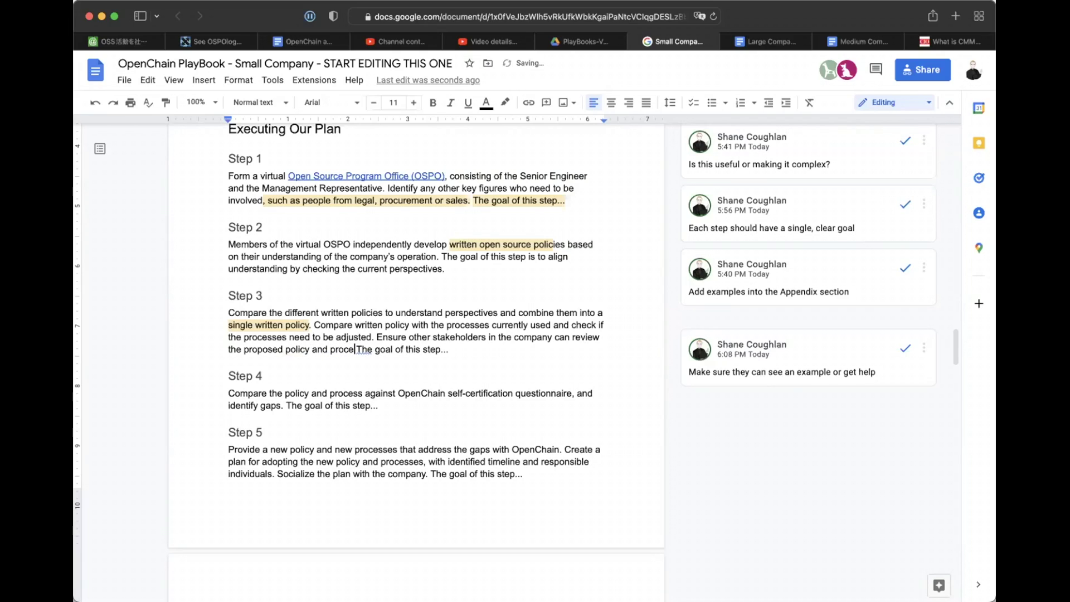
text(sses.)
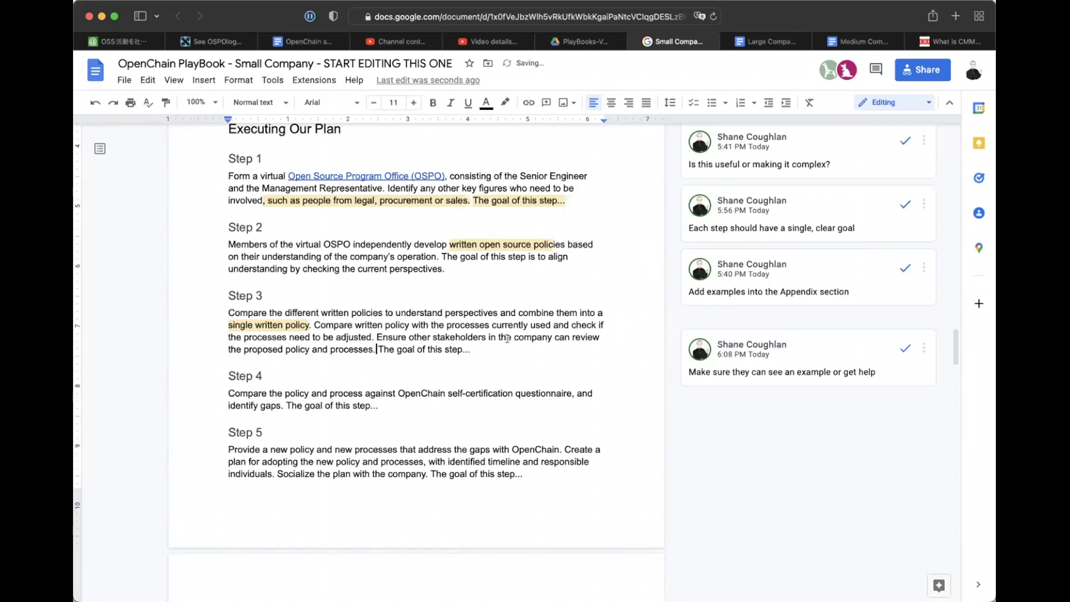
Review the stakeholder sentence in Step 3 and the goal placeholder that follows it.
click(498, 349)
drag(471, 349, 477, 342)
click(478, 346)
drag(376, 337, 370, 349)
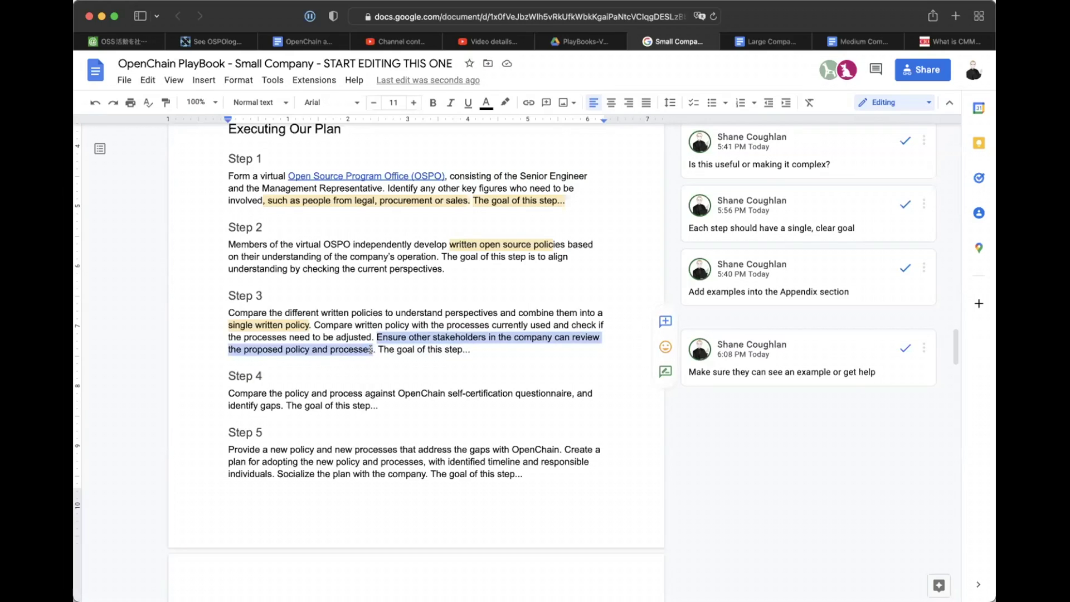
drag(370, 349, 373, 349)
click(448, 350)
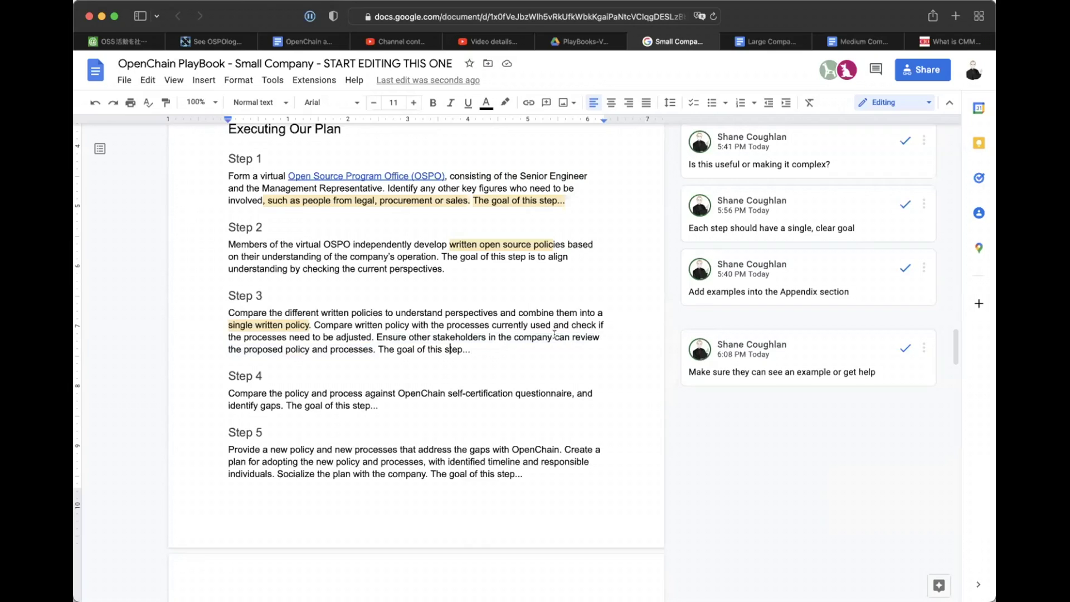
drag(555, 334, 372, 348)
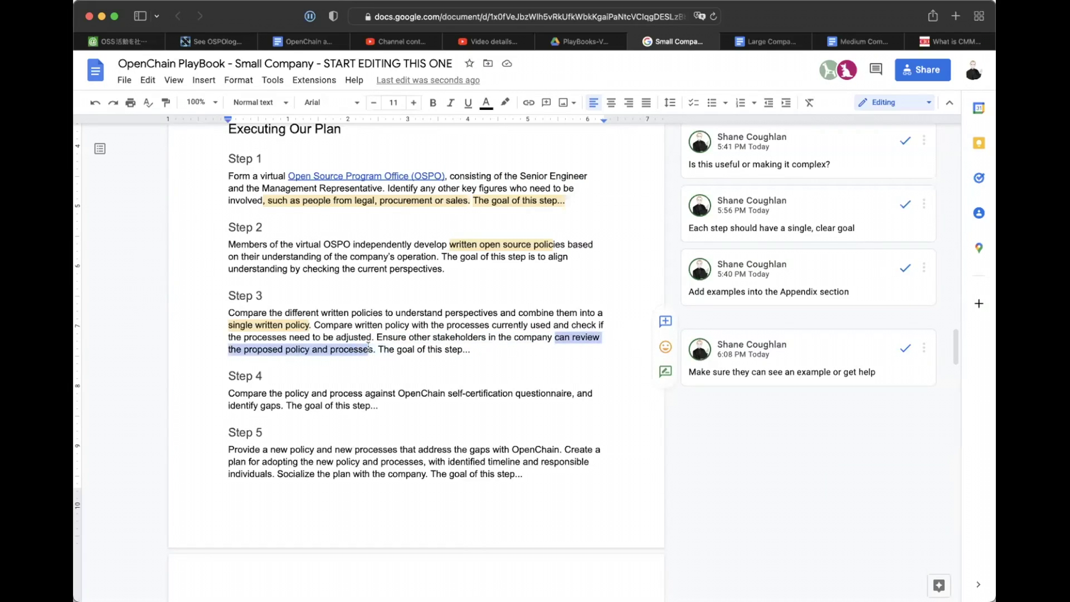
drag(368, 348, 370, 348)
click(467, 346)
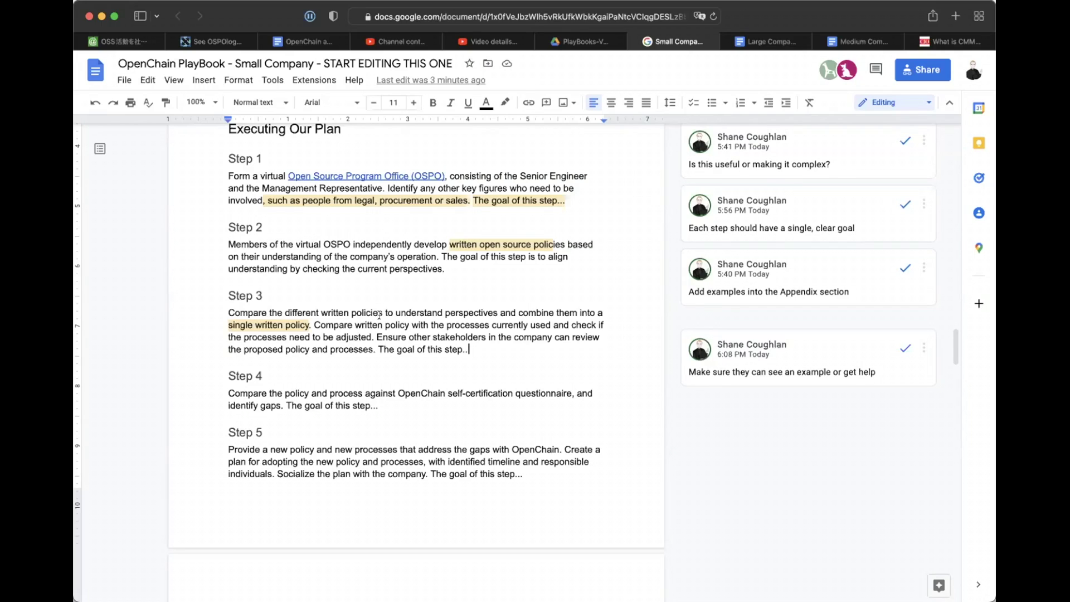
Reword Step 3's stakeholder sentence to "Ensure other stakeholders in the company agree with the proposal.".
drag(377, 337, 555, 333)
click(554, 333)
drag(554, 335, 375, 350)
text(agree with the p)
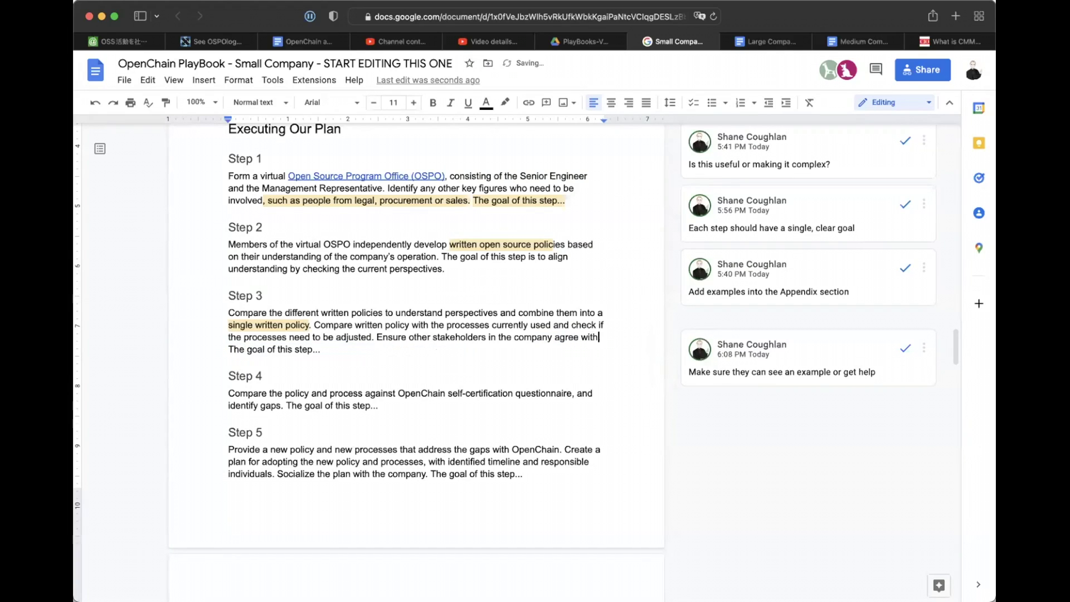
text(rop )
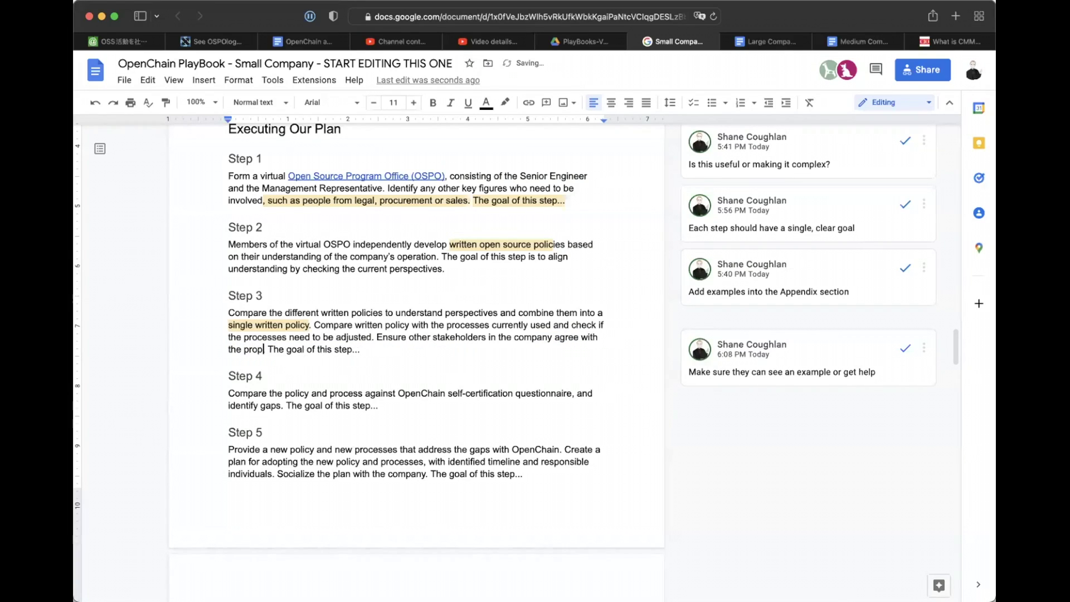
text(osal)
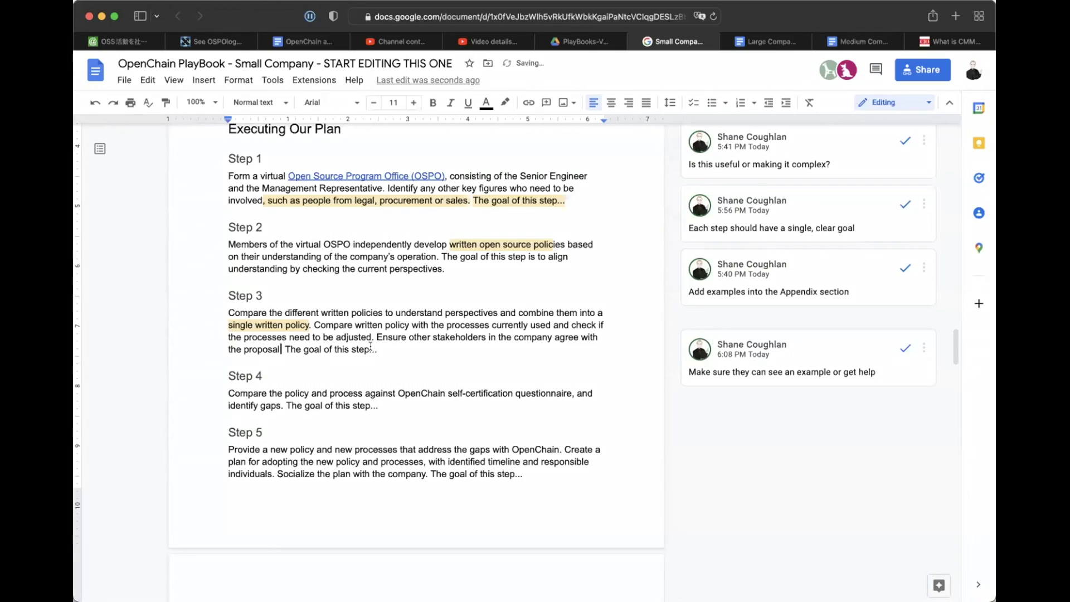
text(.)
Rewrite Step 3's stakeholder sentence as "Ensure that this proposal reflects current operations.".
click(389, 341)
drag(408, 337, 596, 330)
text(that )
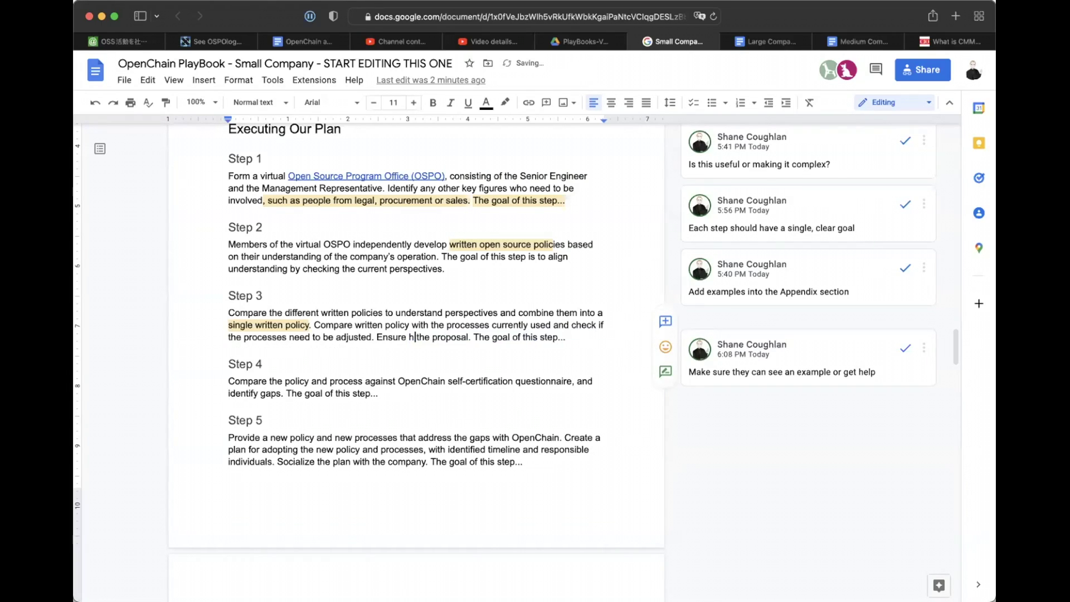
text(h)
key(BackSpace)
text(this)
key(Delete)
key(Delete)
key(Delete)
key(Delete)
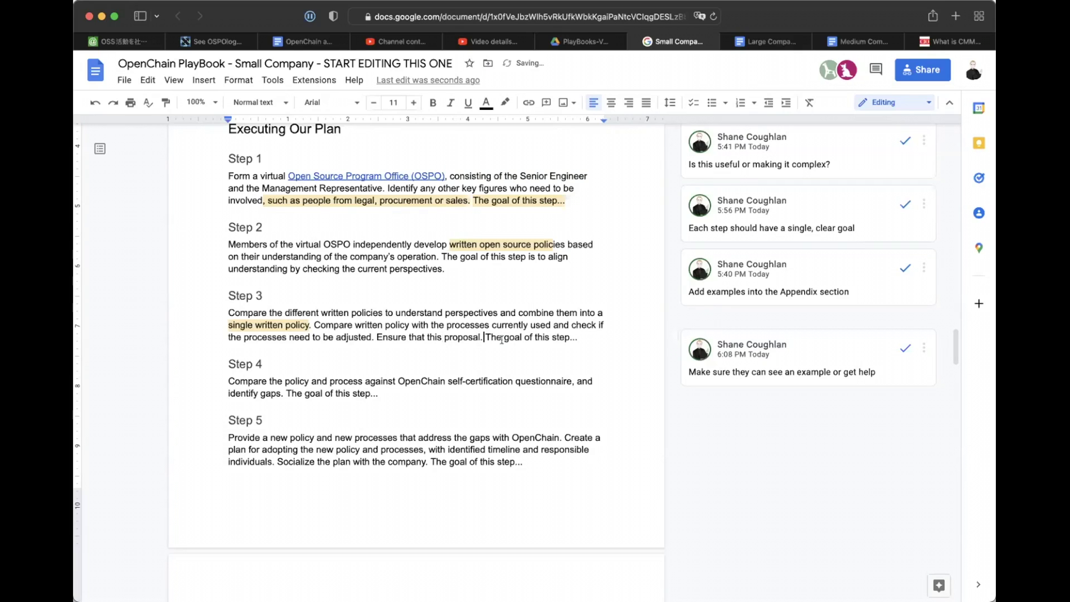
click(480, 337)
key(Delete)
text(reflects )
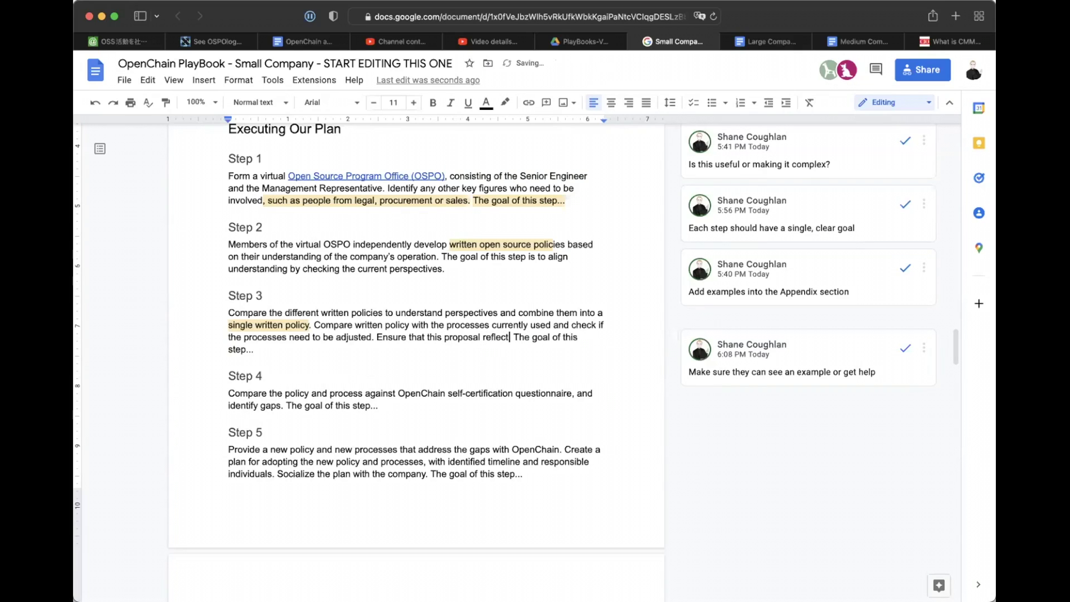
text(current operations)
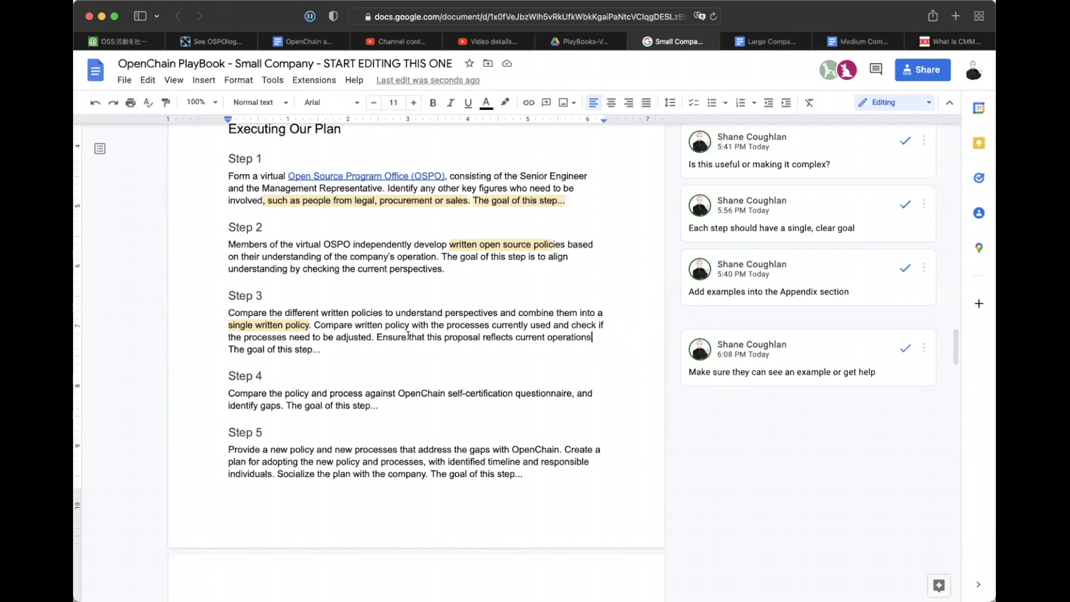
Change Step 3's proposal sentence to "Ensure any proposed changes reflect current operations.".
drag(408, 337, 442, 336)
text(any)
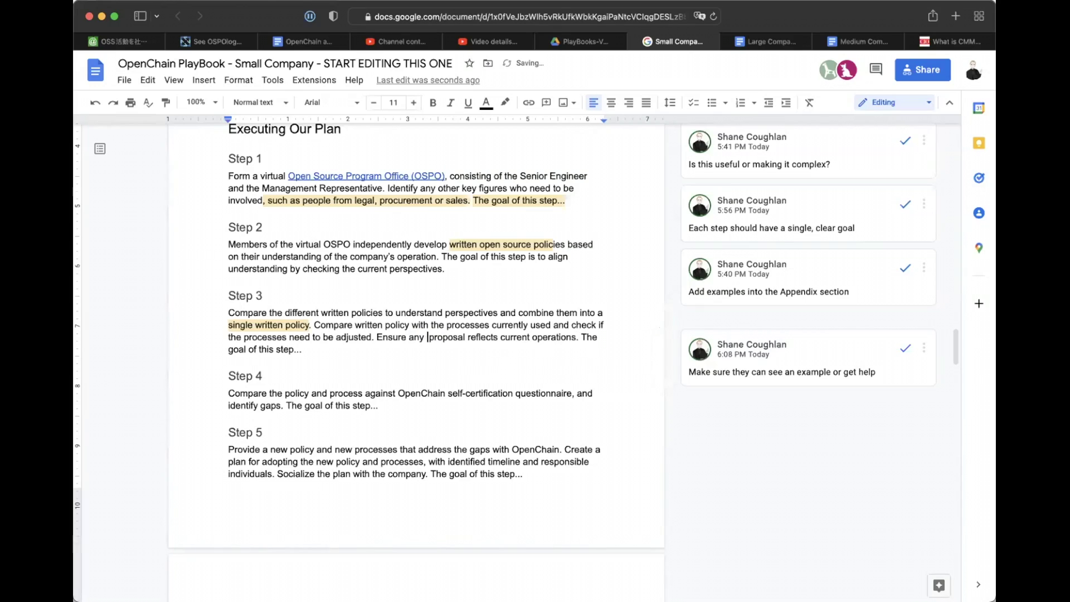
key(Right)
key(Right)
key(Right)
key(Right)
key(Right)
key(Right)
key(Right)
key(Right)
key(BackSpace)
key(BackSpace)
key(BackSpace)
text(sed changes)
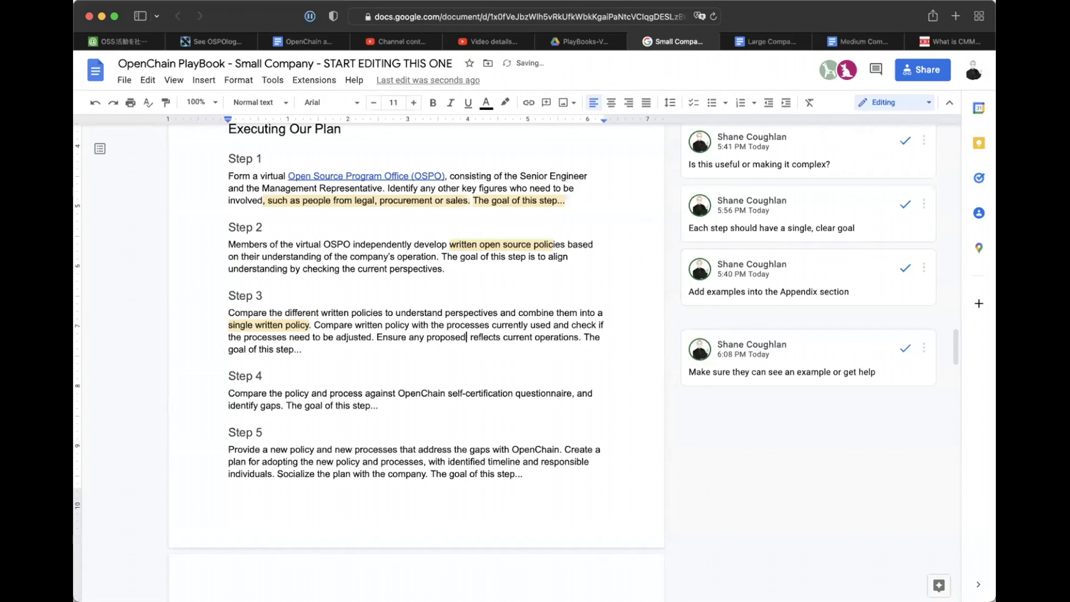
text(l)
key(BackSpace)
key(Right)
key(Right)
key(Right)
key(Right)
key(Right)
key(Right)
key(Right)
key(Right)
key(Right)
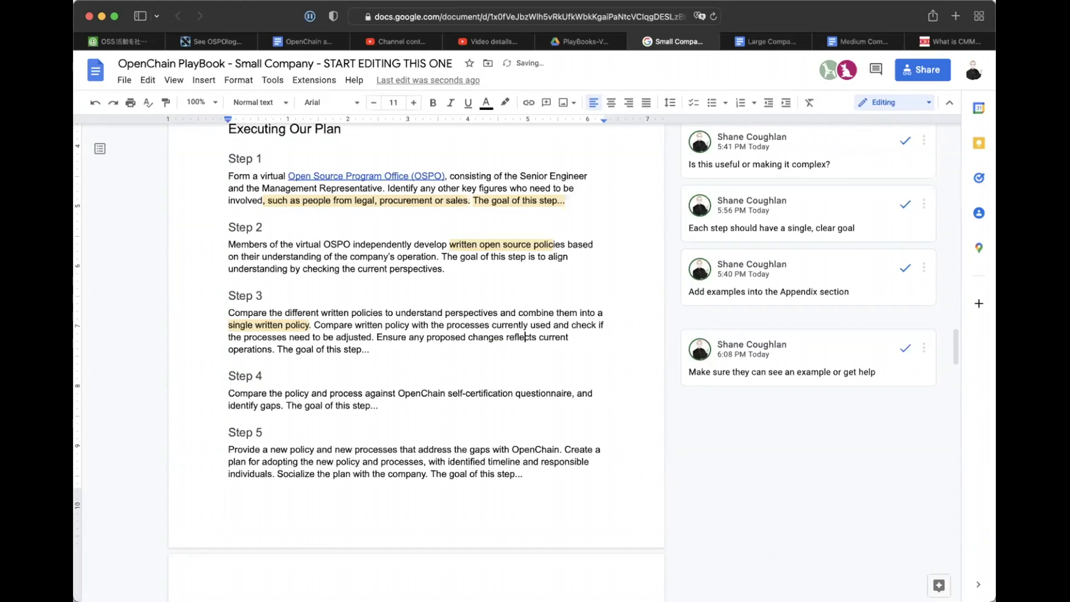
key(BackSpace)
key(Down)
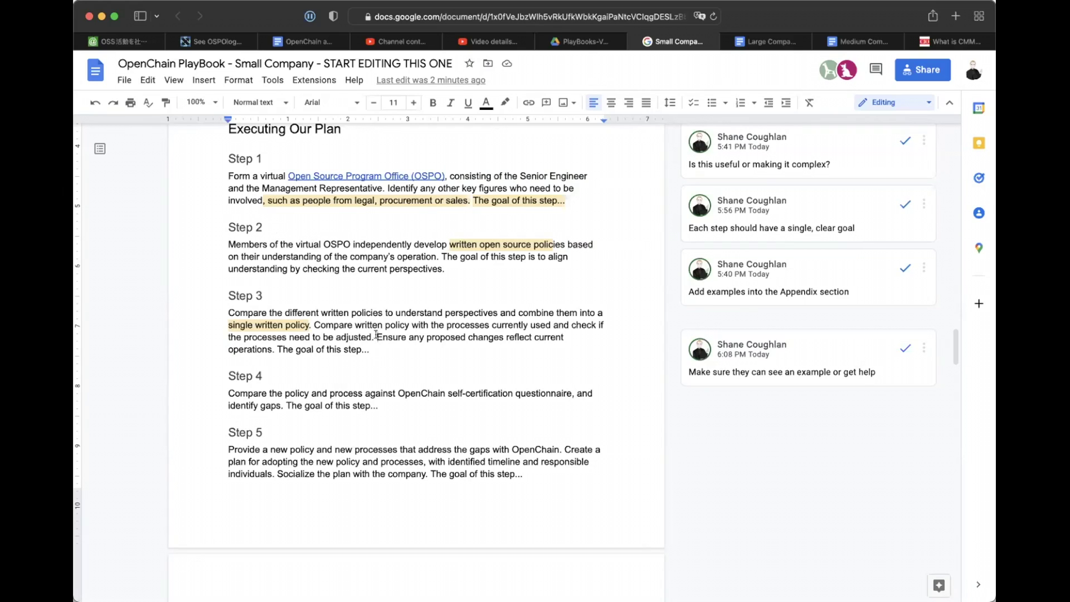
Add "and other stakeholders" after "virtual OSPO" in Step 2 and delete Step 3's sentence about proposed changes reflecting current operations.
drag(228, 245, 437, 255)
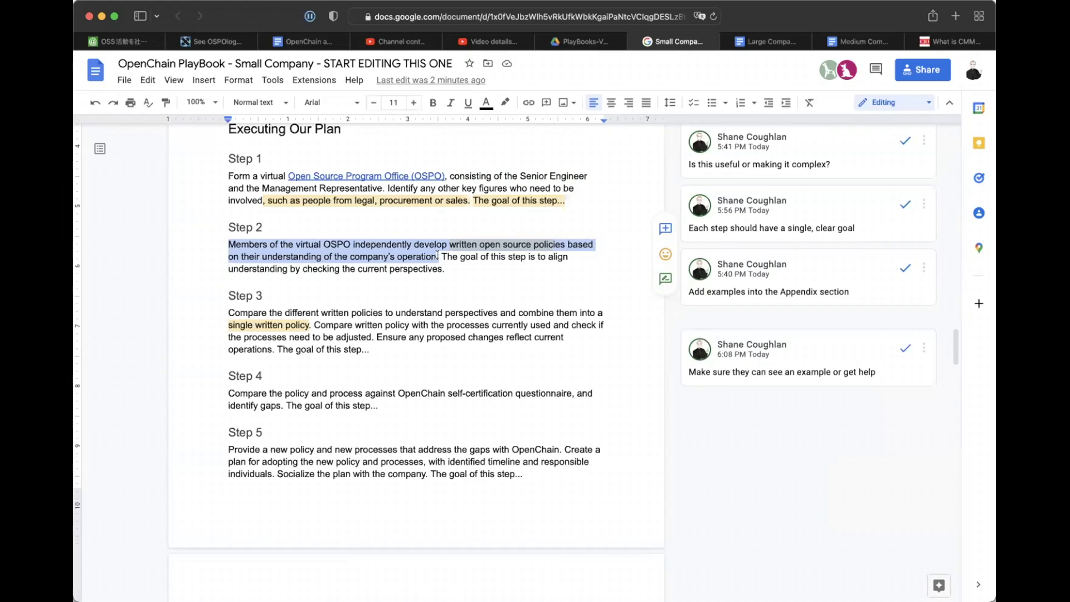
click(438, 257)
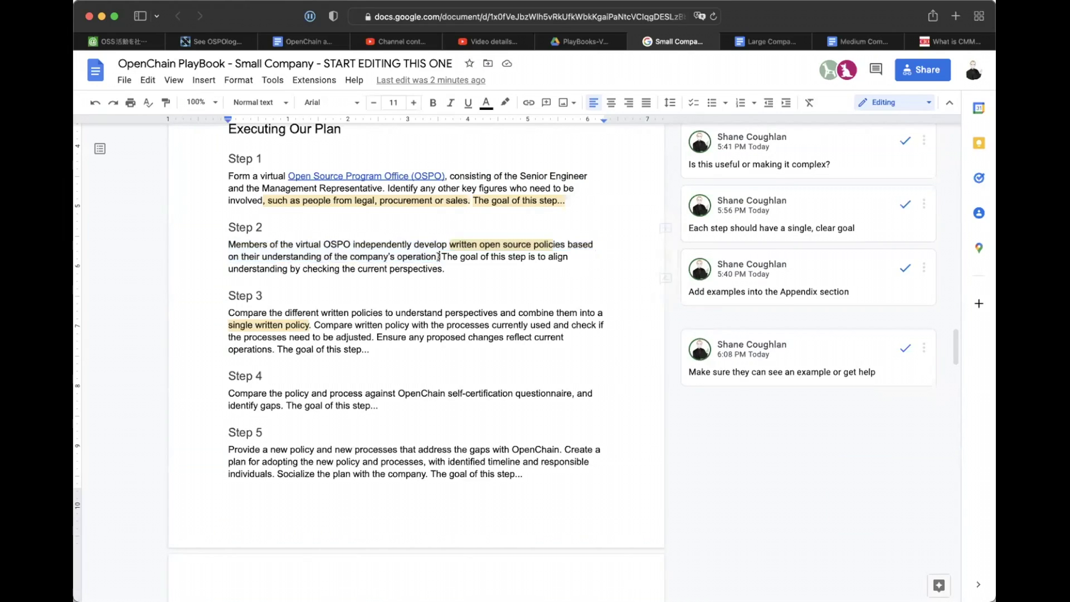
click(355, 244)
key(BackSpace)
text(and other stakehold)
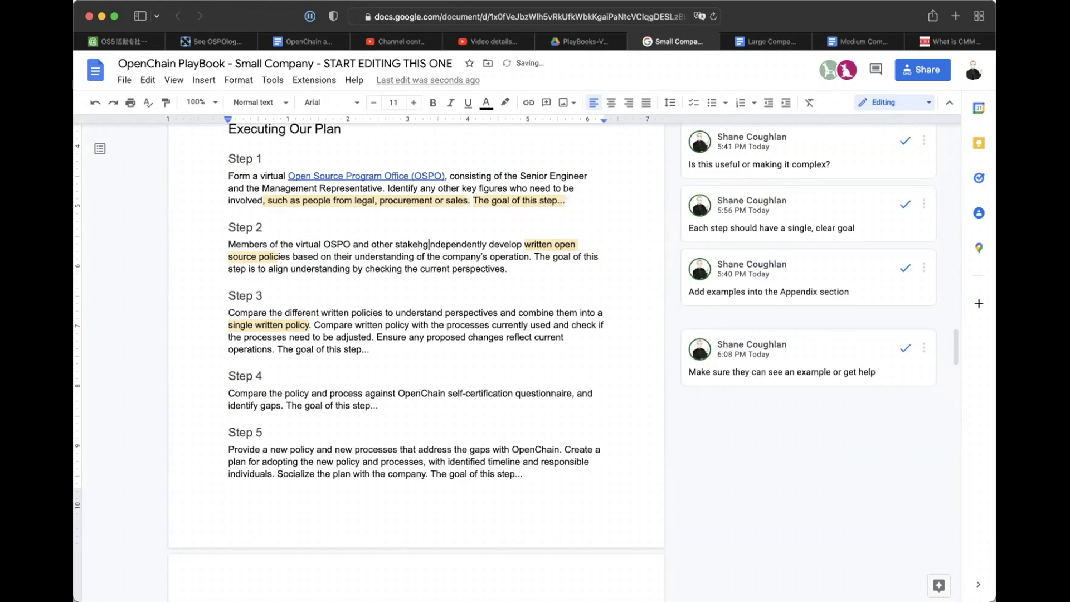
text(ers )
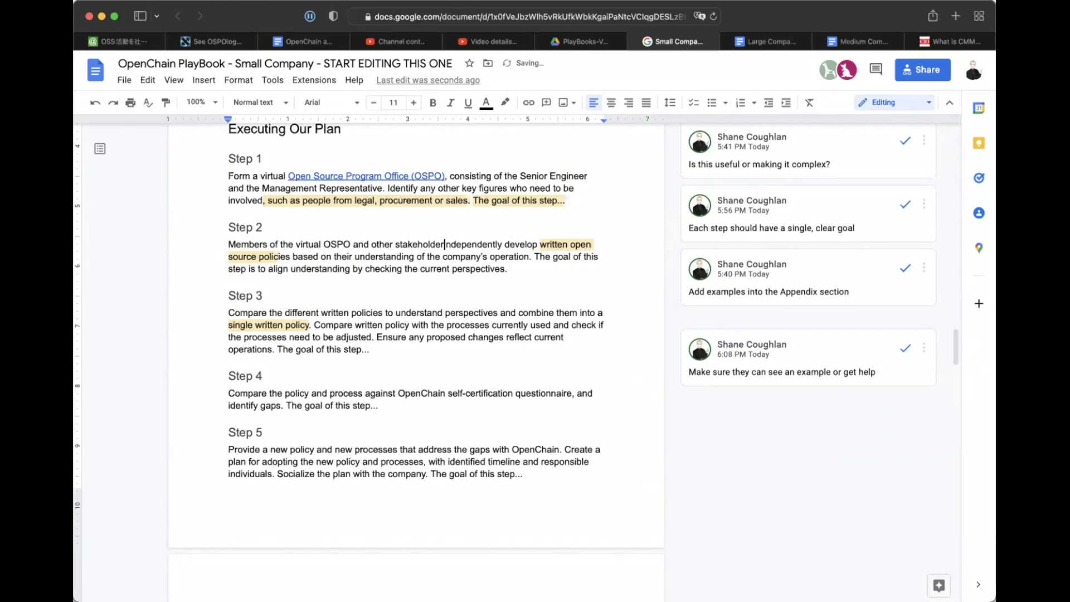
text(i)
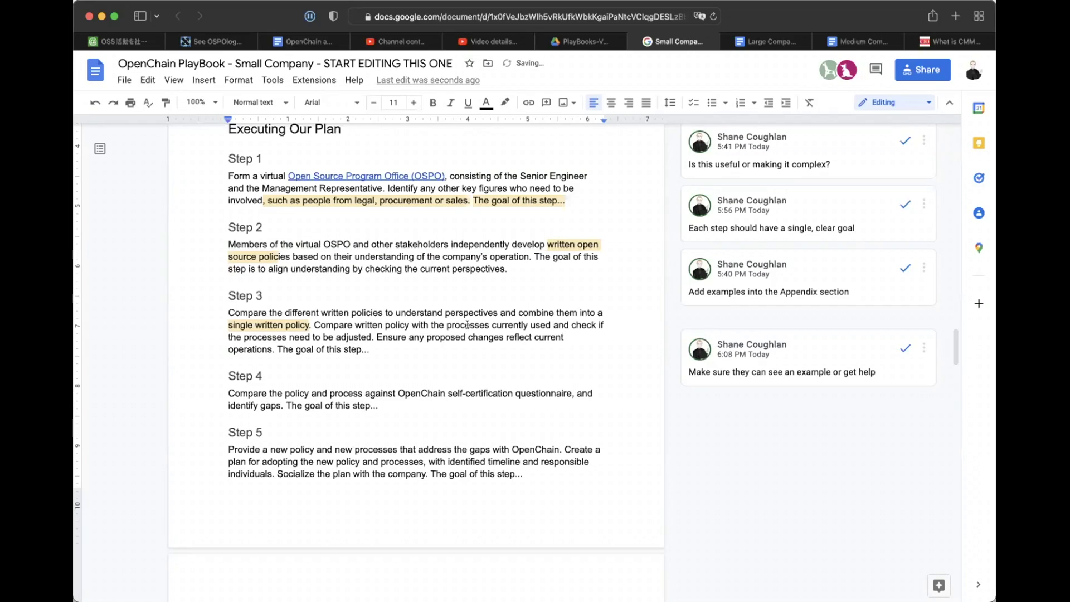
drag(377, 335, 277, 349)
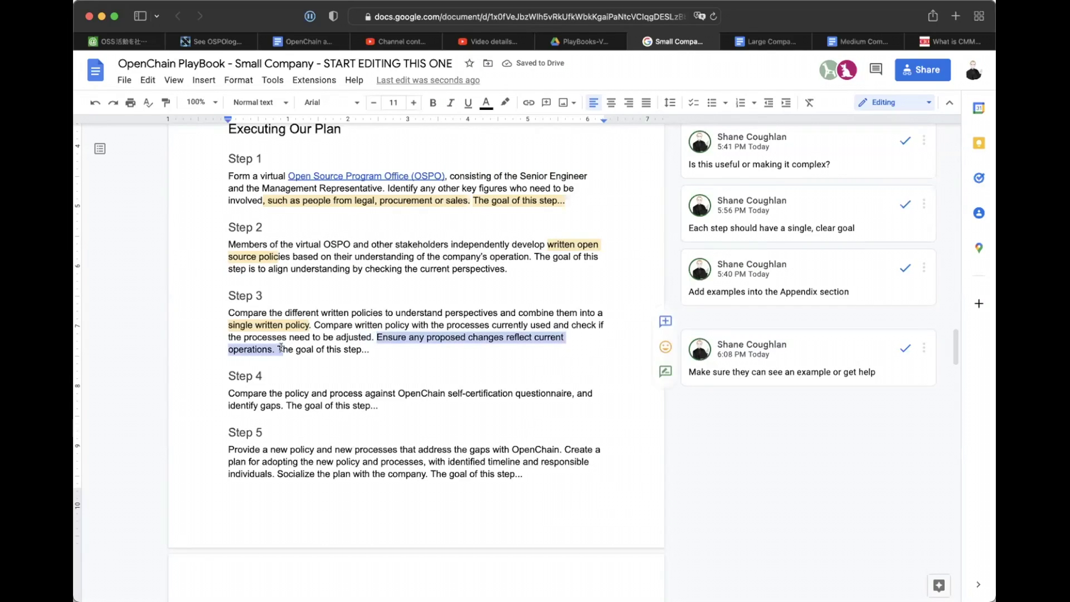
key(BackSpace)
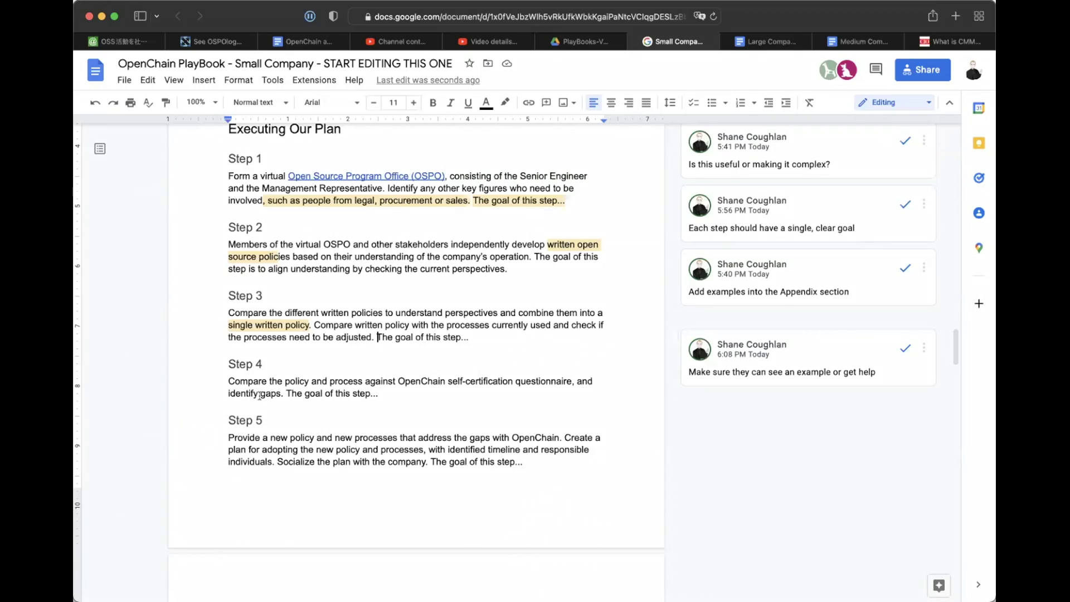
Review Steps 4 to 6 of the execution plan, including the goal placeholders and the note on keeping documents simple.
click(477, 390)
scroll(465, 454, down, 1)
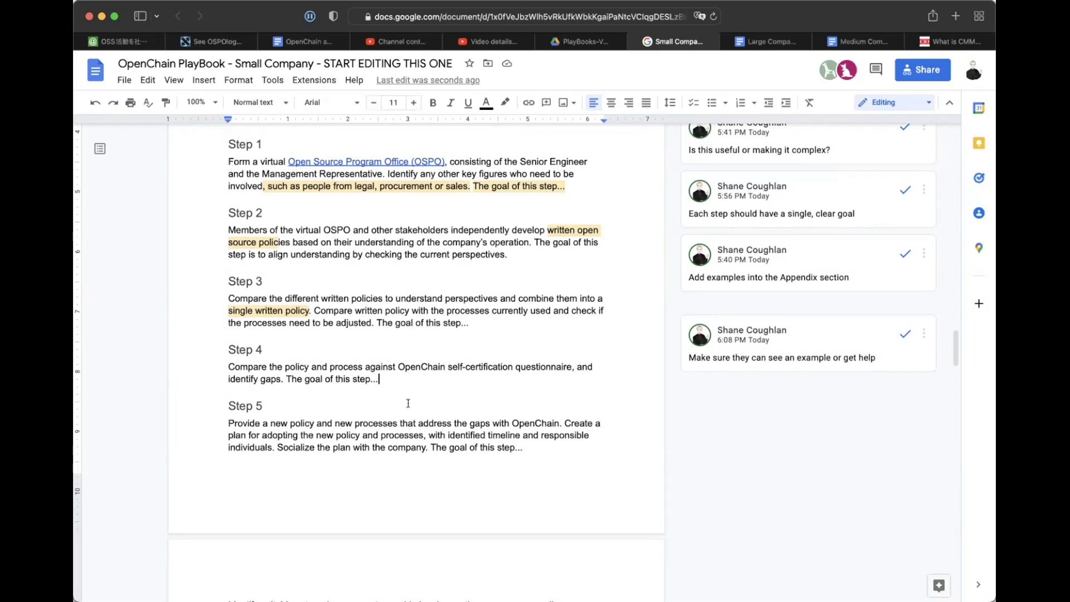
click(551, 446)
scroll(551, 446, down, 1)
scroll(551, 445, up, 2)
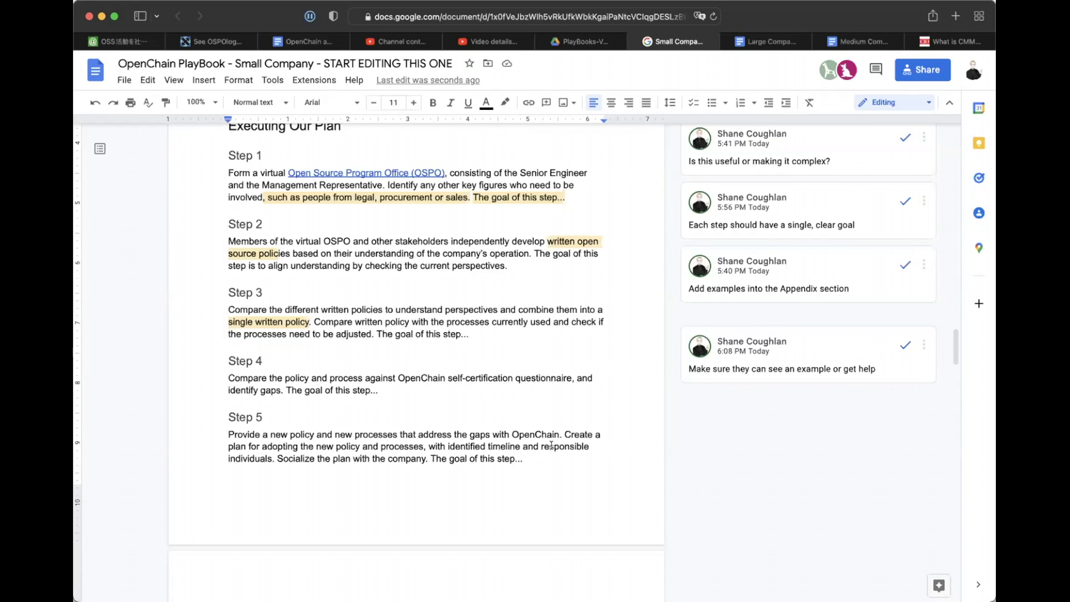
scroll(550, 444, down, 5)
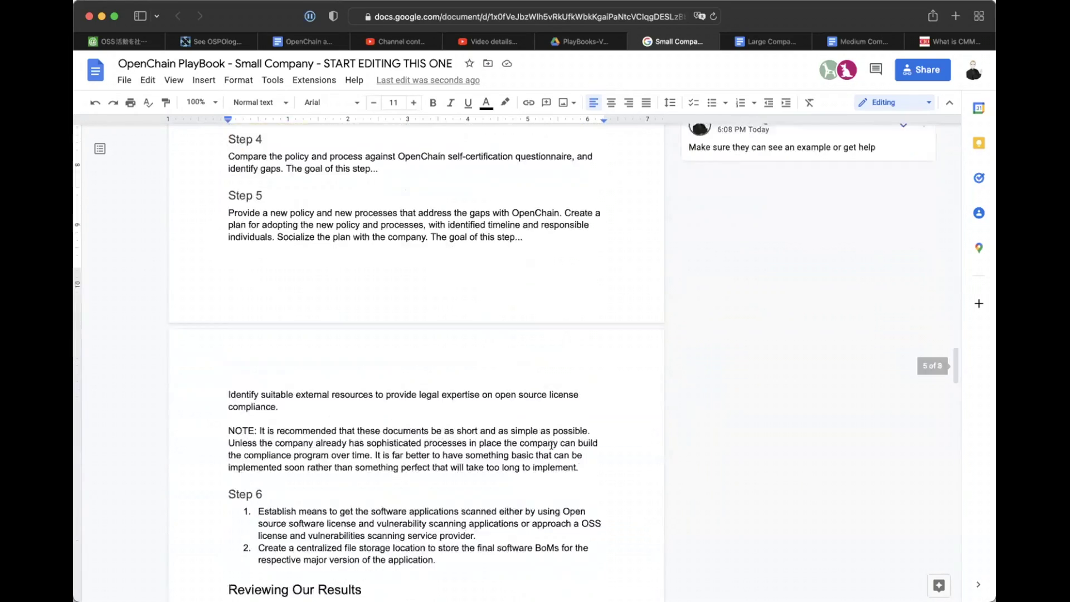
scroll(550, 445, up, 1)
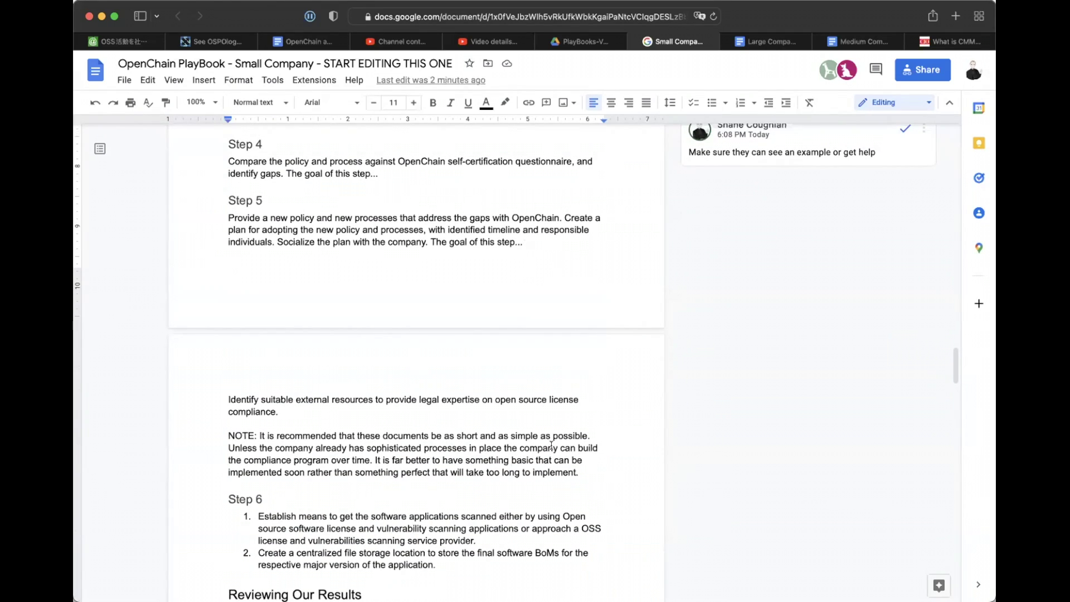
scroll(551, 445, up, 4)
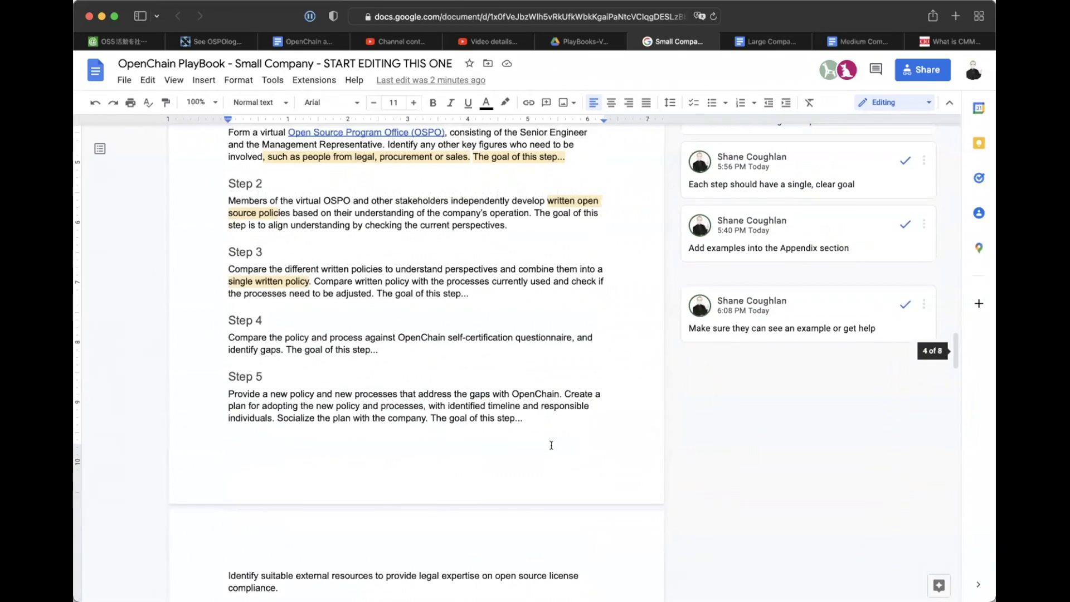
scroll(551, 444, up, 1)
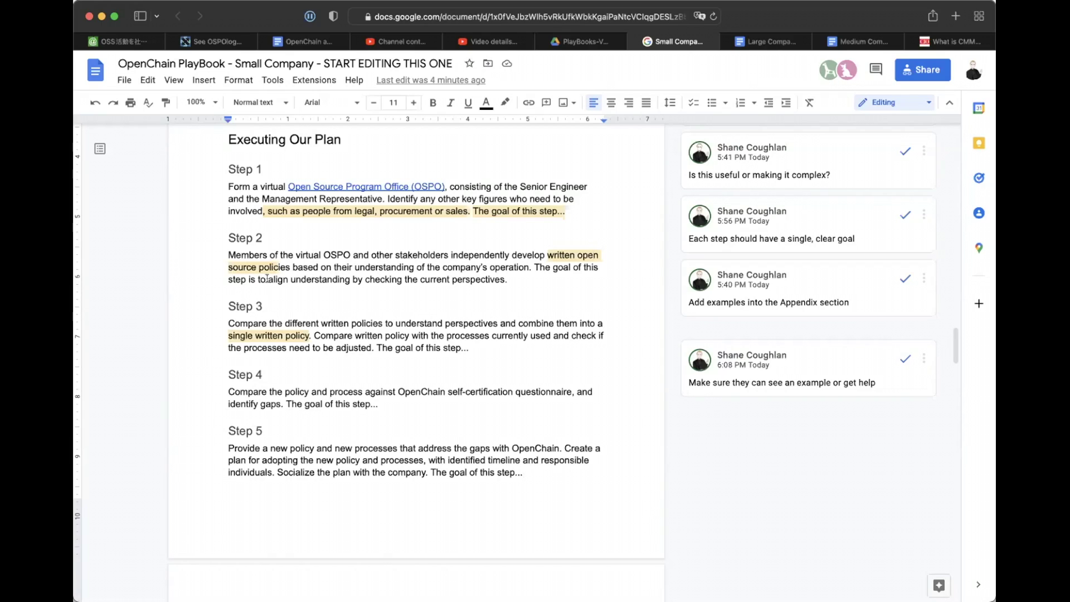
Reword Step 2's goal to "The goal of this step is to allow discovery of the current perspectives.".
drag(268, 279, 401, 279)
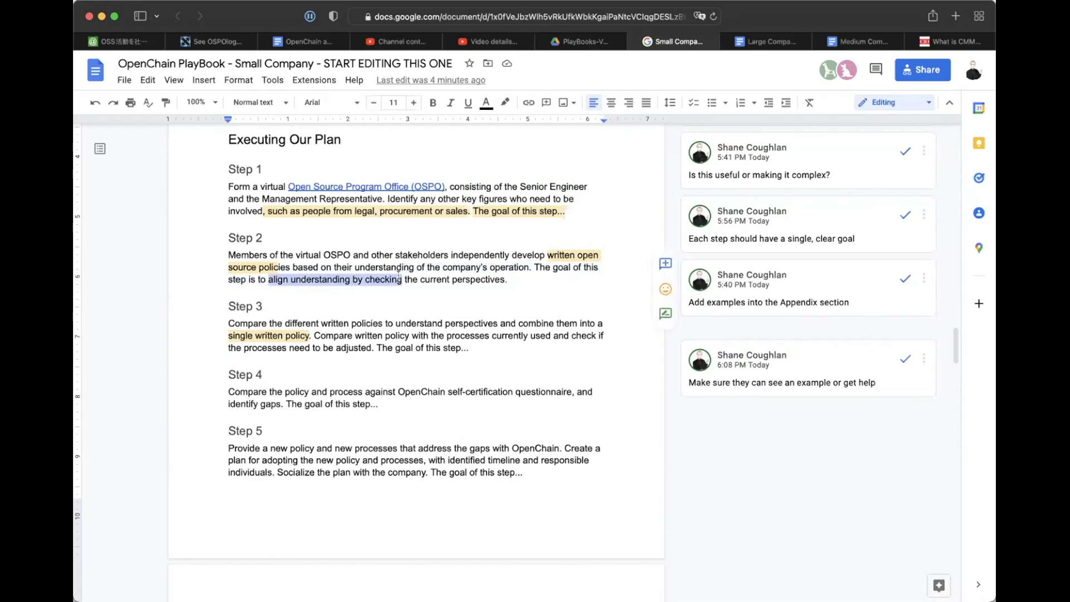
text(a)
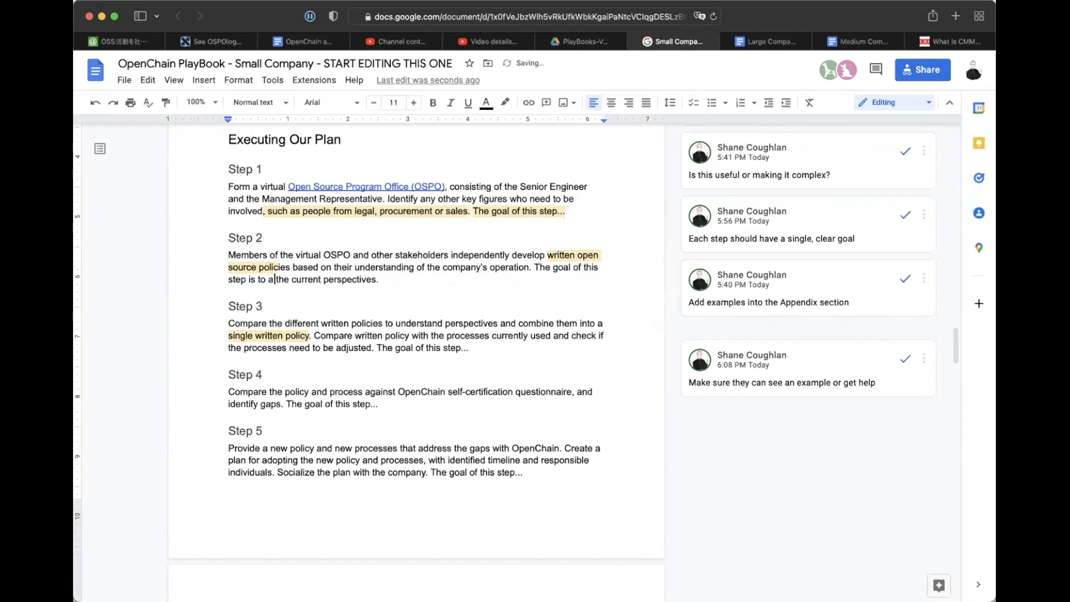
text(llow discover)
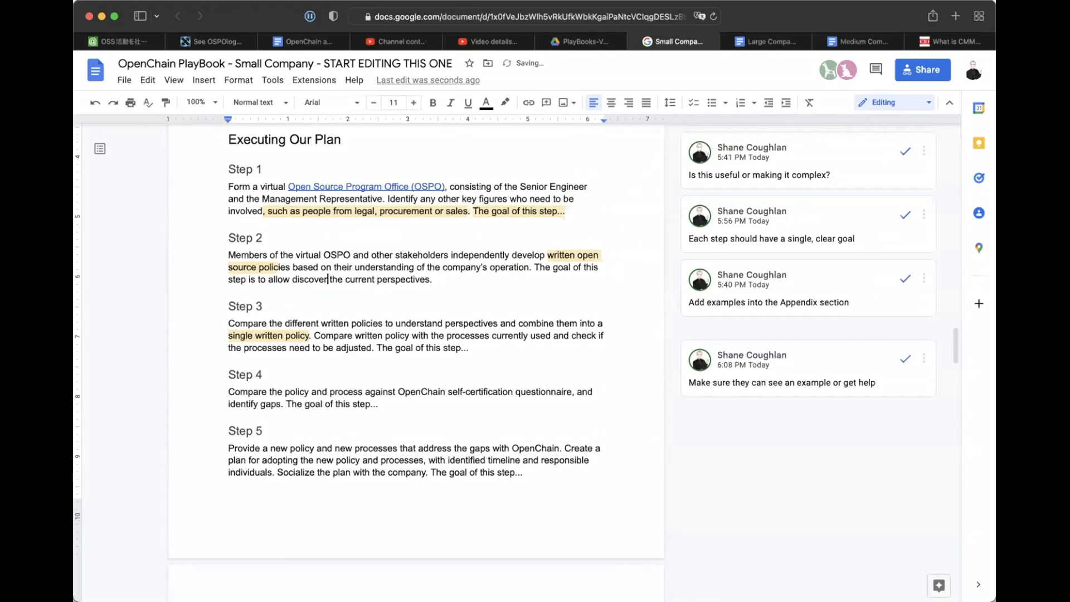
text(y of)
drag(483, 278, 462, 277)
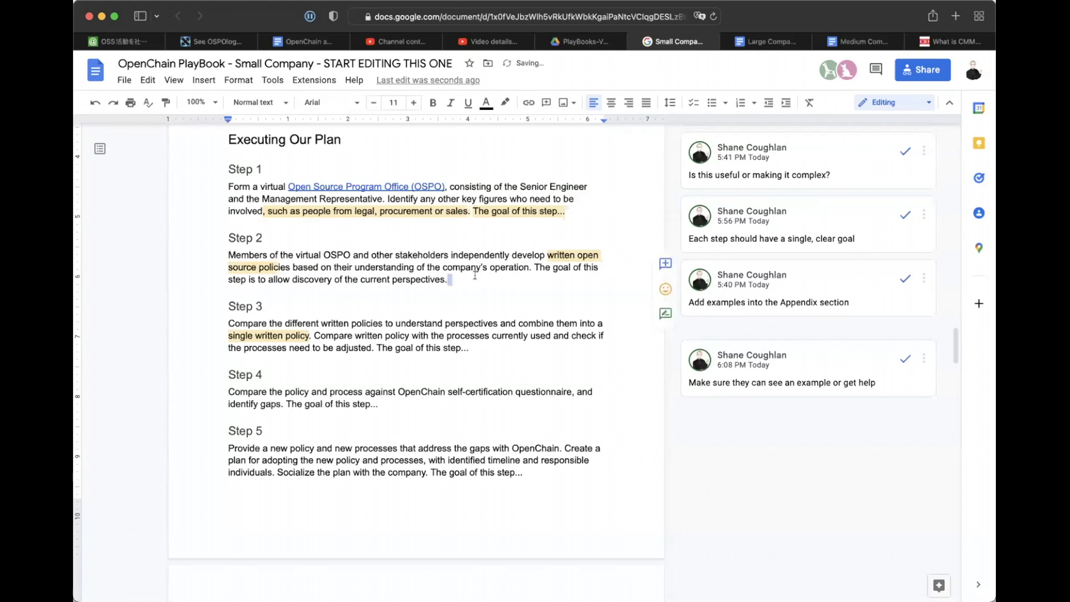
click(462, 276)
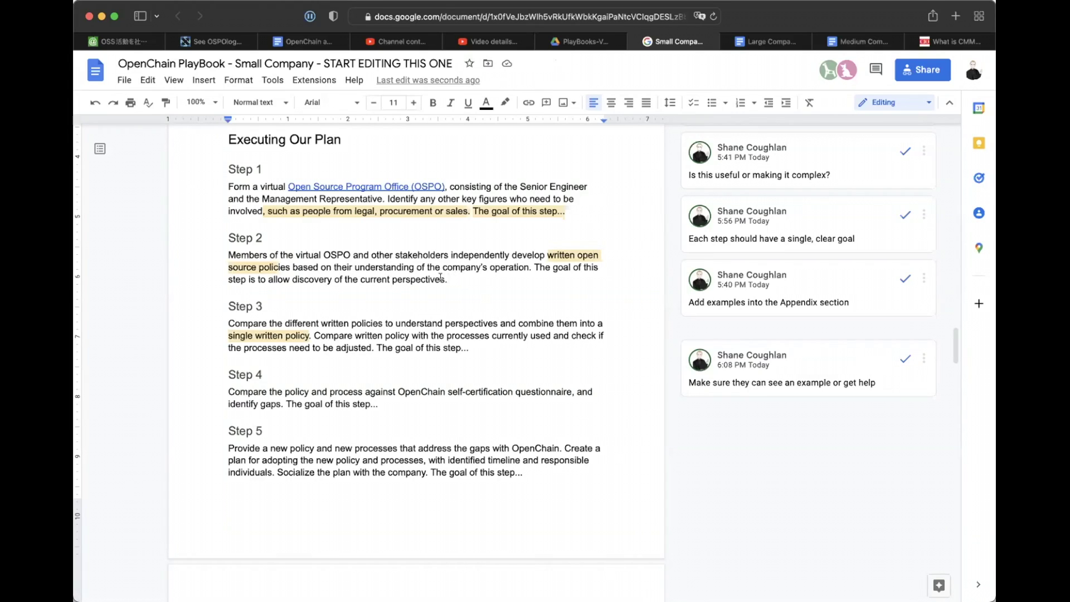
Remove the full stop after "current perspectives" at the end of Step 2's goal sentence.
drag(448, 278, 468, 284)
click(436, 270)
drag(448, 280, 411, 268)
click(431, 287)
key(BackSpace)
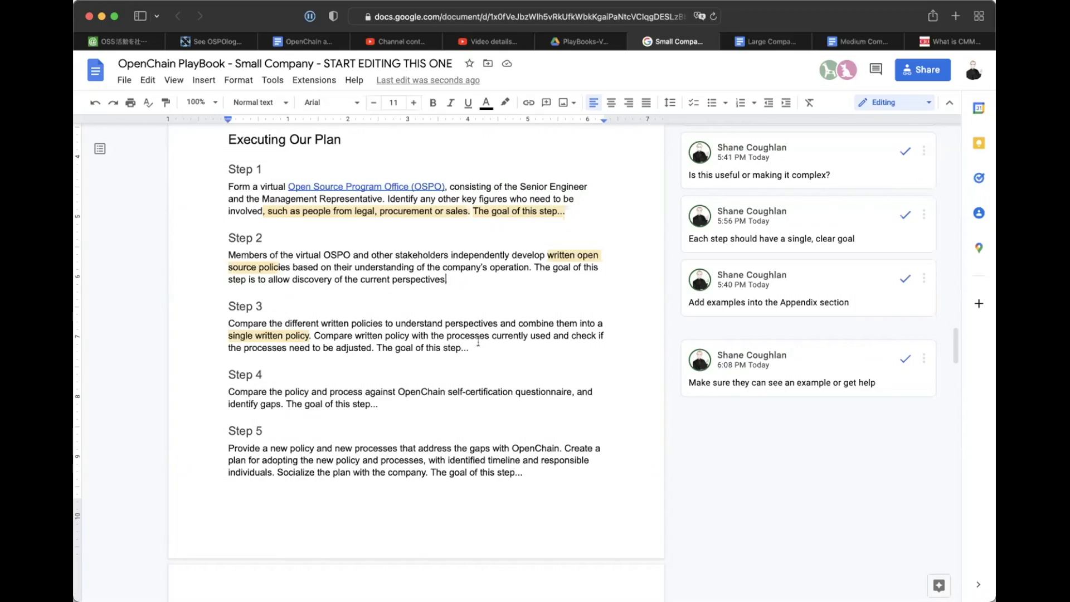